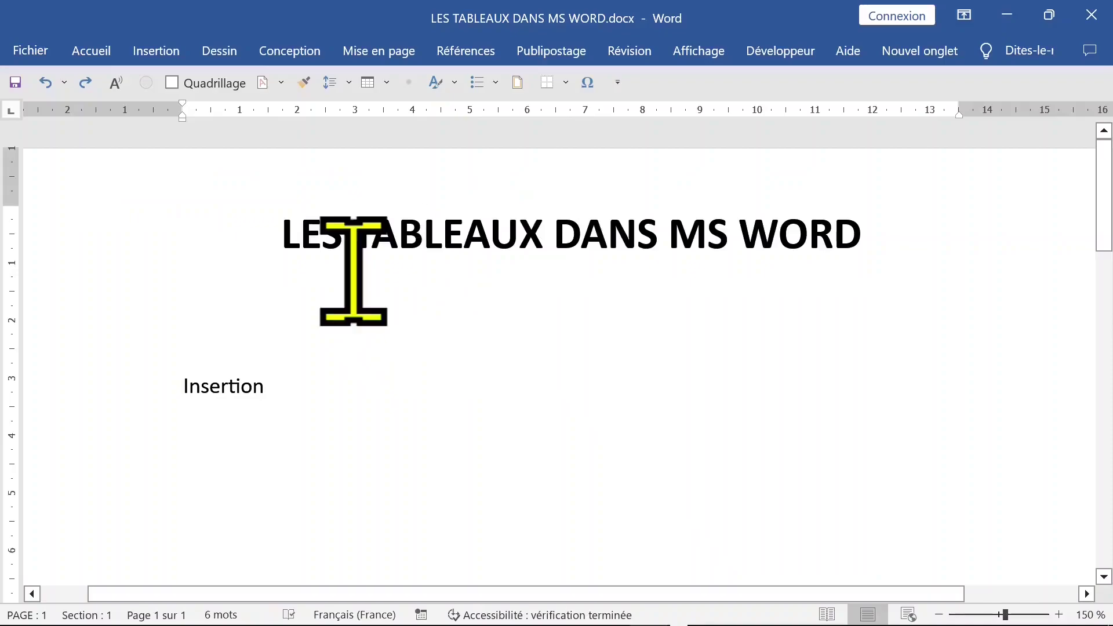
# Add a new empty paragraph right after the 'Insertion' line.
pyautogui.moveTo(285, 238); pyautogui.dragTo(794, 258)
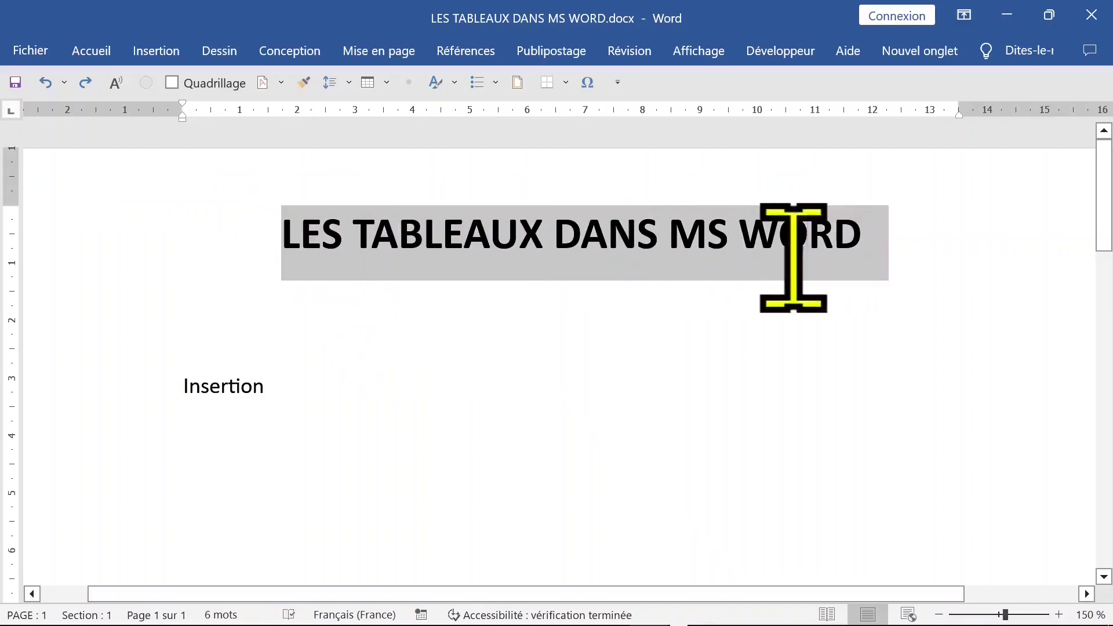
pyautogui.click(582, 261)
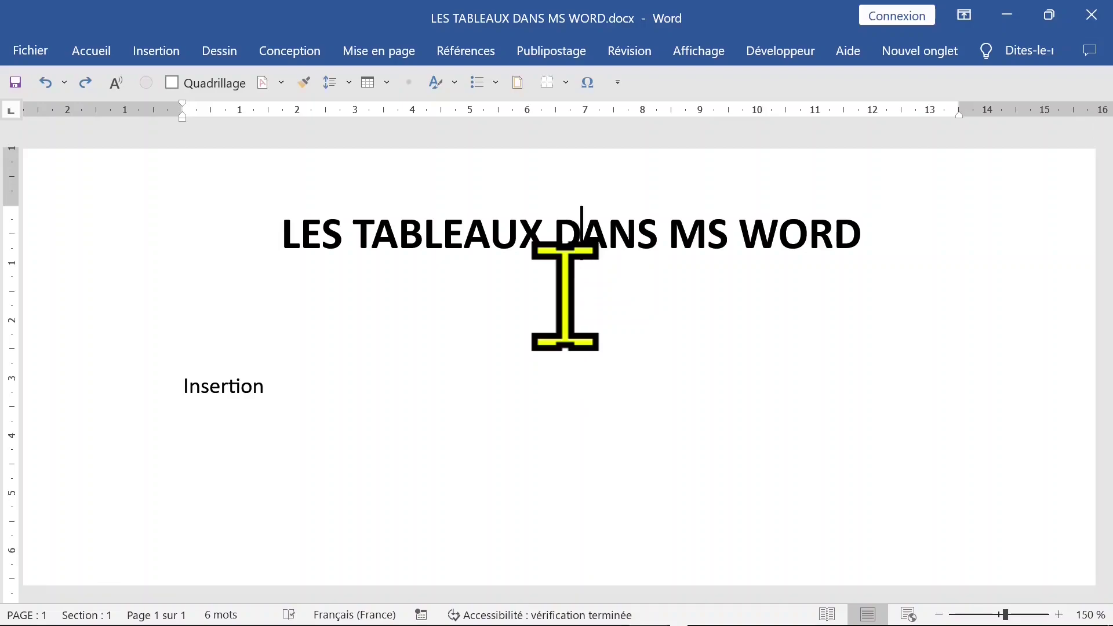
pyautogui.click(211, 386)
pyautogui.moveTo(174, 385); pyautogui.dragTo(313, 385)
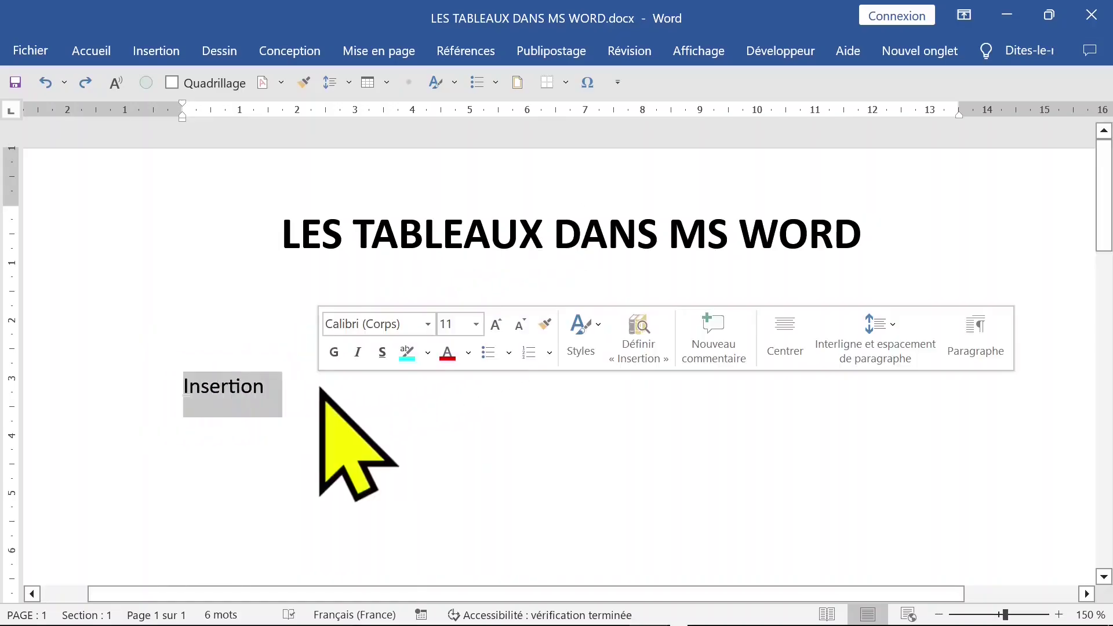
pyautogui.click(385, 367)
pyautogui.scroll(-1, 385, 367)
pyautogui.scroll(-2, 385, 367)
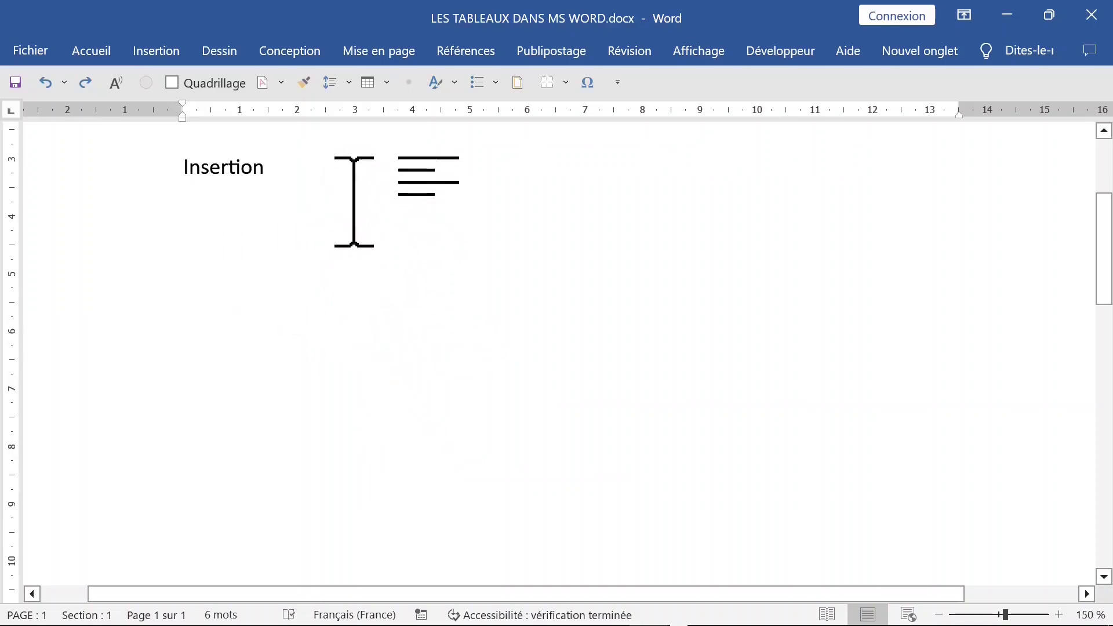
pyautogui.press('Return')
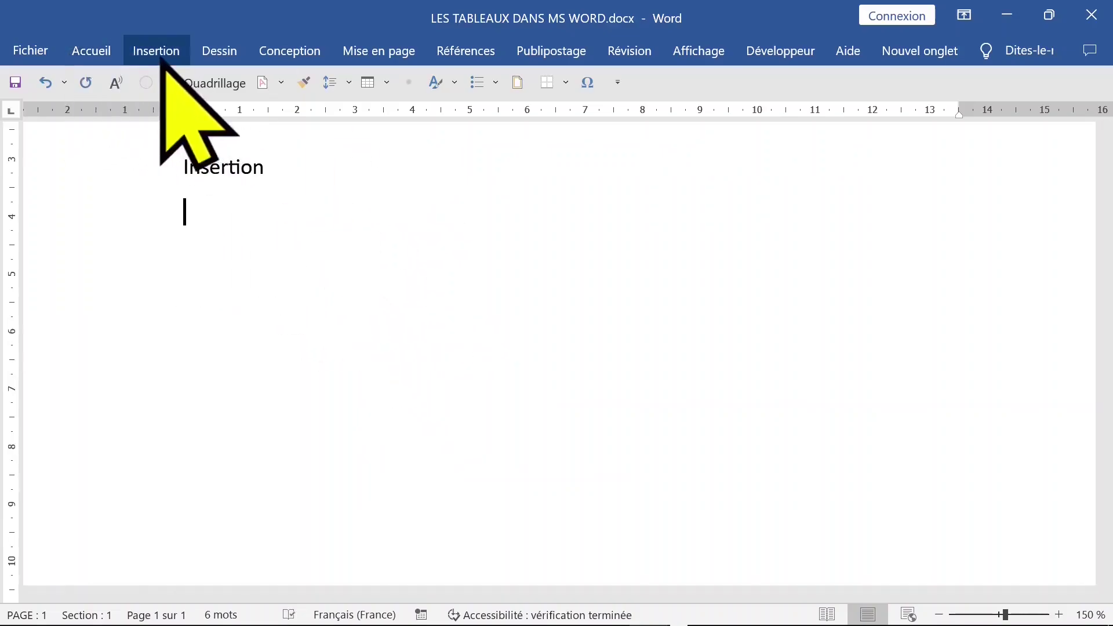
# Pin the Insertion ribbon open so its commands stay visible.
pyautogui.click(161, 57)
pyautogui.click(158, 53)
pyautogui.click(157, 53)
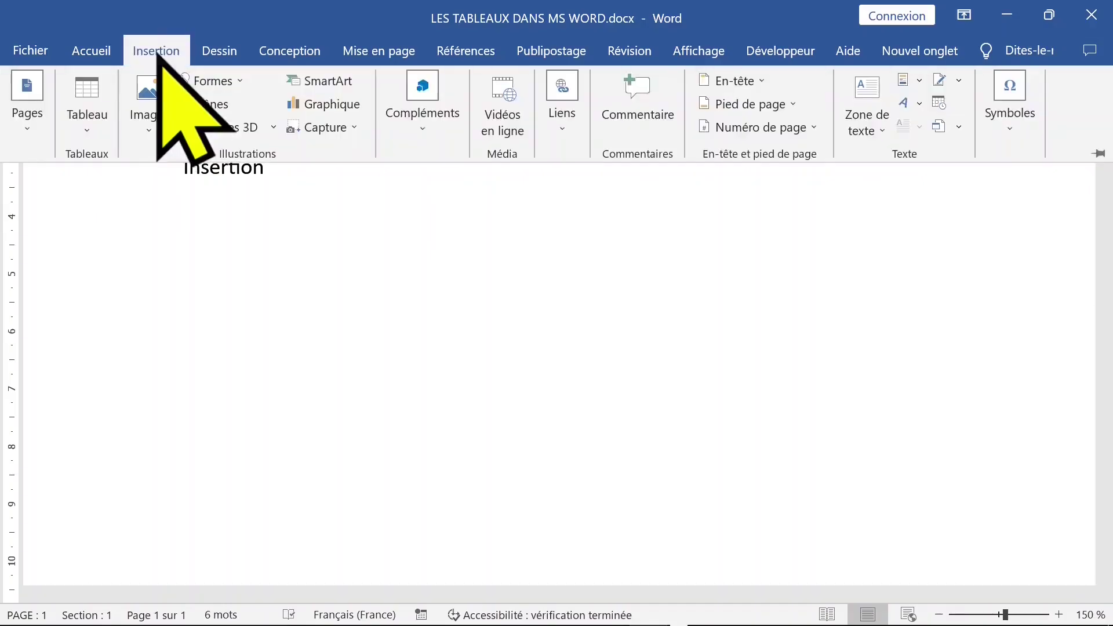
pyautogui.click(158, 54)
pyautogui.click(158, 53)
pyautogui.click(158, 53)
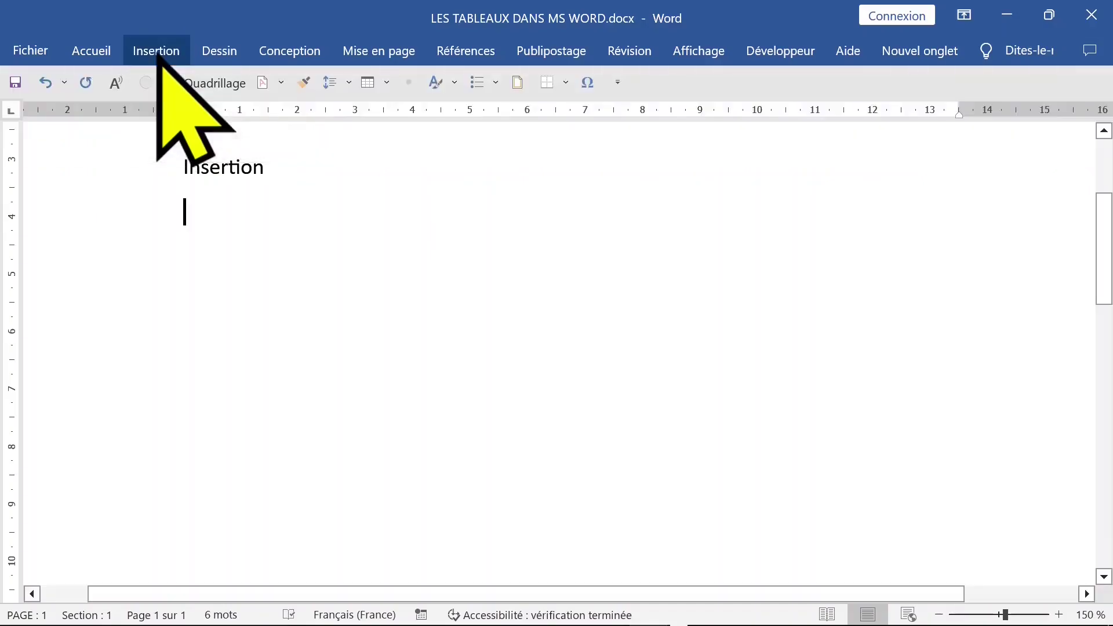
pyautogui.click(158, 54)
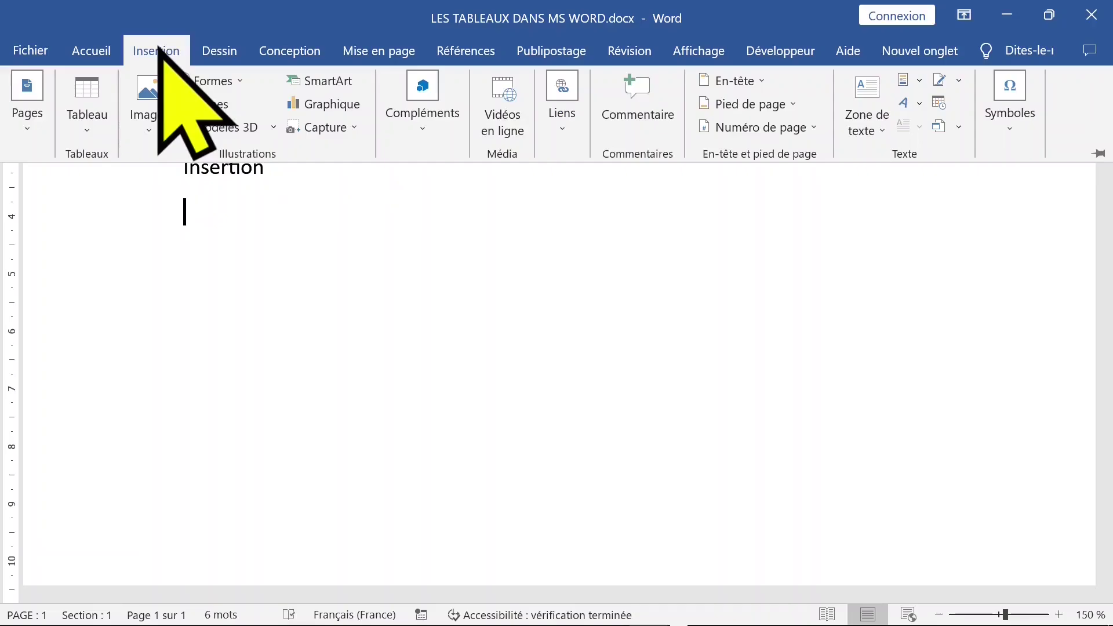
pyautogui.click(158, 54)
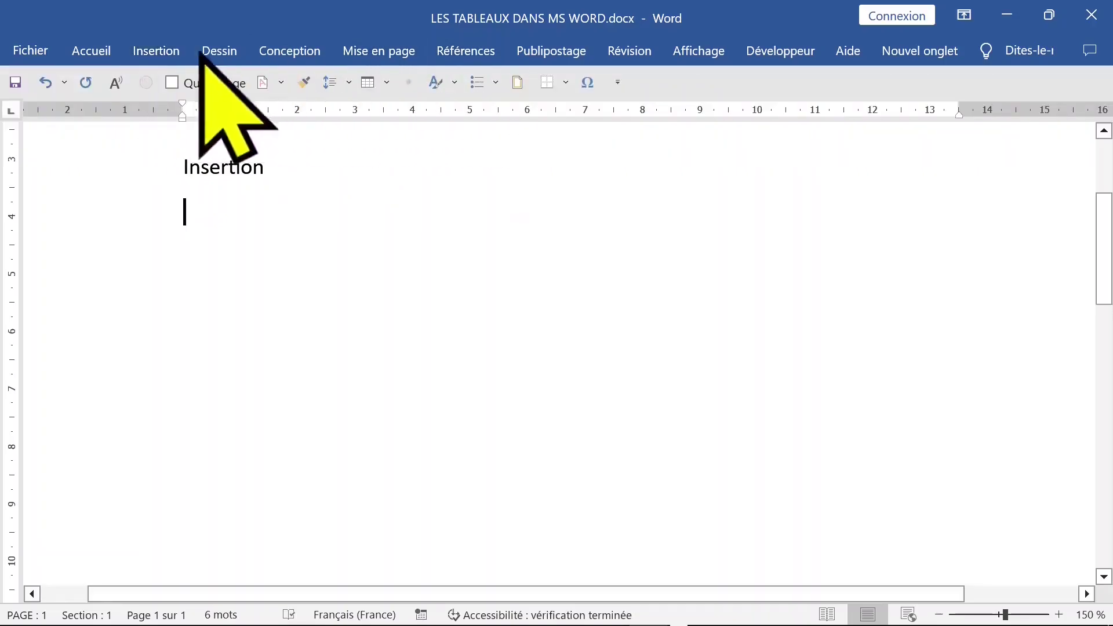
pyautogui.click(158, 54)
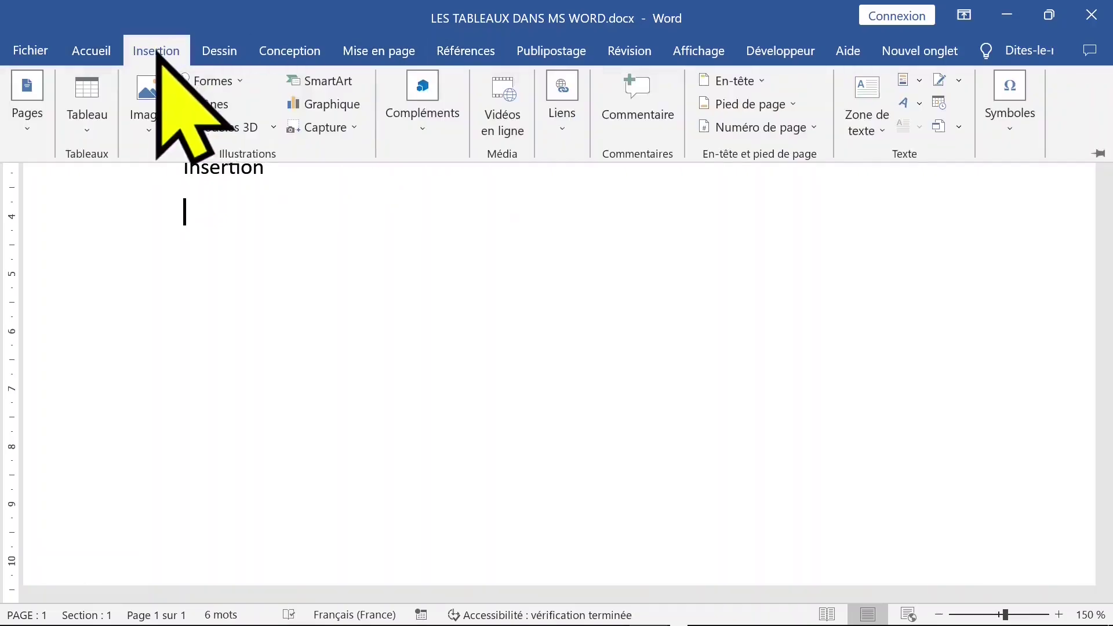
pyautogui.doubleClick(158, 54)
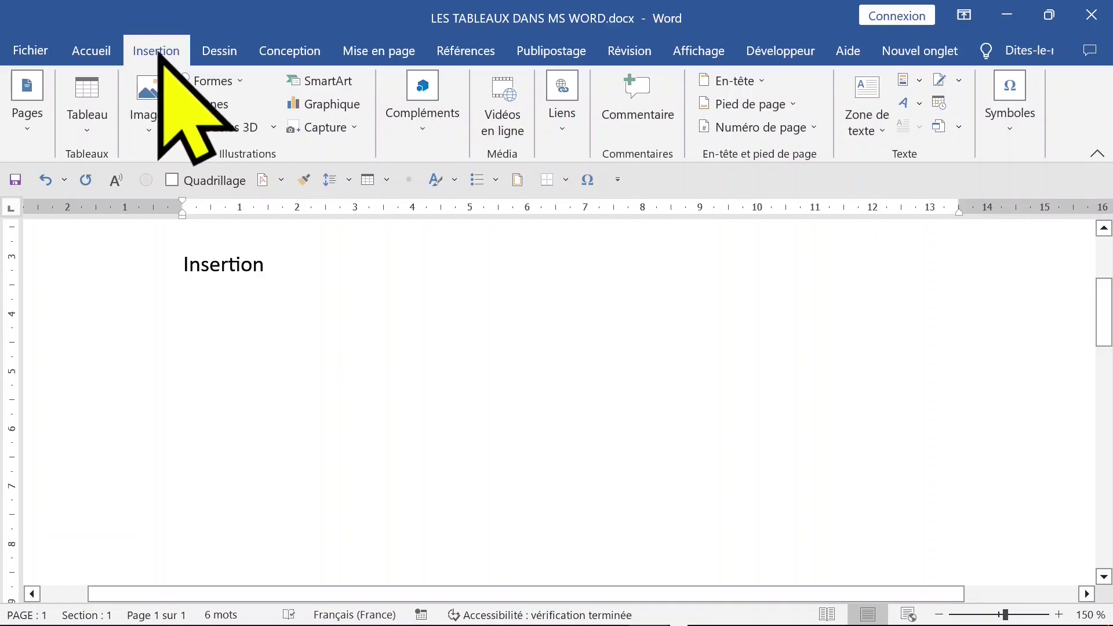
pyautogui.doubleClick(158, 53)
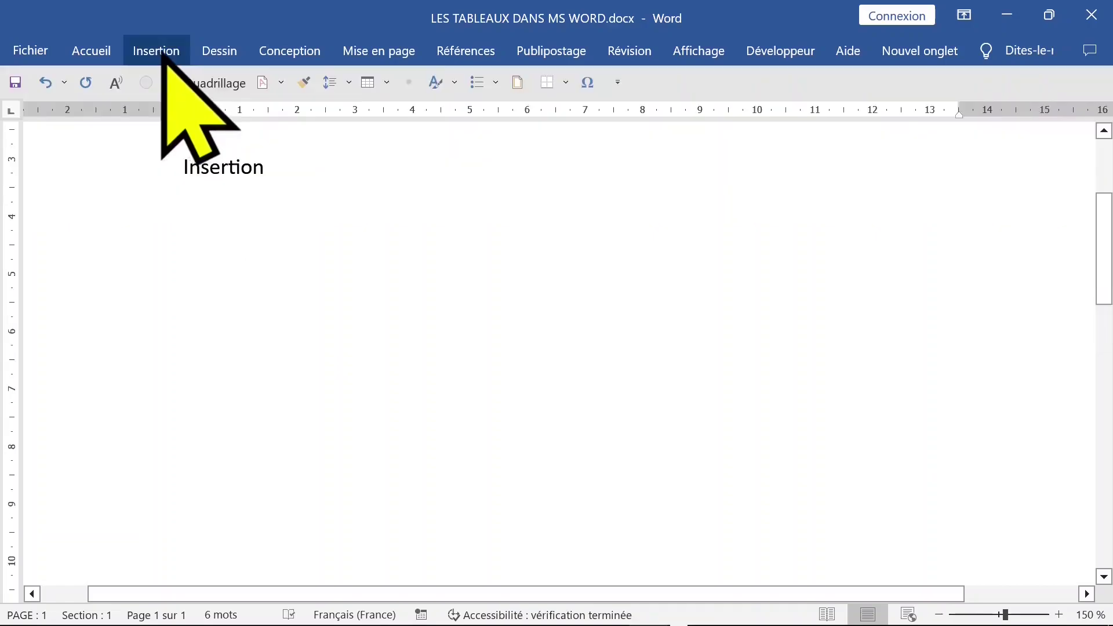
pyautogui.doubleClick(162, 53)
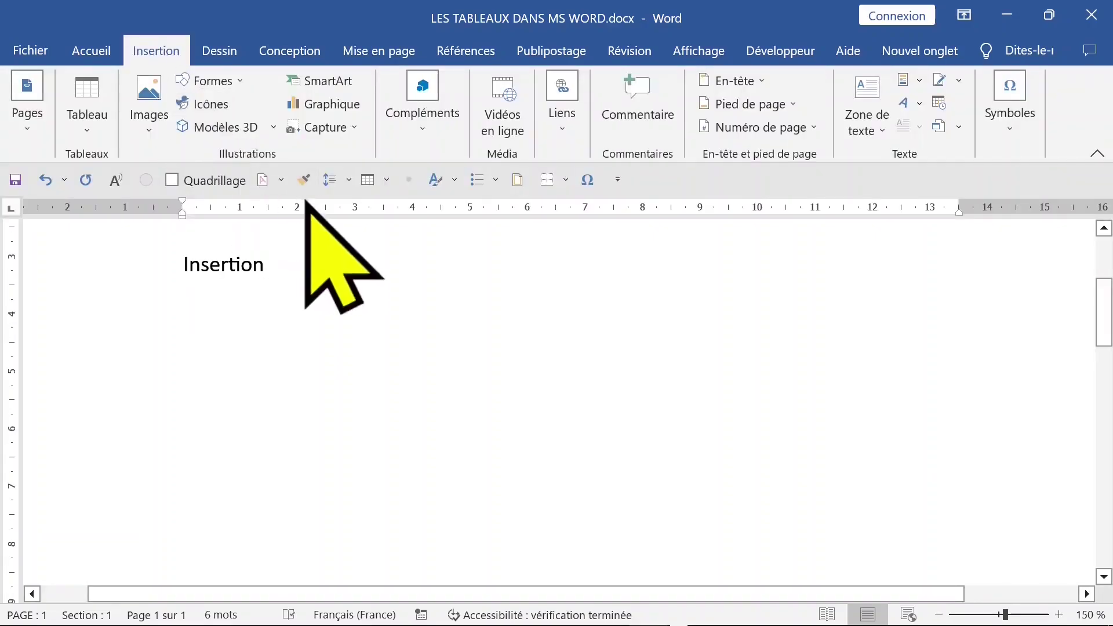
# Insert the Matrix quick table of distances between Points A–E from Tableaux rapides.
pyautogui.click(93, 138)
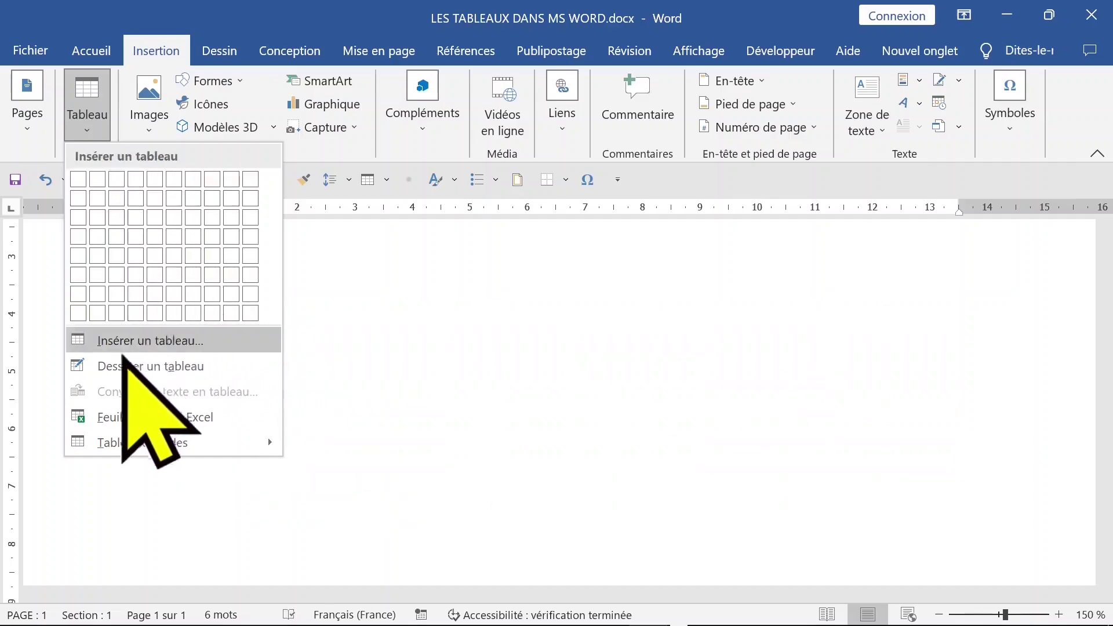
pyautogui.moveTo(143, 443)
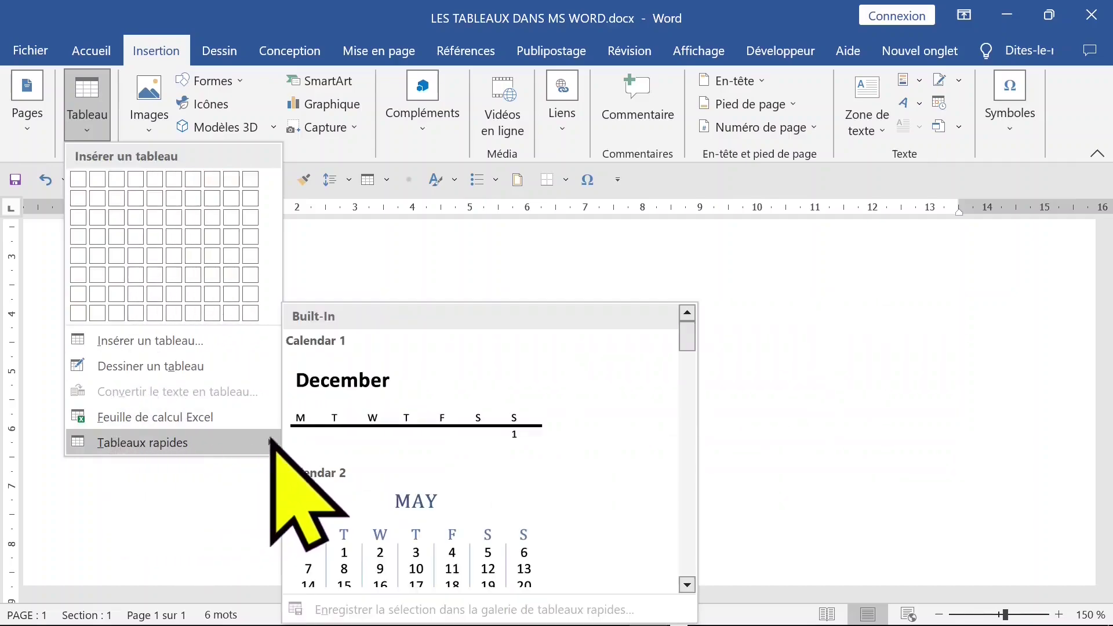
pyautogui.moveTo(686, 341); pyautogui.dragTo(691, 415)
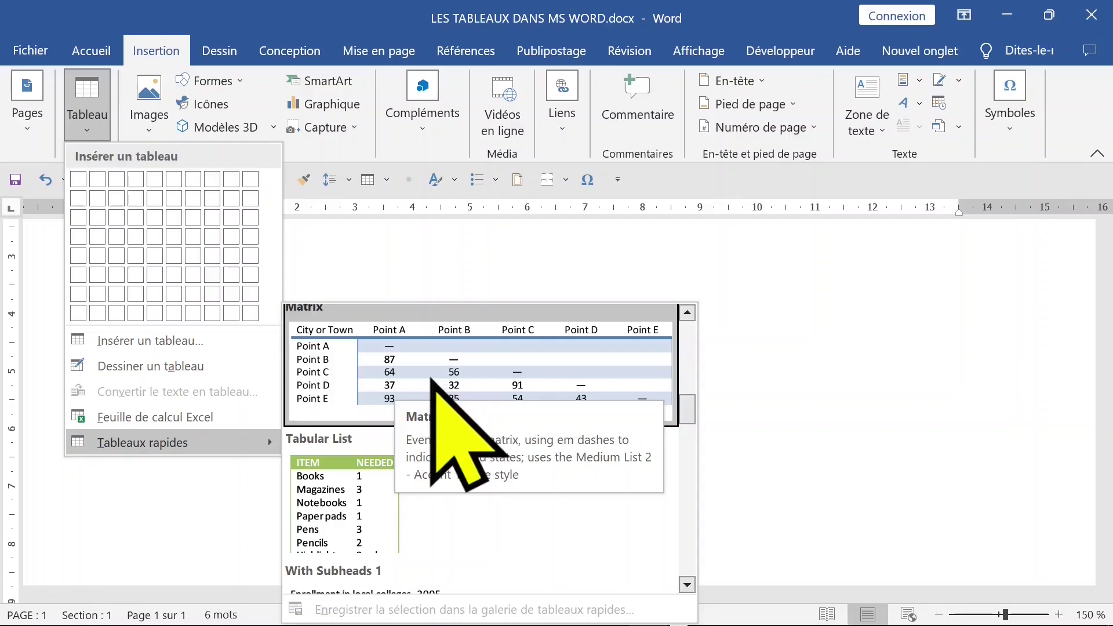
pyautogui.click(432, 380)
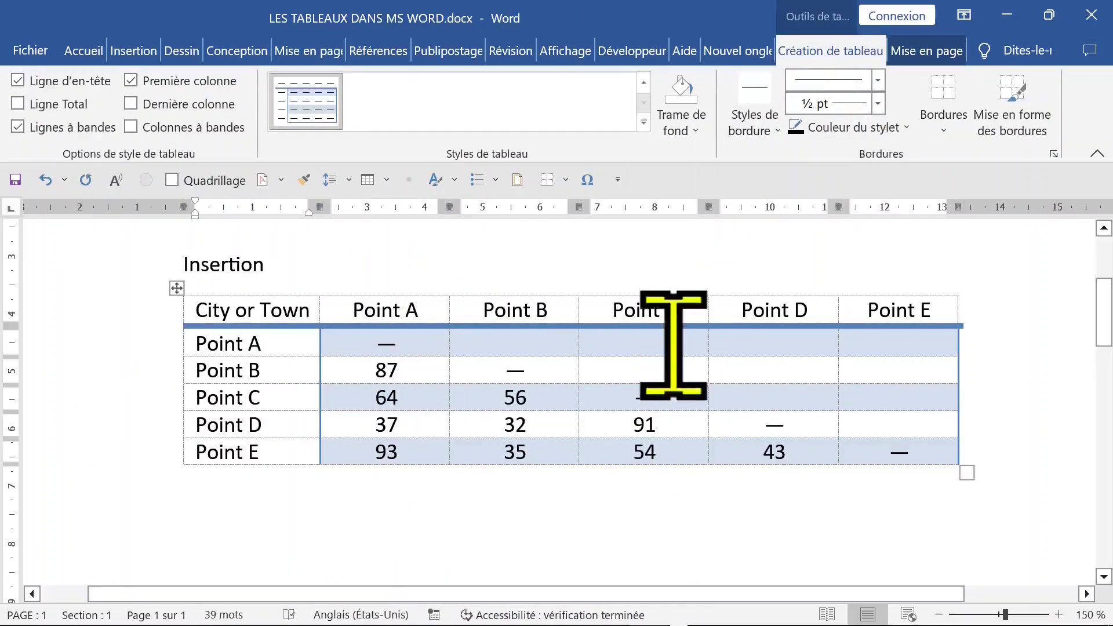
# Select the entire Matrix table with its top-left move handle.
pyautogui.click(638, 345)
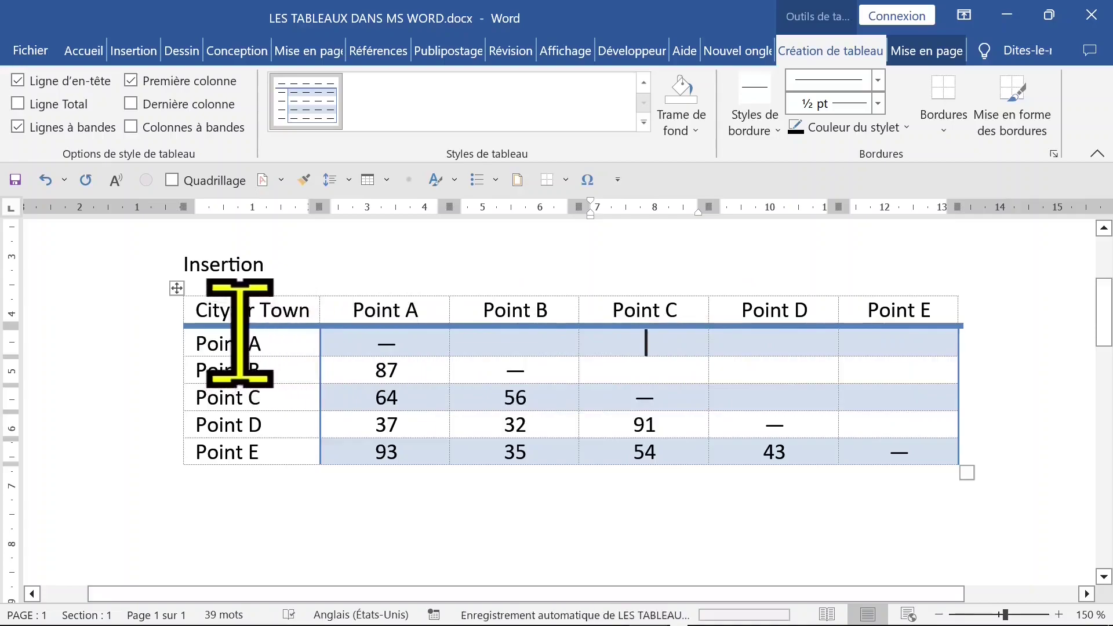
pyautogui.click(441, 307)
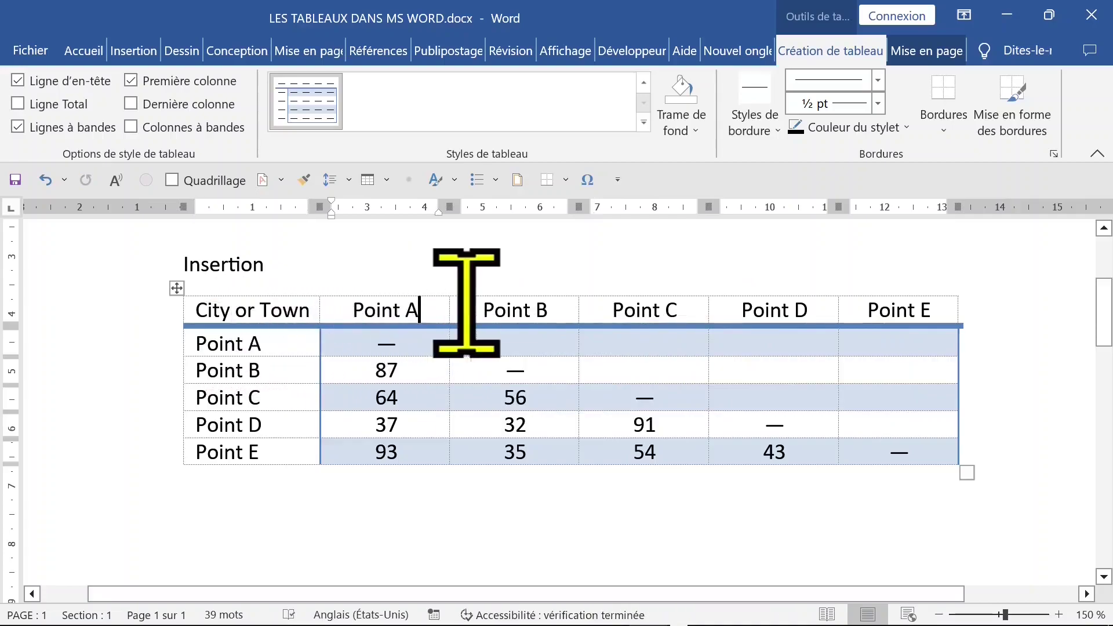
pyautogui.click(547, 368)
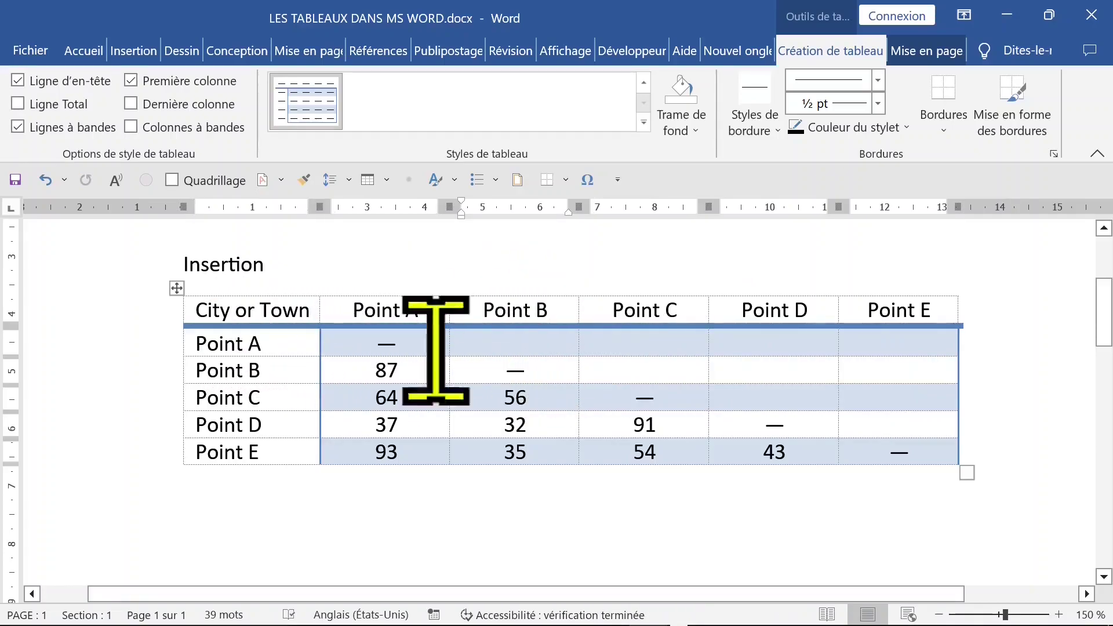
pyautogui.click(176, 288)
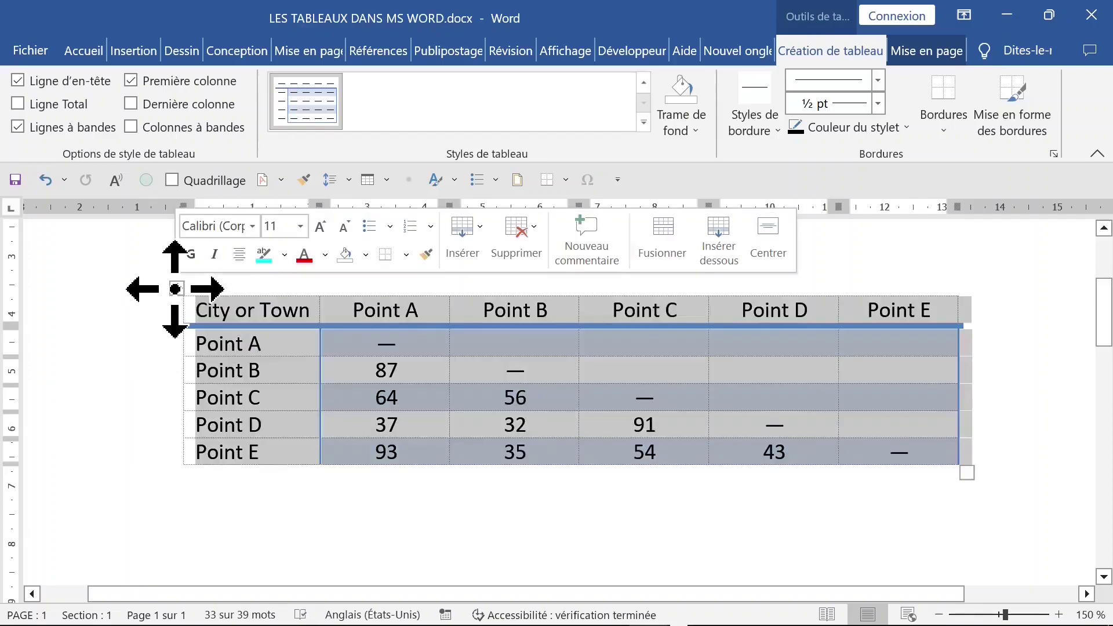
# Make the header row, City or Town through Point E, bold, after undoing a whole-table bold.
pyautogui.click(83, 51)
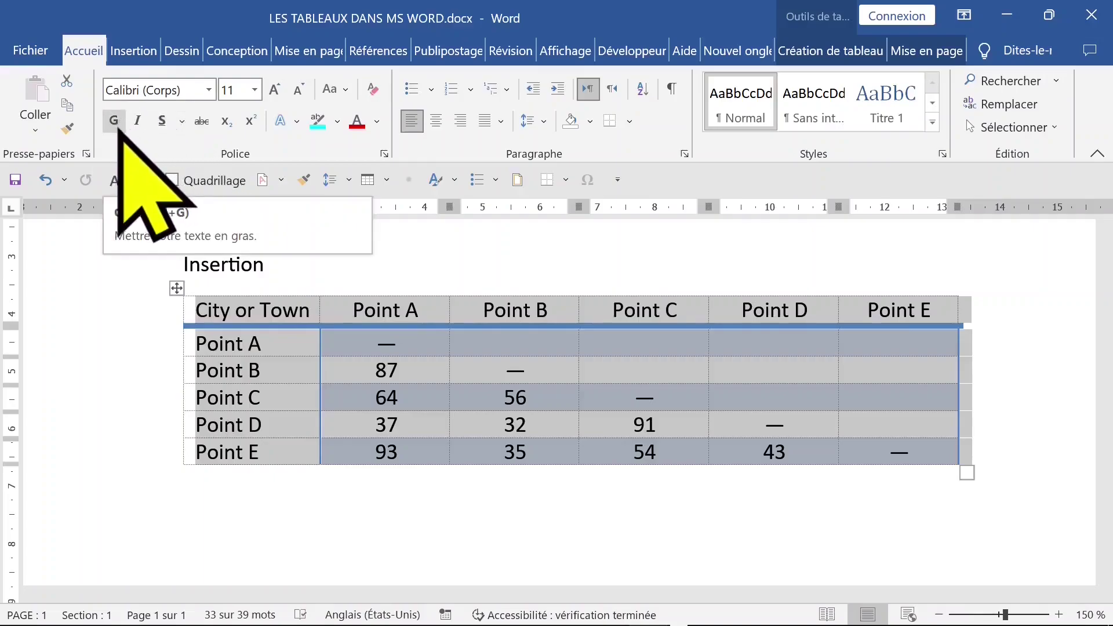
pyautogui.click(225, 325)
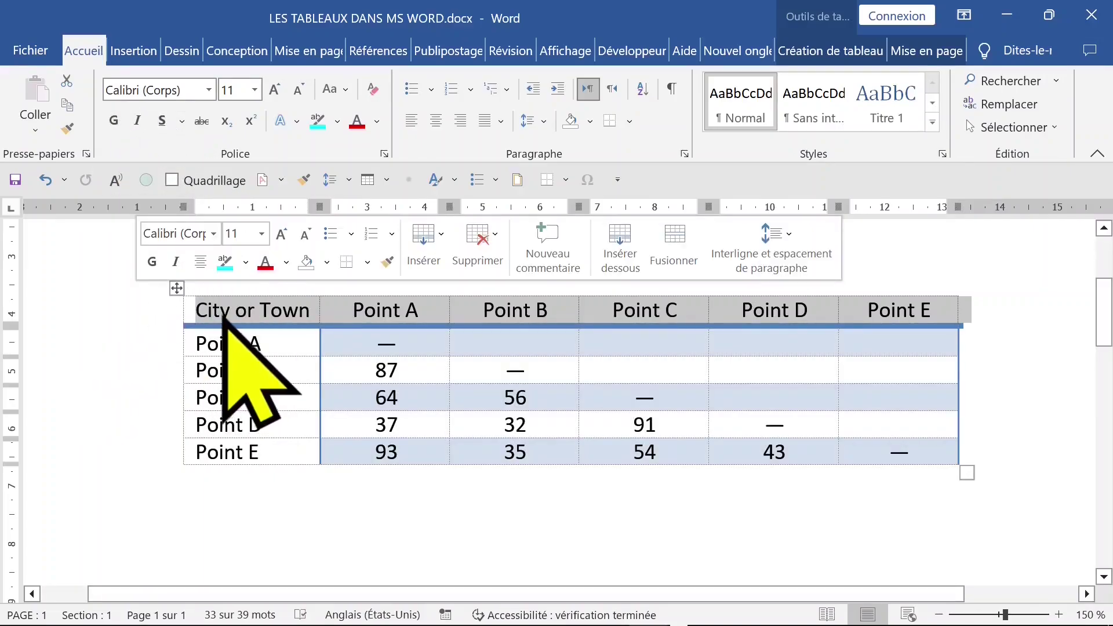
pyautogui.click(177, 288)
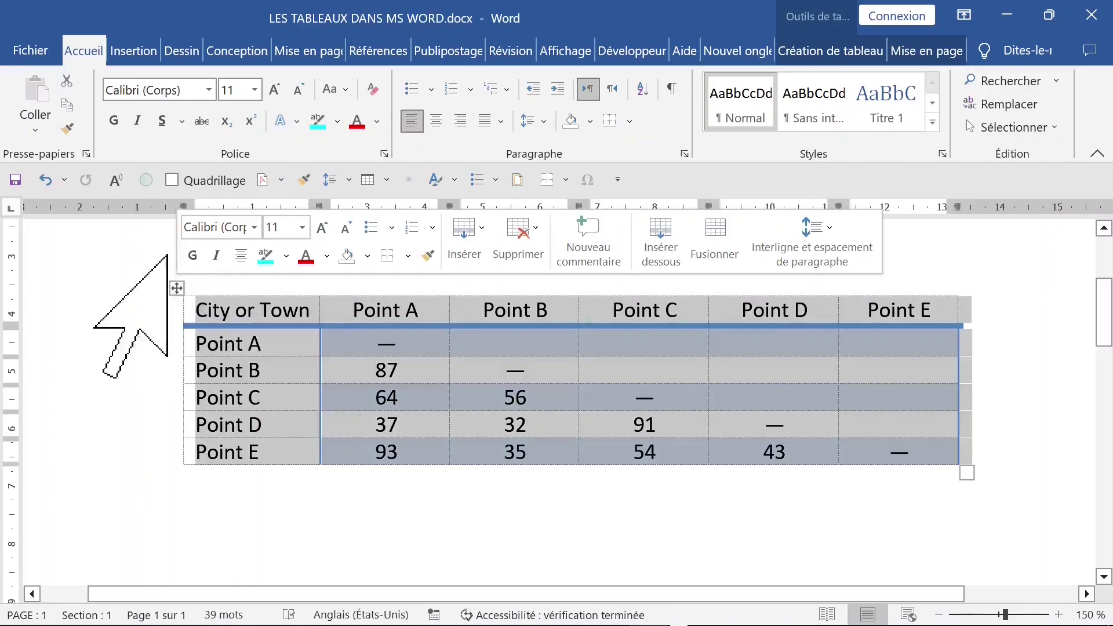
pyautogui.click(115, 122)
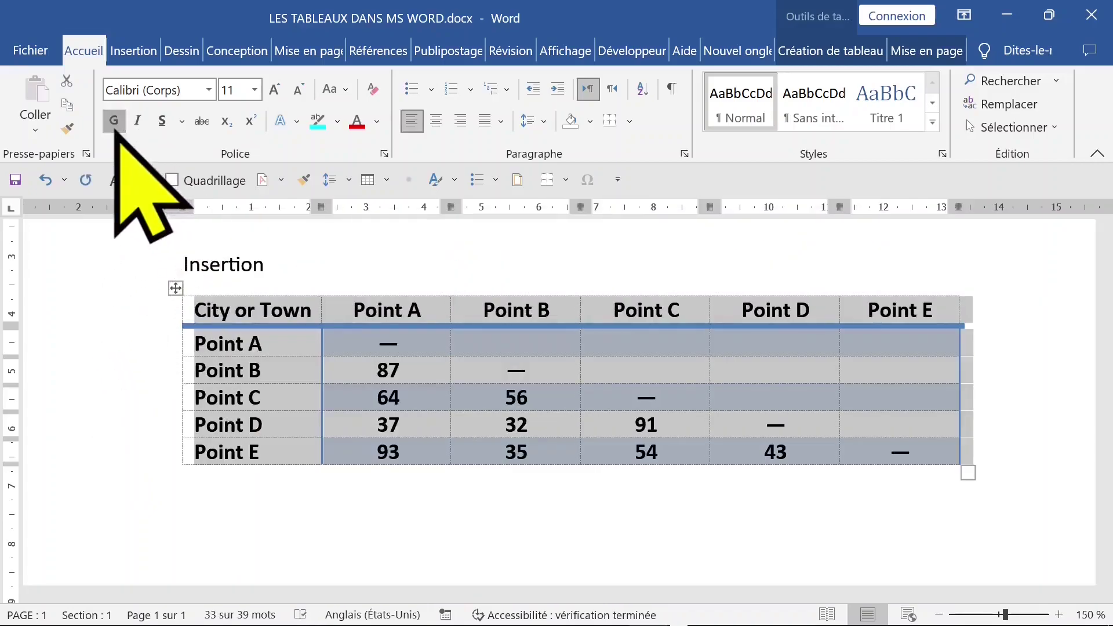
pyautogui.click(115, 122)
pyautogui.click(293, 418)
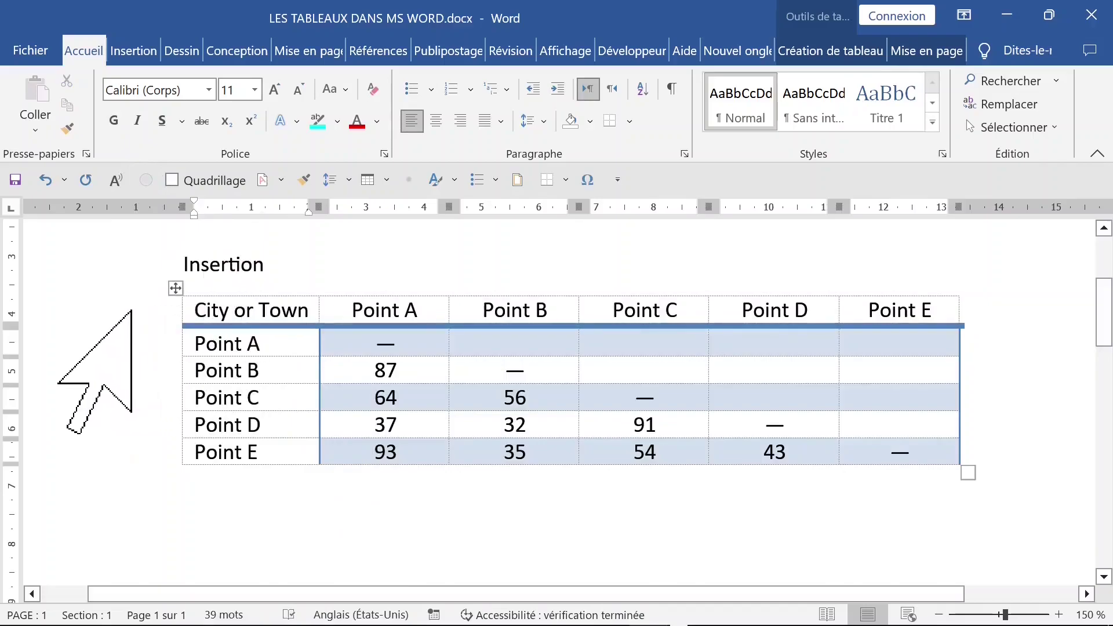
pyautogui.click(132, 311)
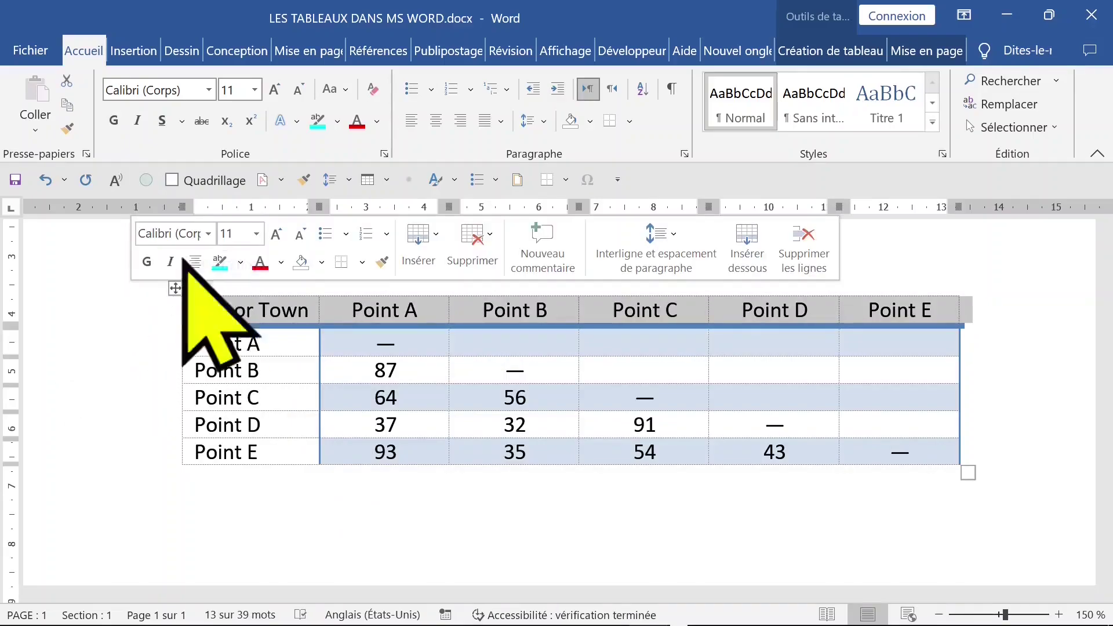
pyautogui.click(114, 121)
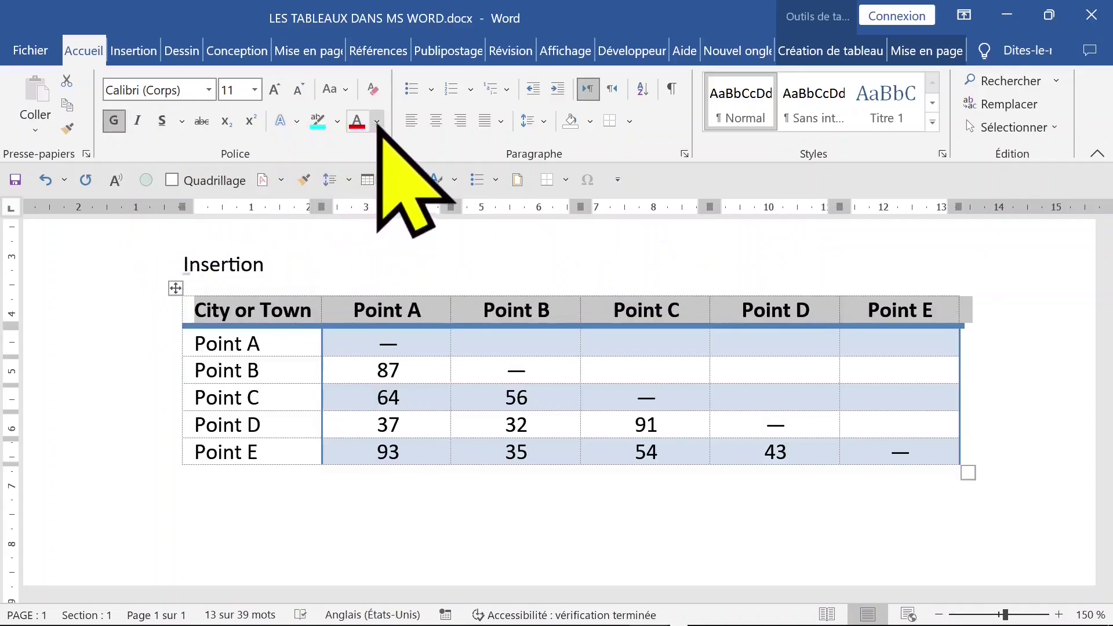
# Color the first-column labels Point A to Point E green.
pyautogui.click(299, 425)
pyautogui.moveTo(264, 340); pyautogui.dragTo(264, 460)
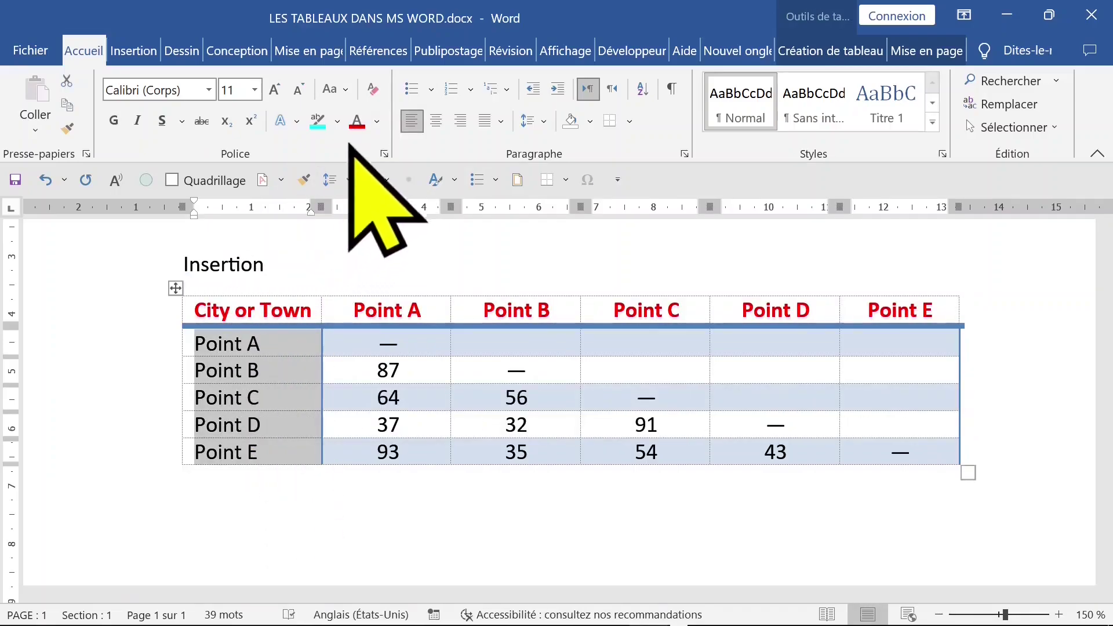
pyautogui.click(376, 123)
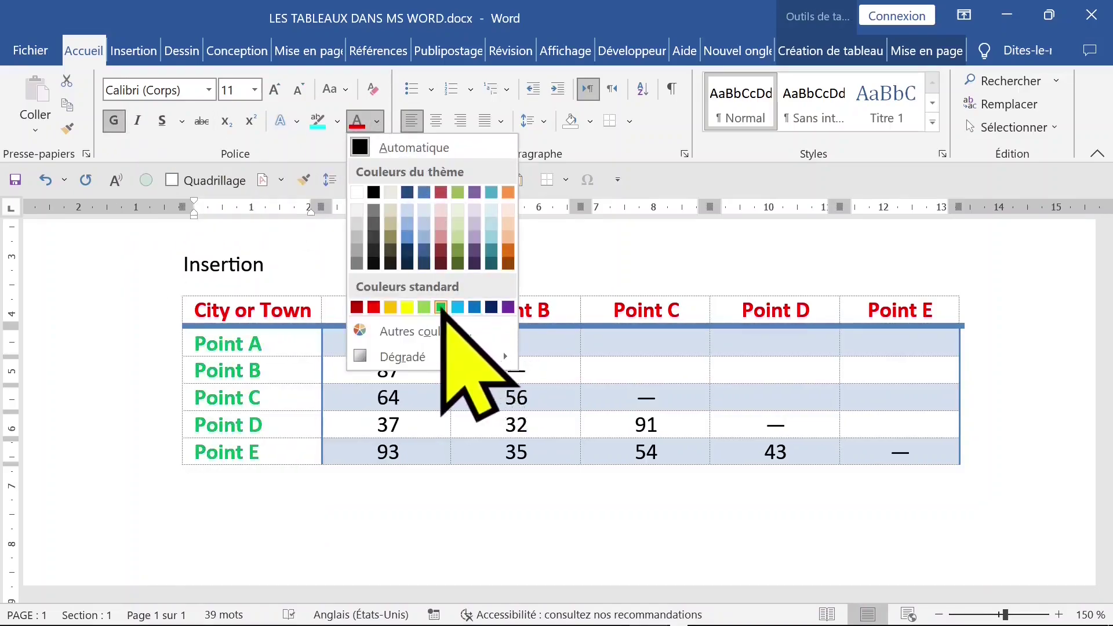
pyautogui.click(440, 307)
pyautogui.click(447, 367)
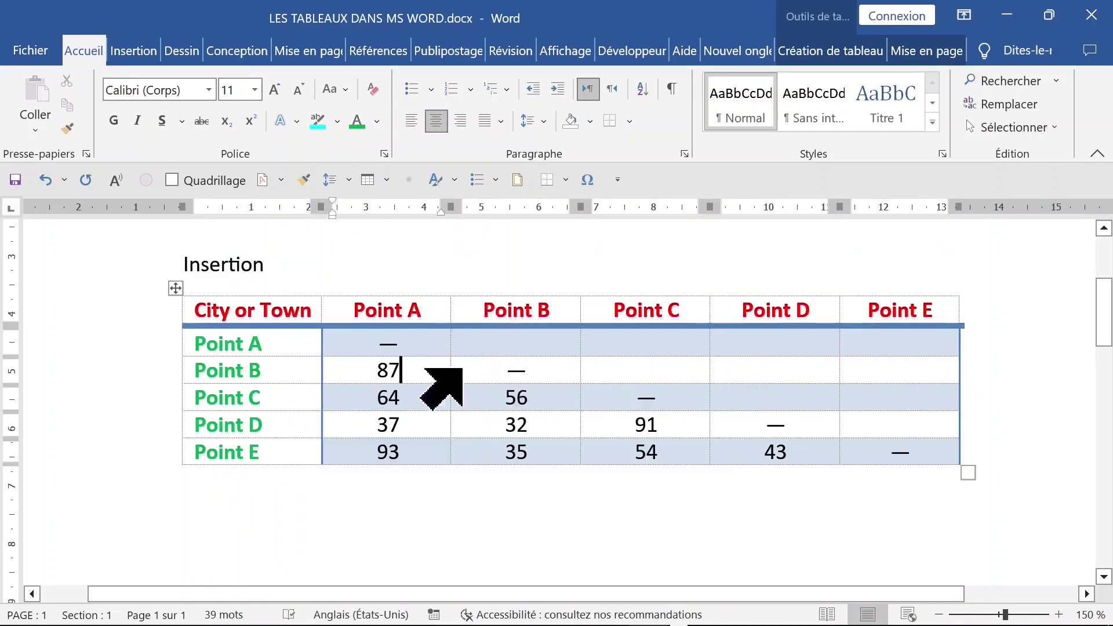
# Insert a row below Point E and label its first cell 'total'.
pyautogui.click(526, 308)
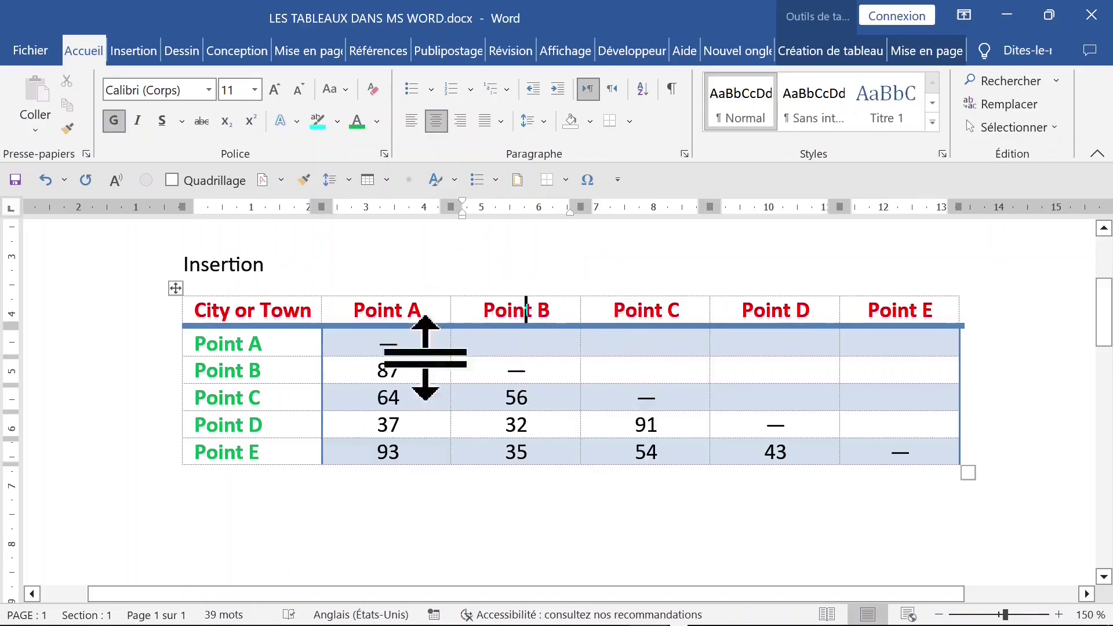
pyautogui.scroll(-2, 388, 392)
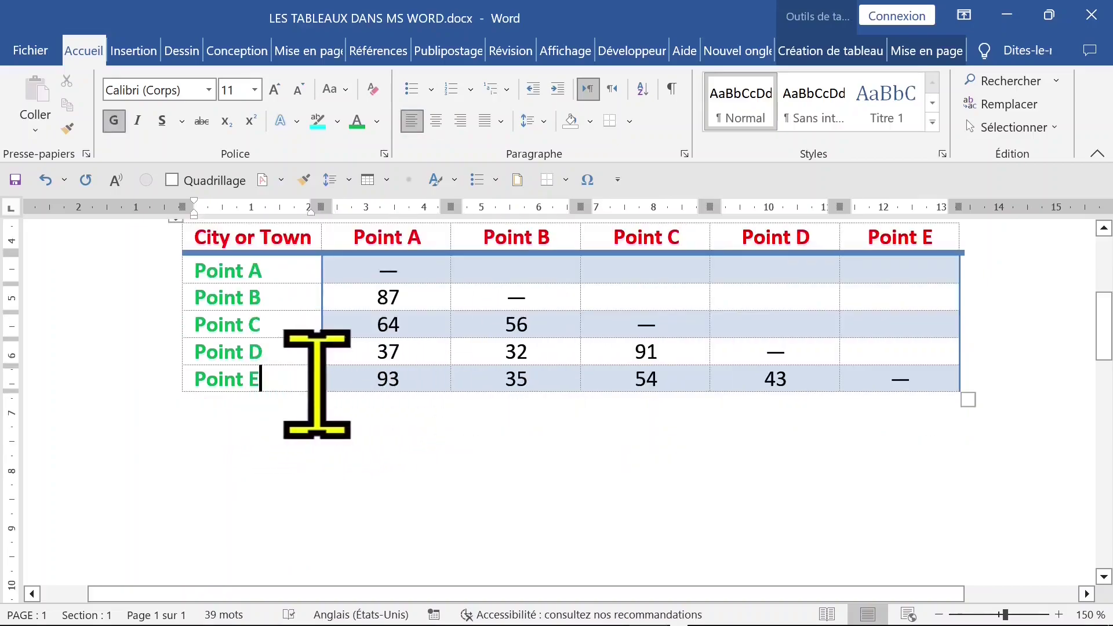
pyautogui.rightClick(295, 383)
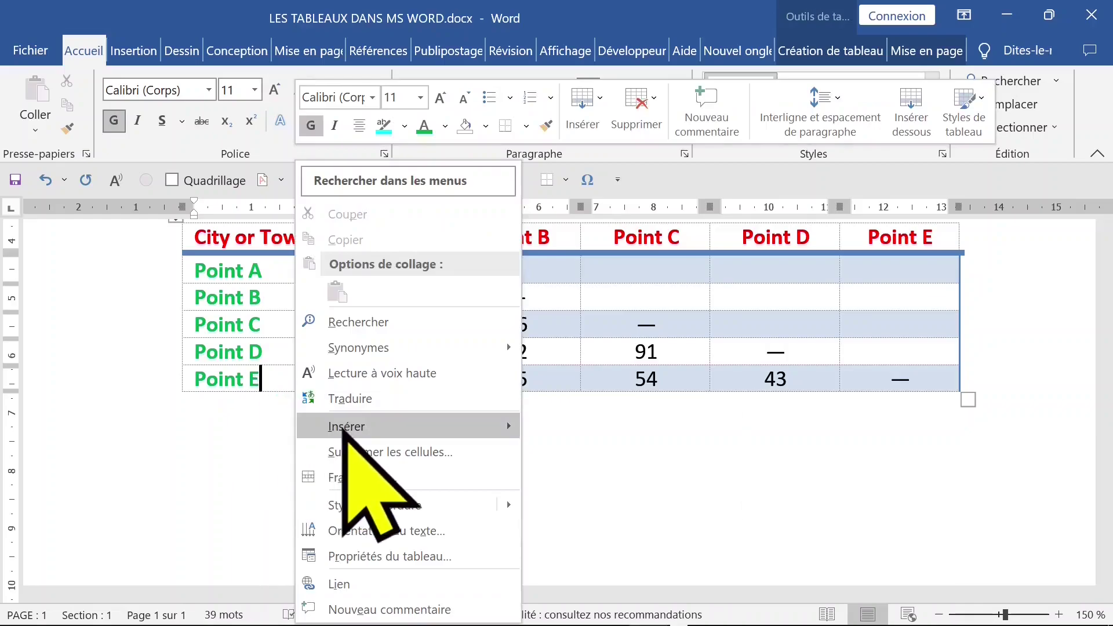
pyautogui.moveTo(346, 426)
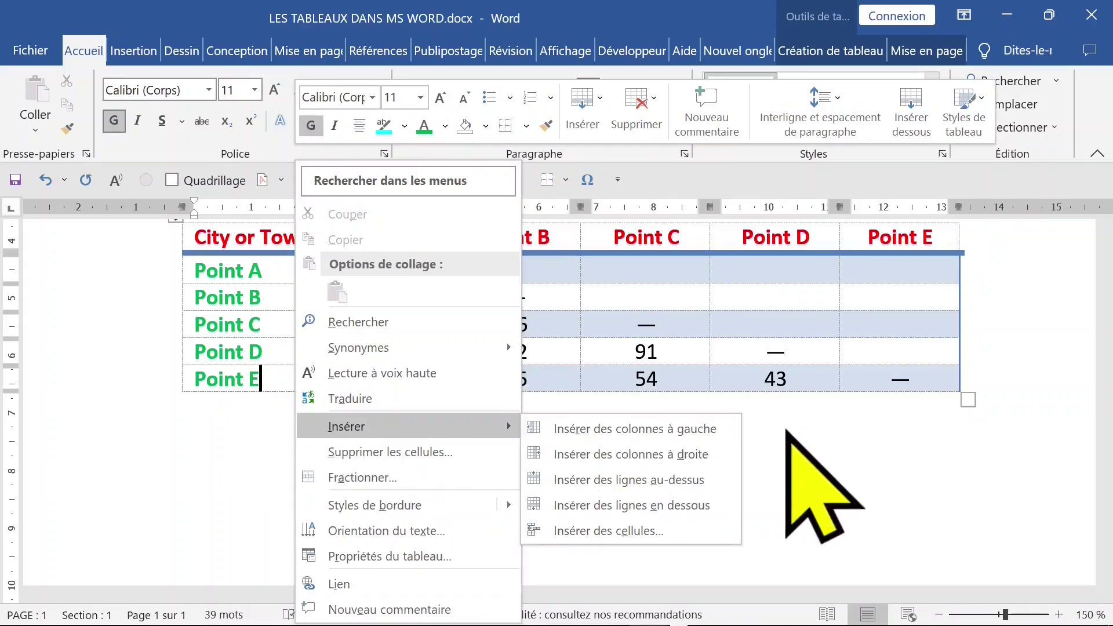
pyautogui.click(712, 505)
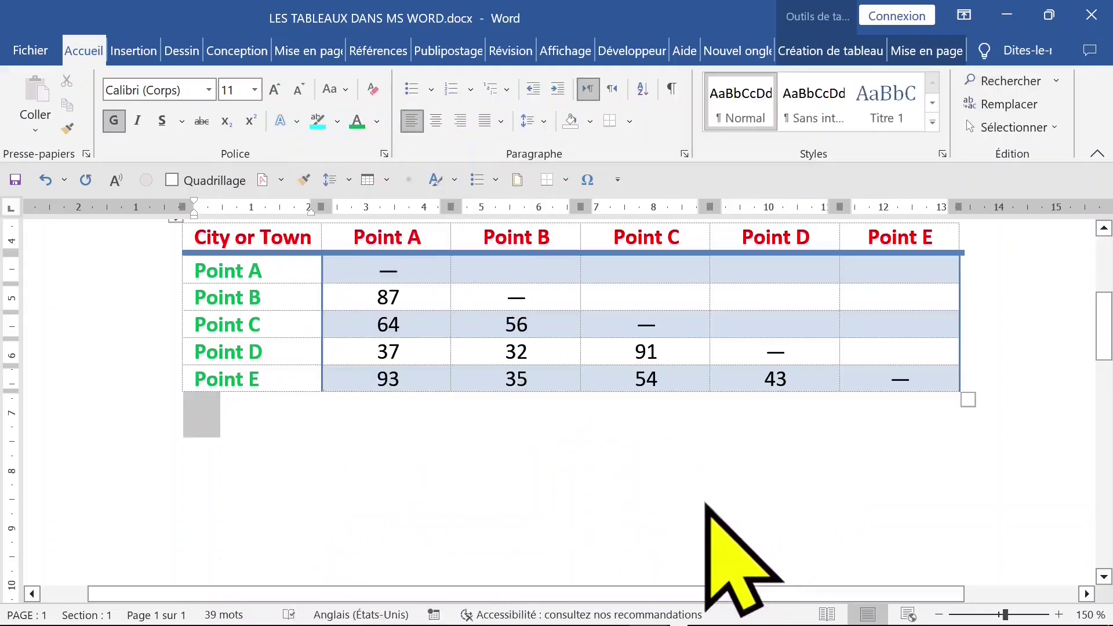
pyautogui.click(267, 409)
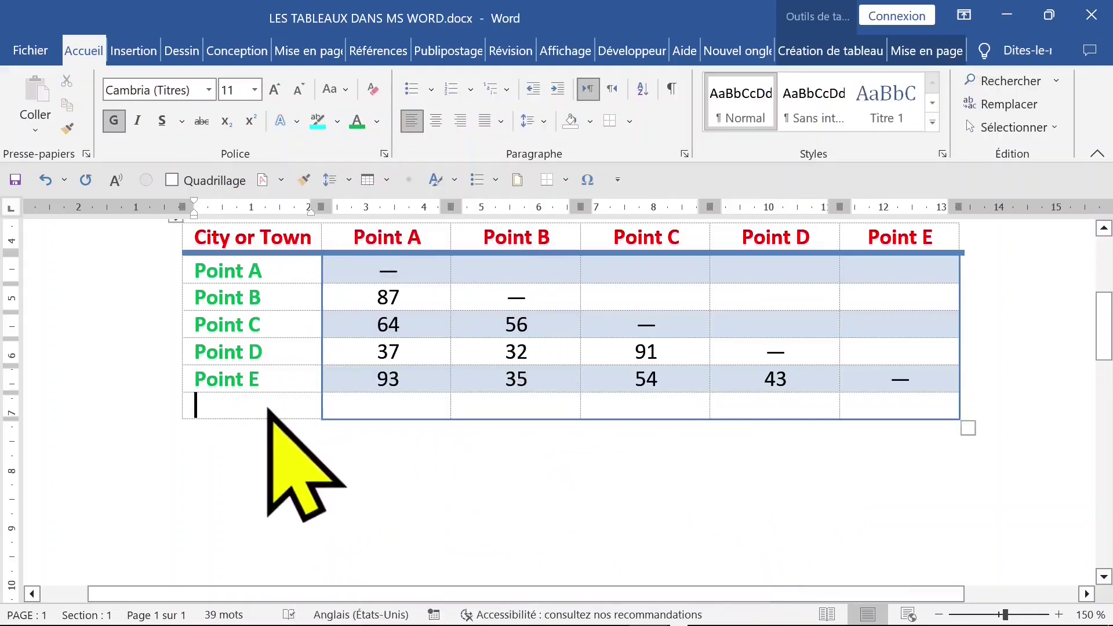
pyautogui.write('y')
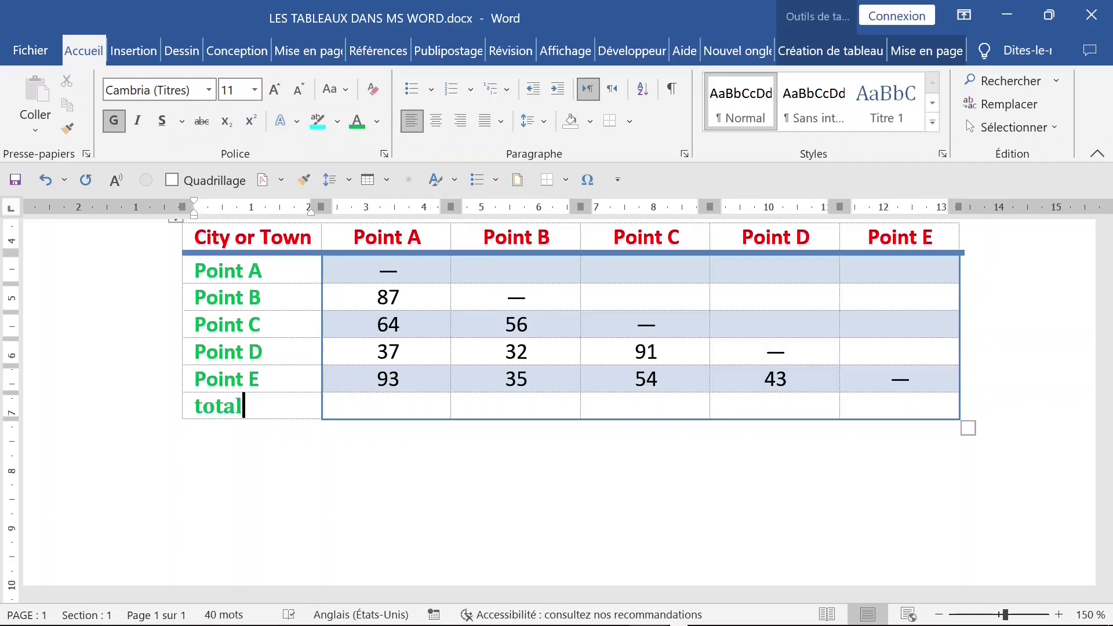
# Select the whole total row across all columns.
pyautogui.click(457, 406)
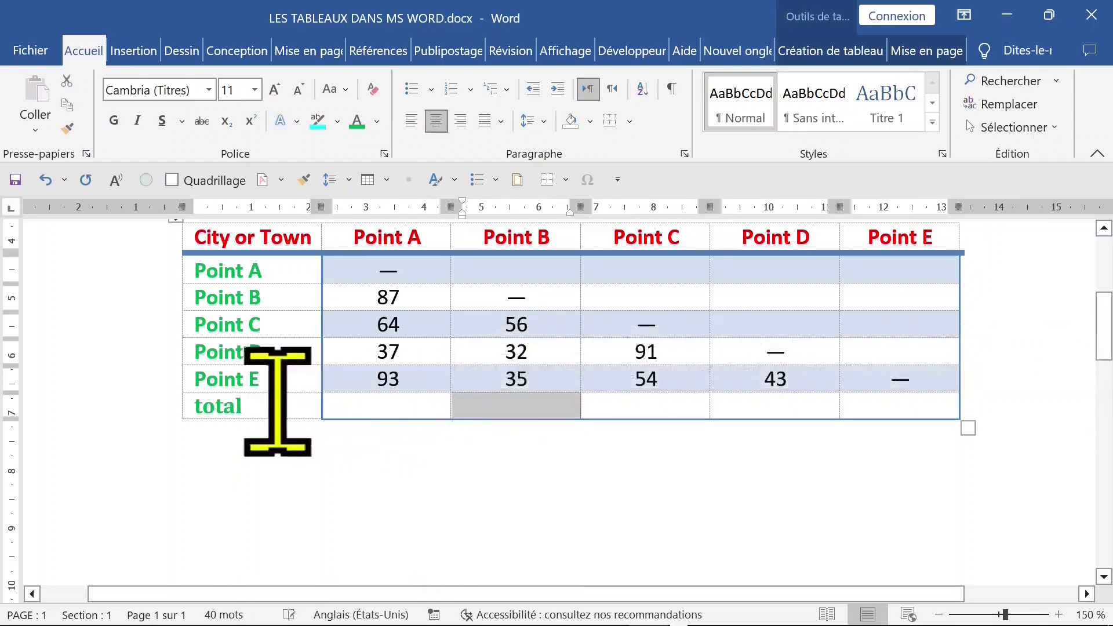
pyautogui.click(194, 406)
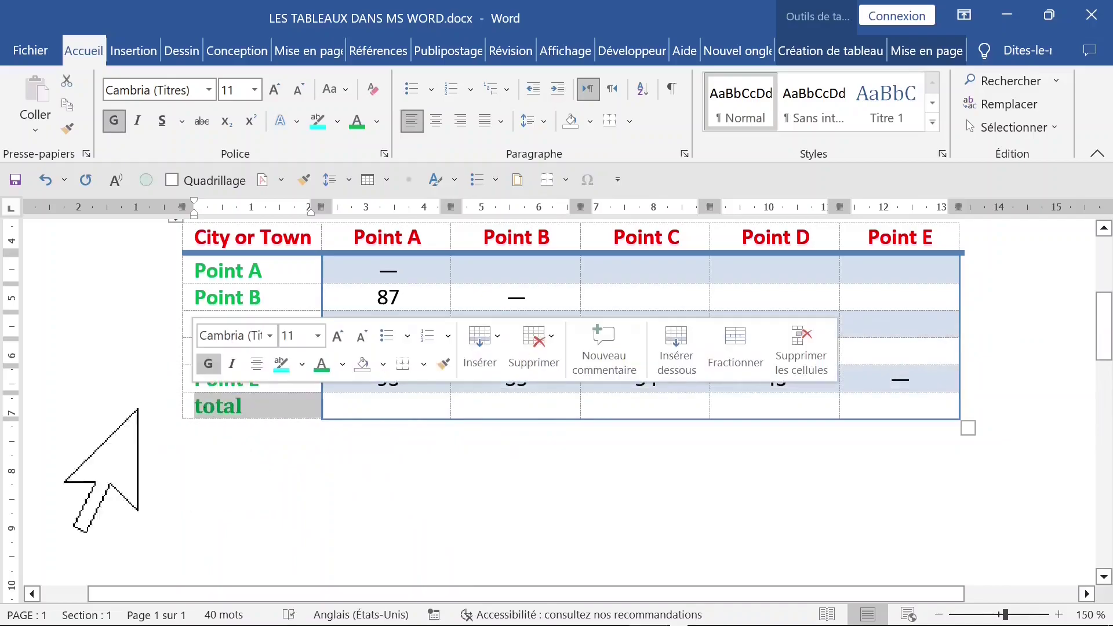
pyautogui.click(343, 452)
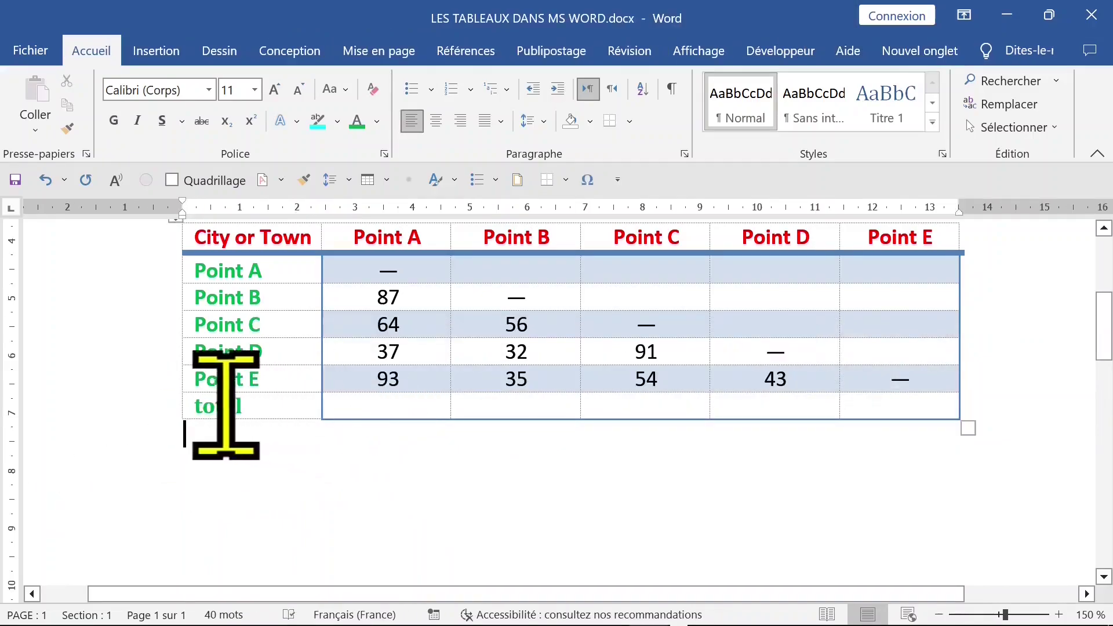
pyautogui.moveTo(197, 404); pyautogui.dragTo(923, 397)
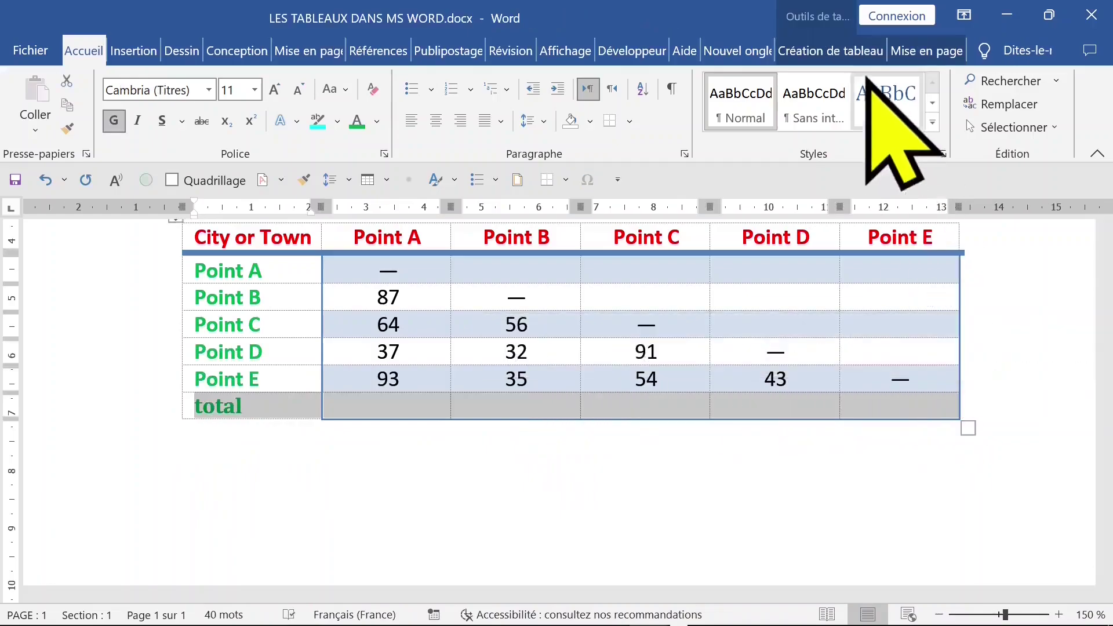
# Apply thick solid red 2 ¼ pt borders to every cell of the row.
pyautogui.click(832, 51)
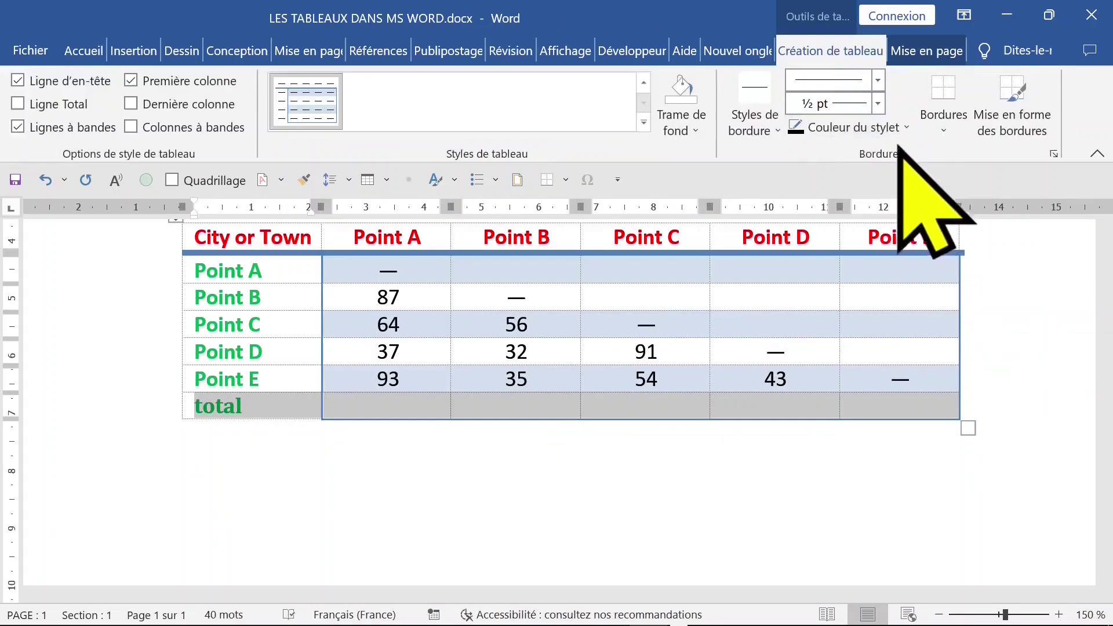
pyautogui.click(879, 82)
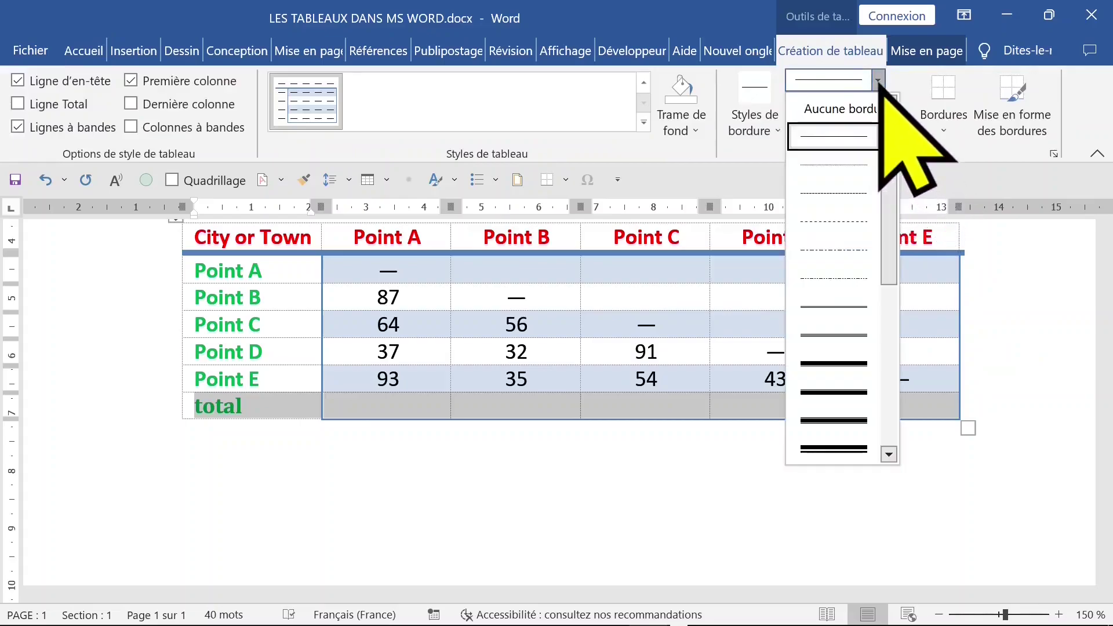
pyautogui.click(837, 364)
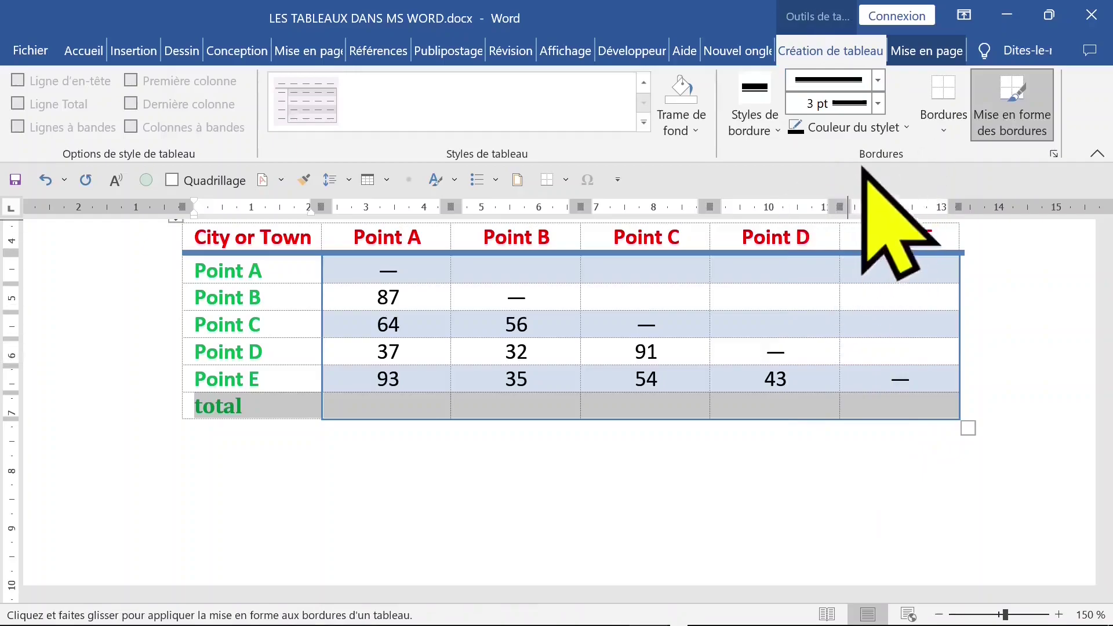
pyautogui.click(879, 103)
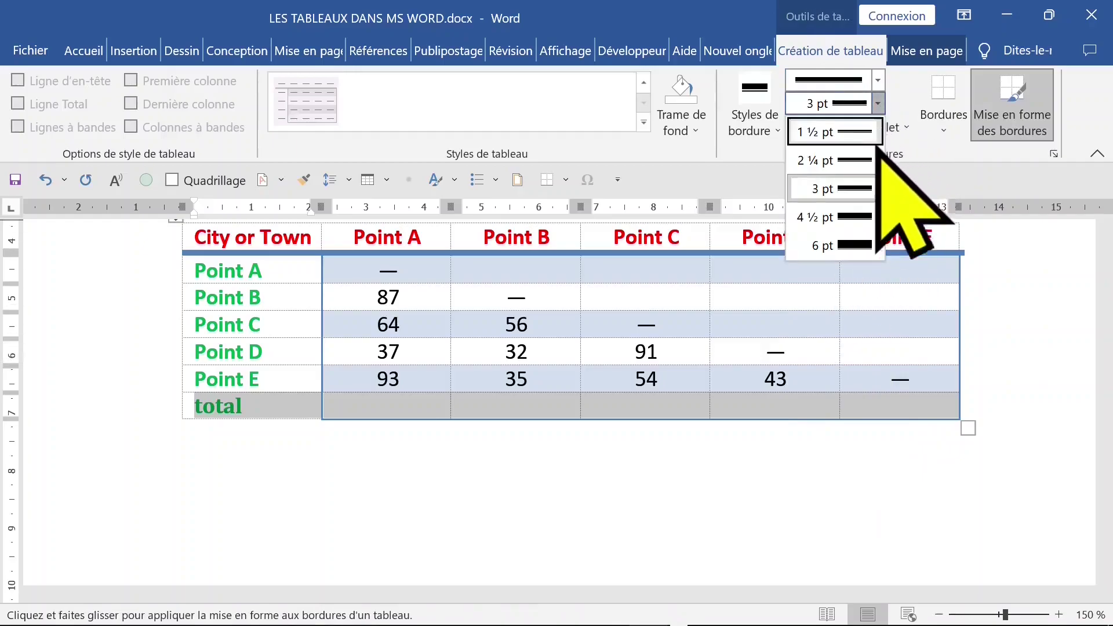
pyautogui.click(865, 161)
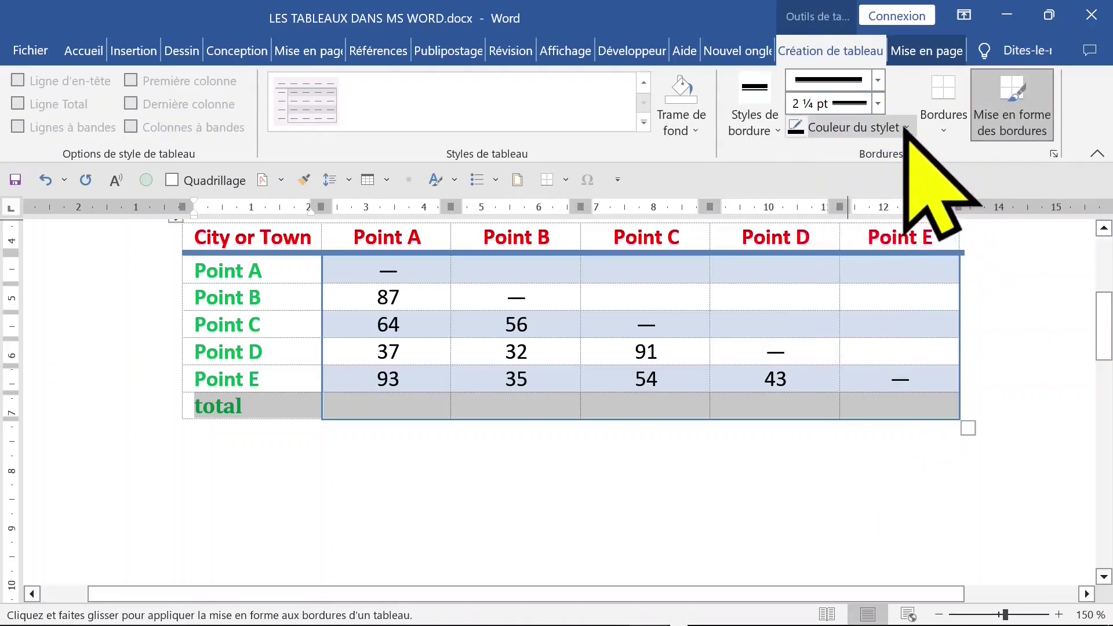
pyautogui.click(907, 126)
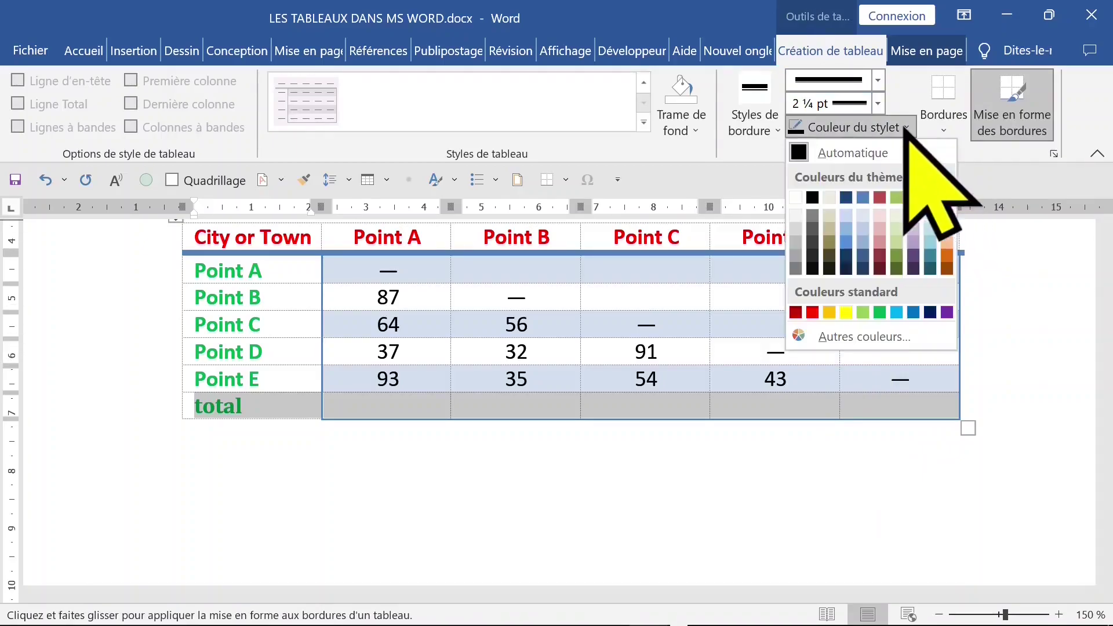
pyautogui.click(812, 313)
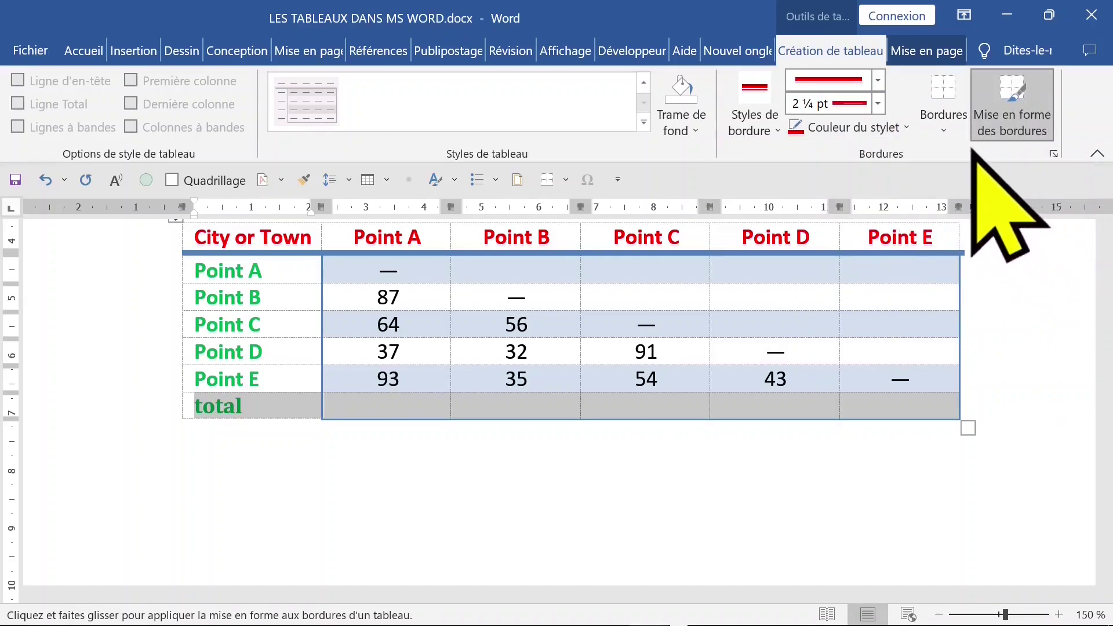
pyautogui.click(944, 130)
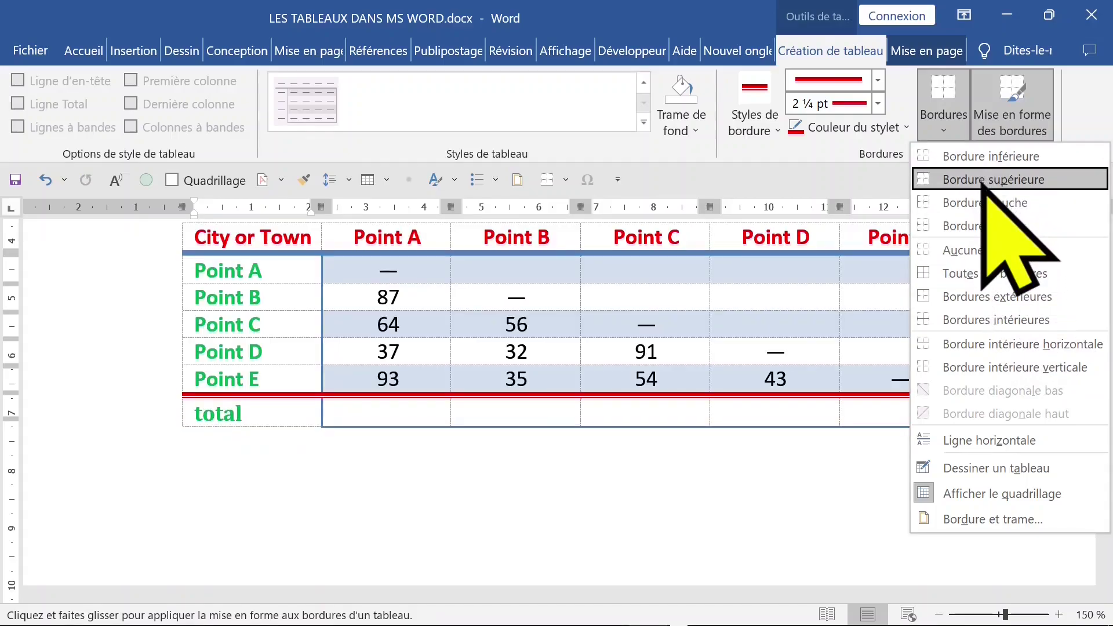
pyautogui.click(1067, 282)
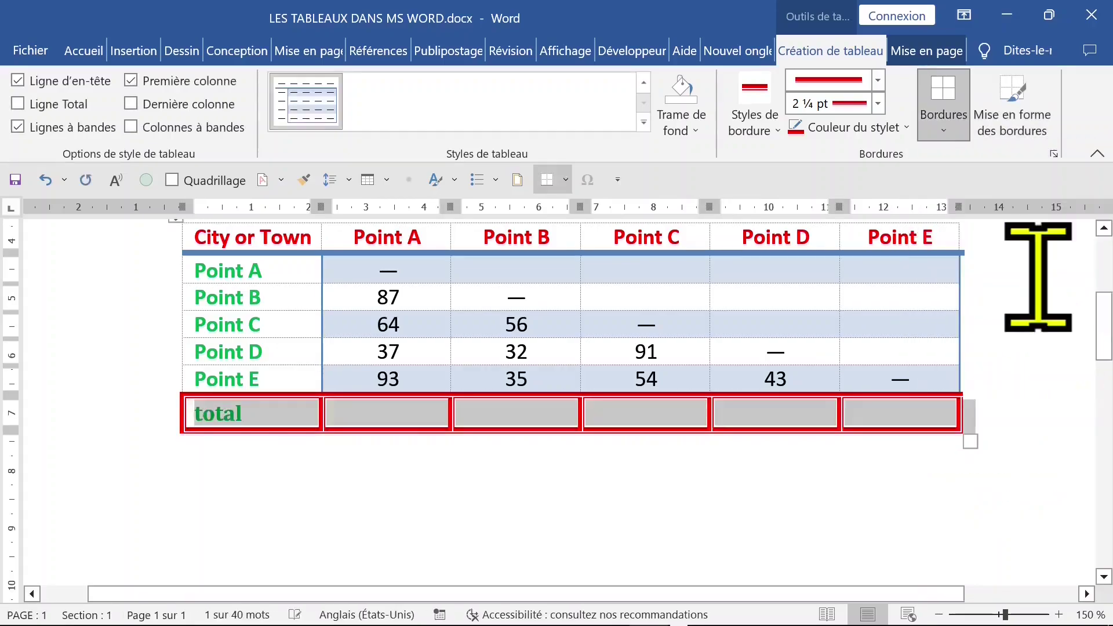
# Insert a =SUM(ABOVE) formula in the total cell under Point A, giving 281.
pyautogui.click(511, 493)
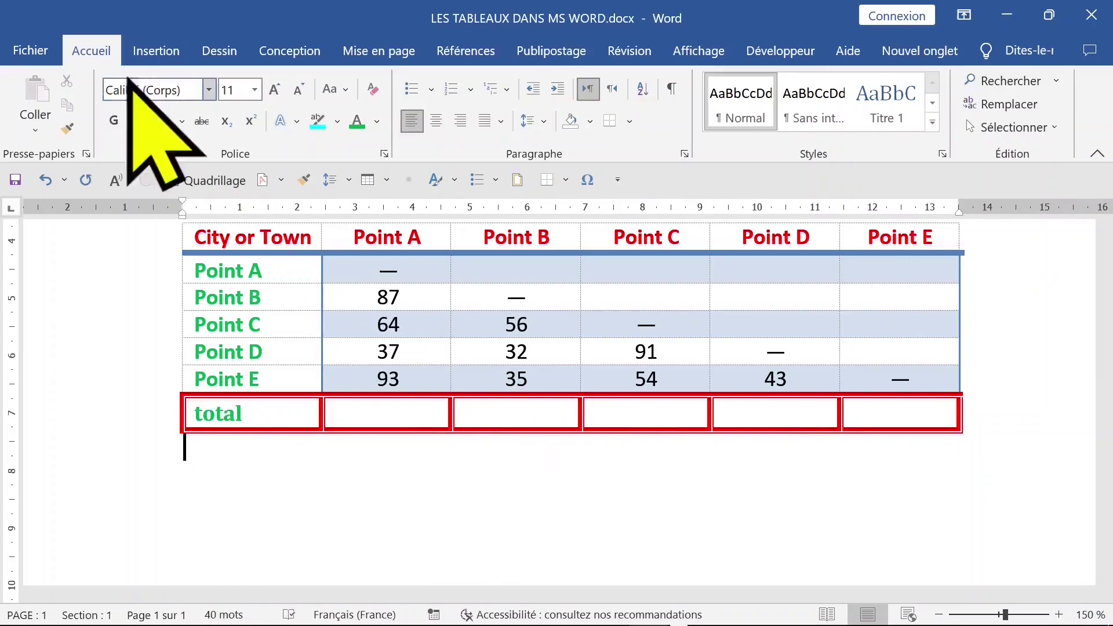
pyautogui.doubleClick(92, 50)
pyautogui.click(410, 203)
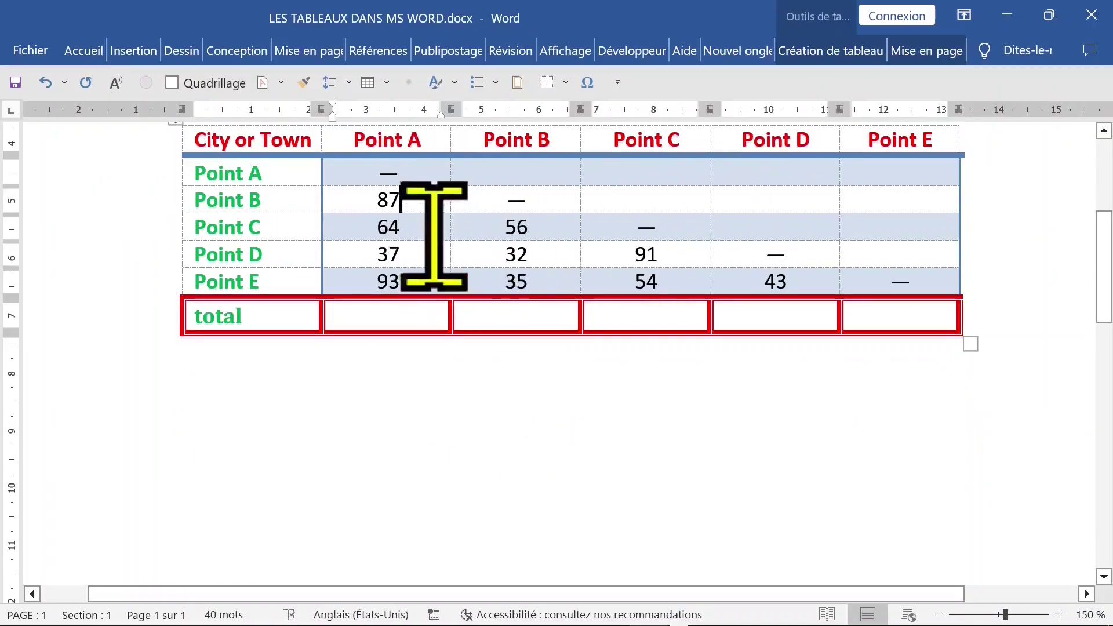
pyautogui.click(385, 313)
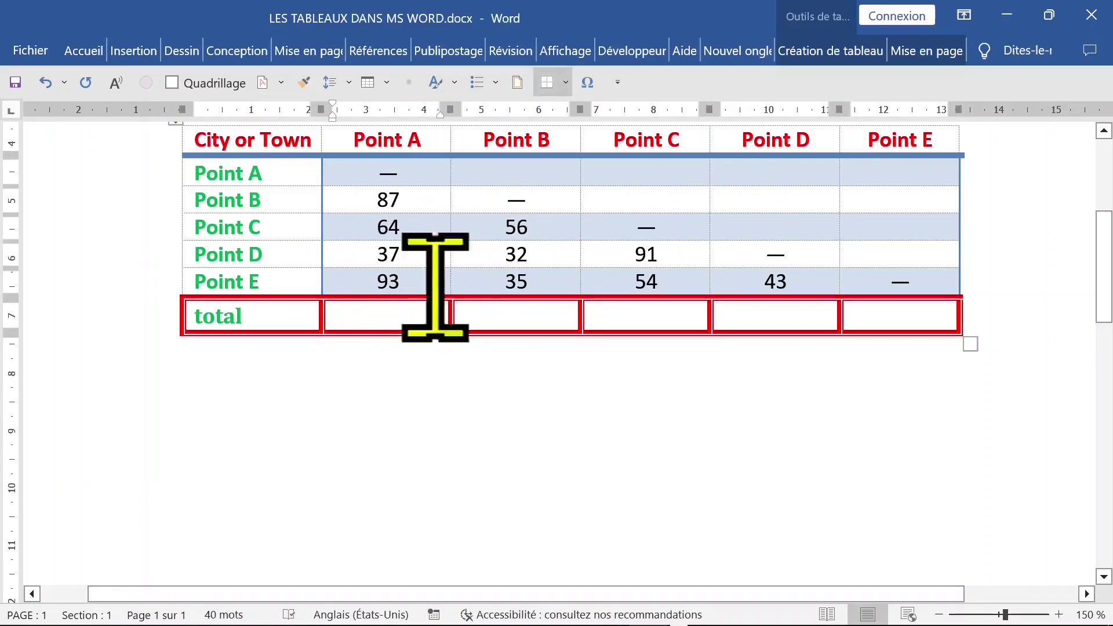
pyautogui.click(923, 53)
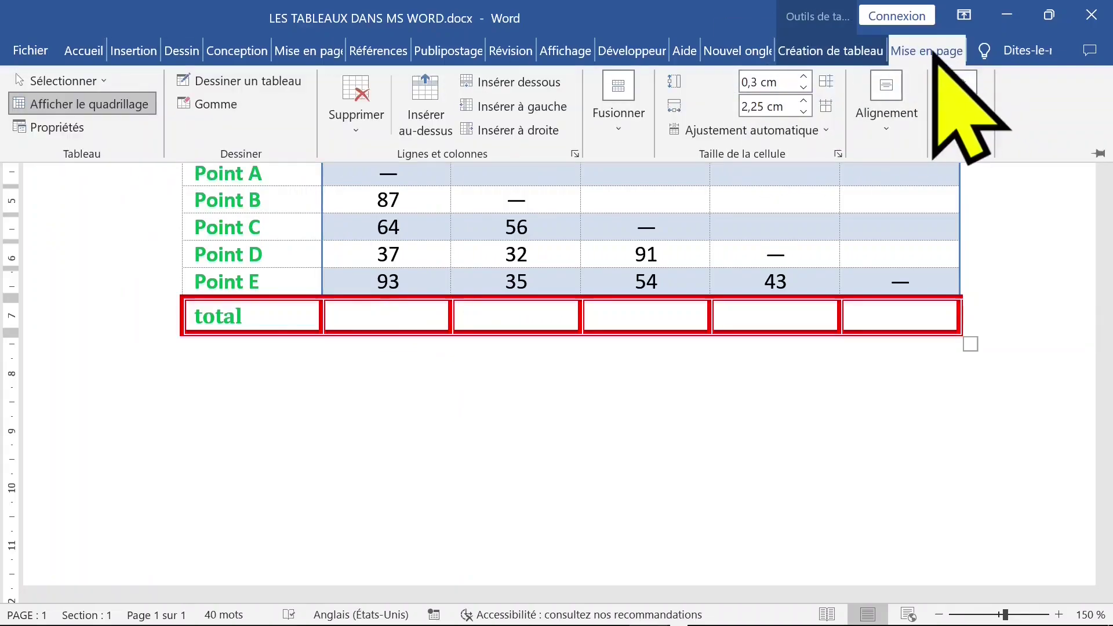
pyautogui.click(975, 126)
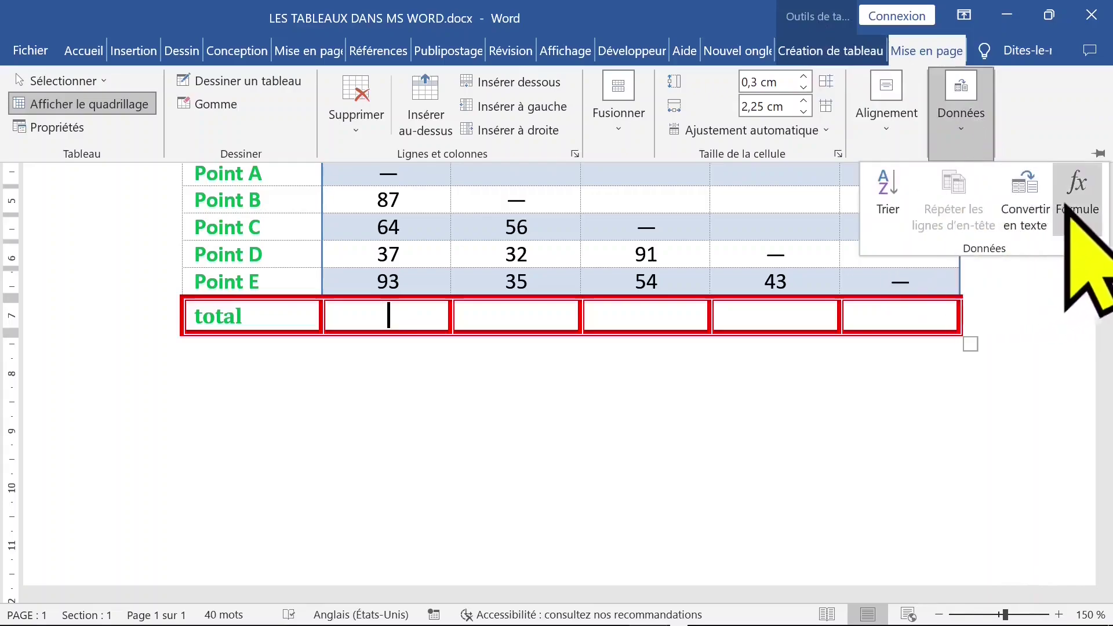
pyautogui.click(1078, 201)
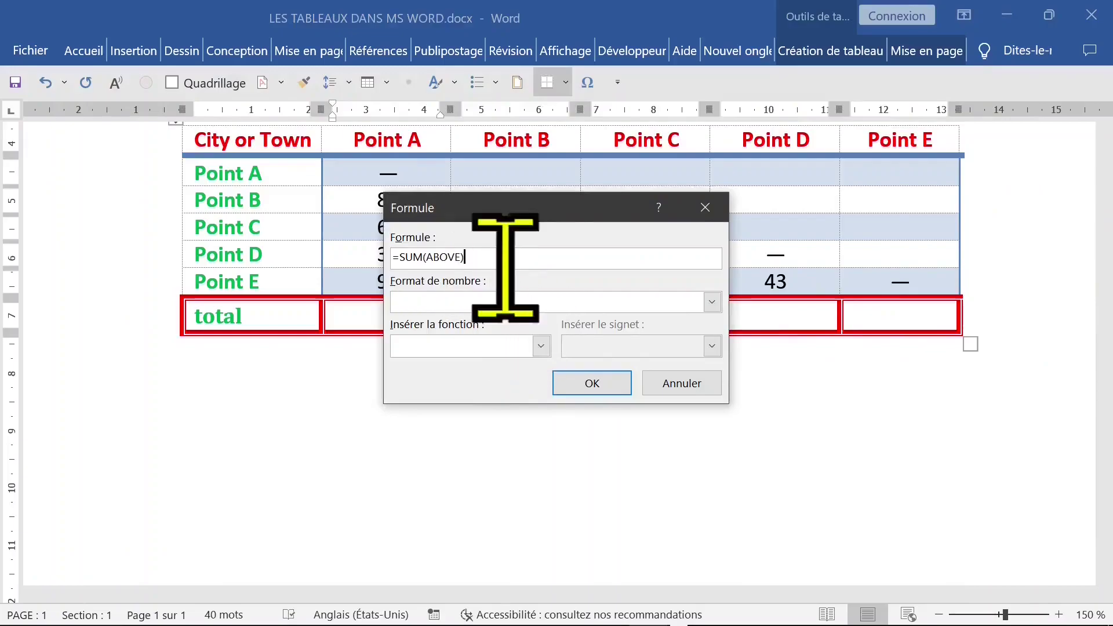
pyautogui.click(591, 381)
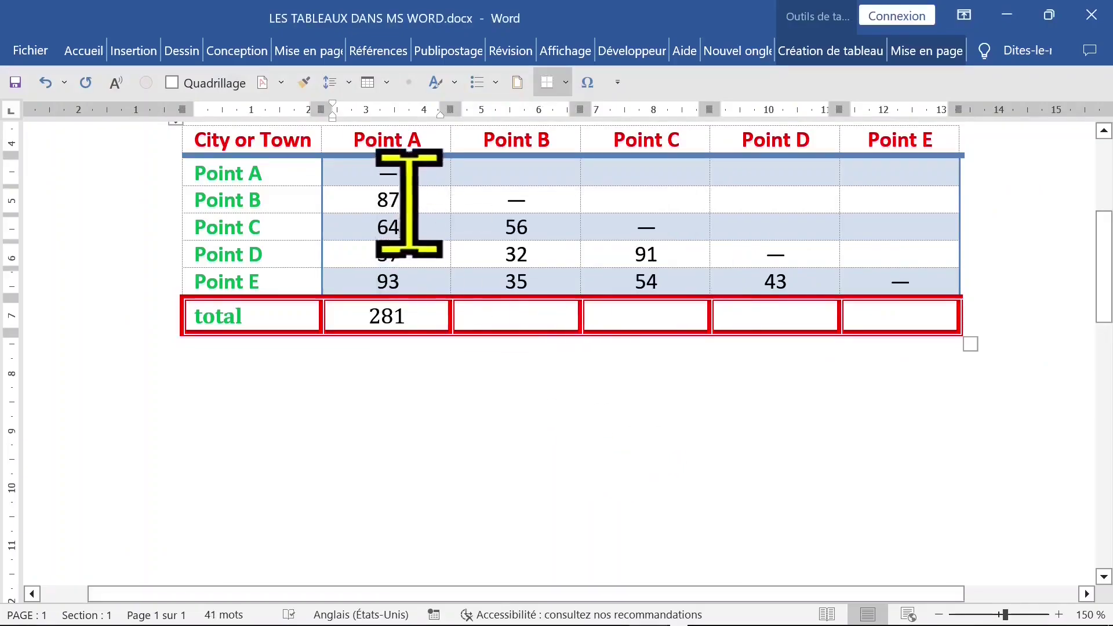
# Change the Point A/Point A cell to 4100 and update the total field to 4381.
pyautogui.doubleClick(386, 173)
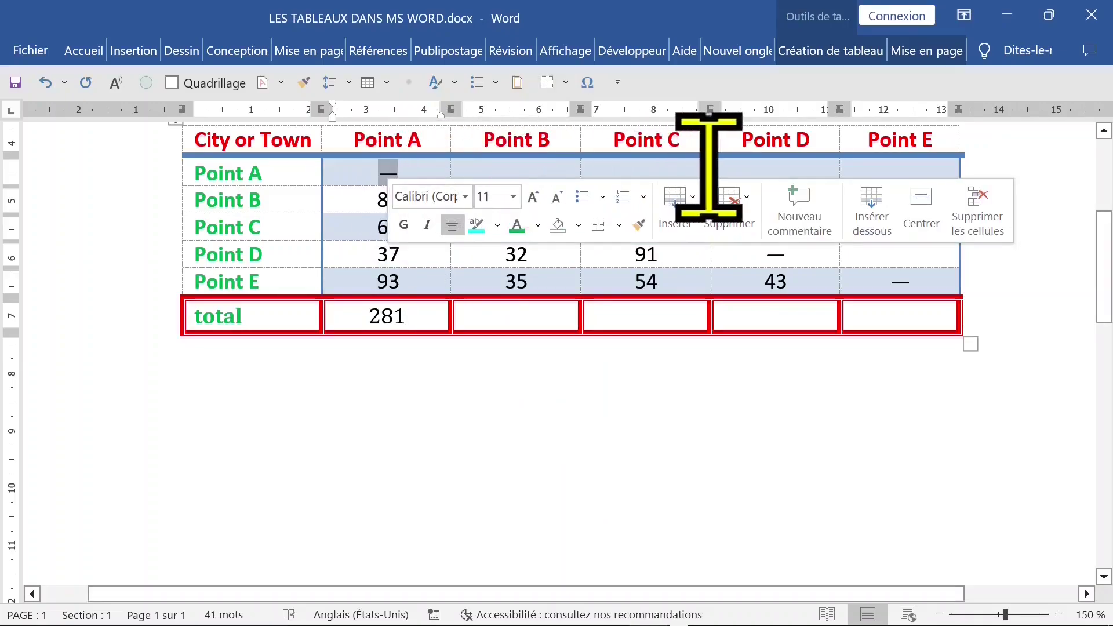
pyautogui.write('4100')
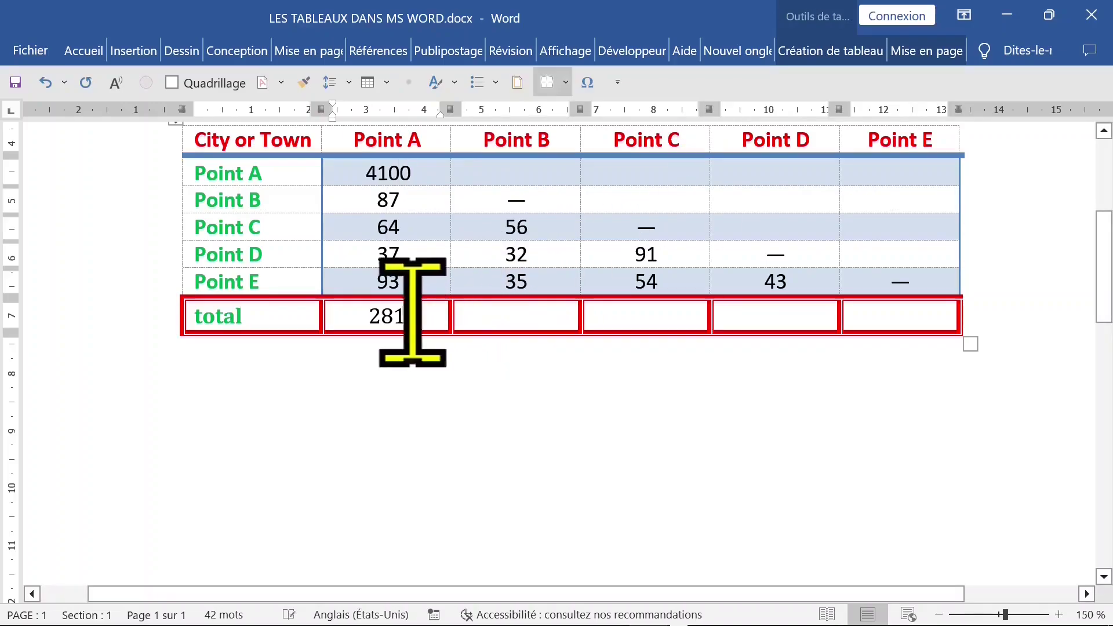
pyautogui.rightClick(384, 316)
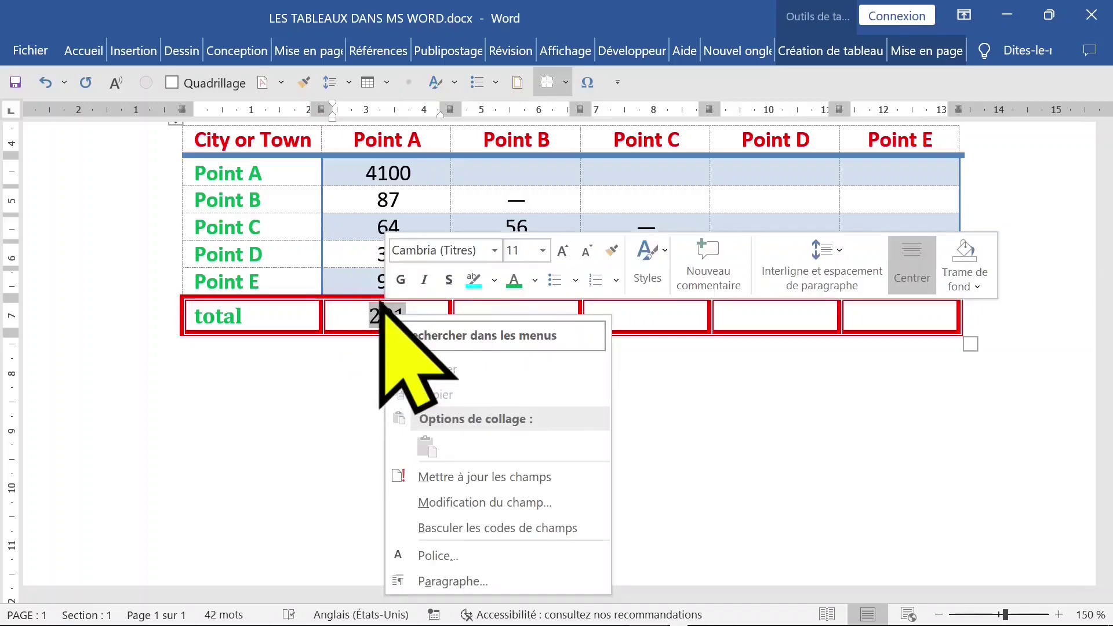
pyautogui.click(551, 479)
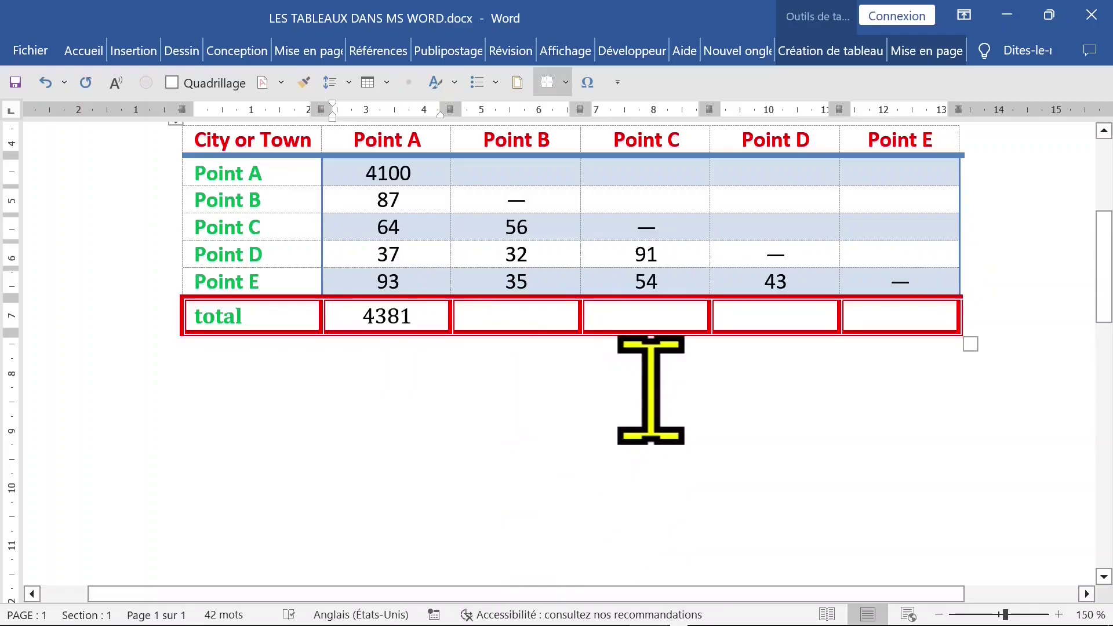
# Copy the 4381 total field for reuse in the Point B total cell.
pyautogui.rightClick(386, 319)
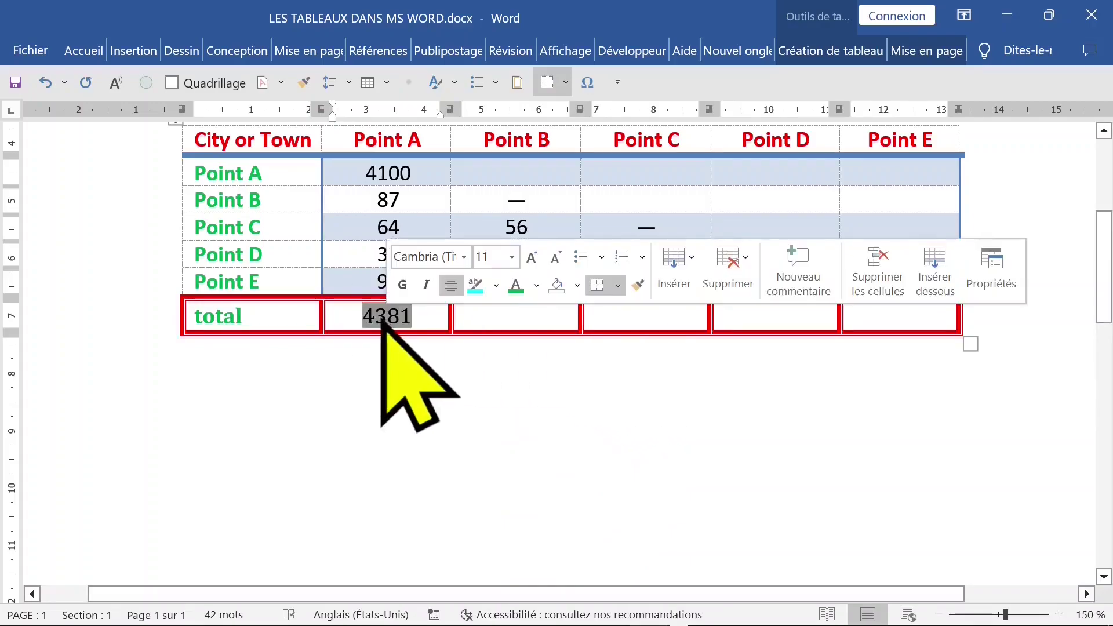
pyautogui.rightClick(382, 321)
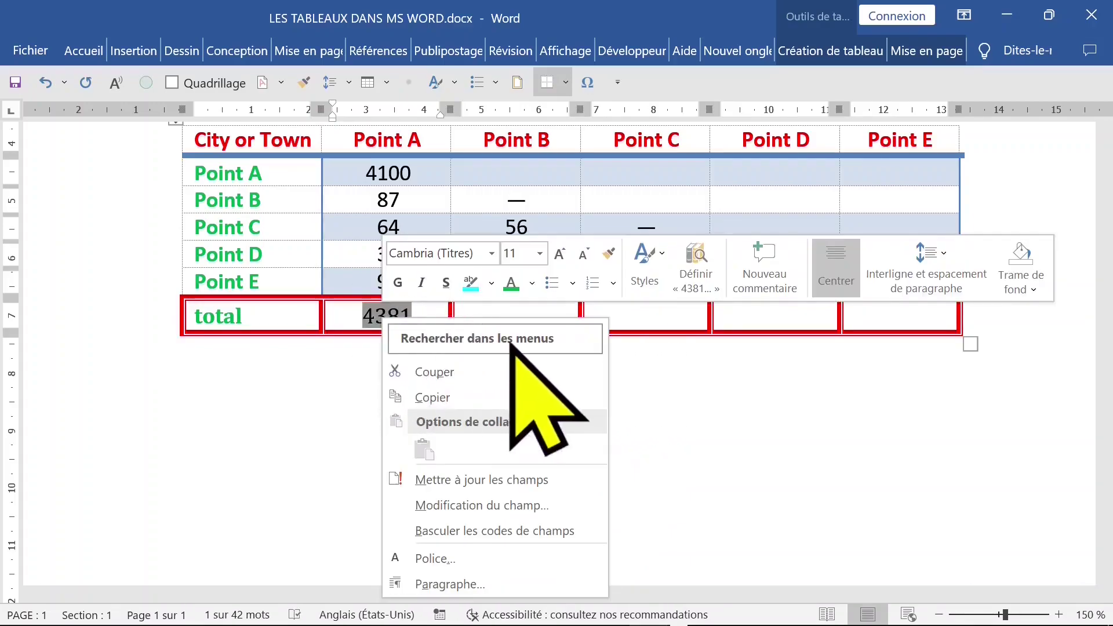
pyautogui.click(449, 399)
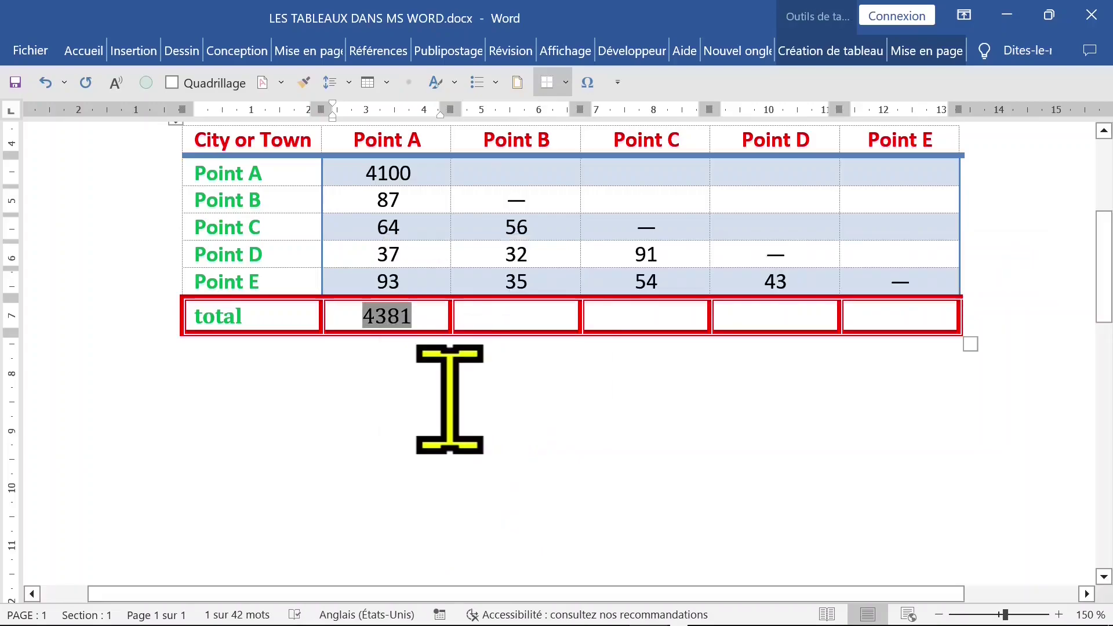
pyautogui.click(509, 316)
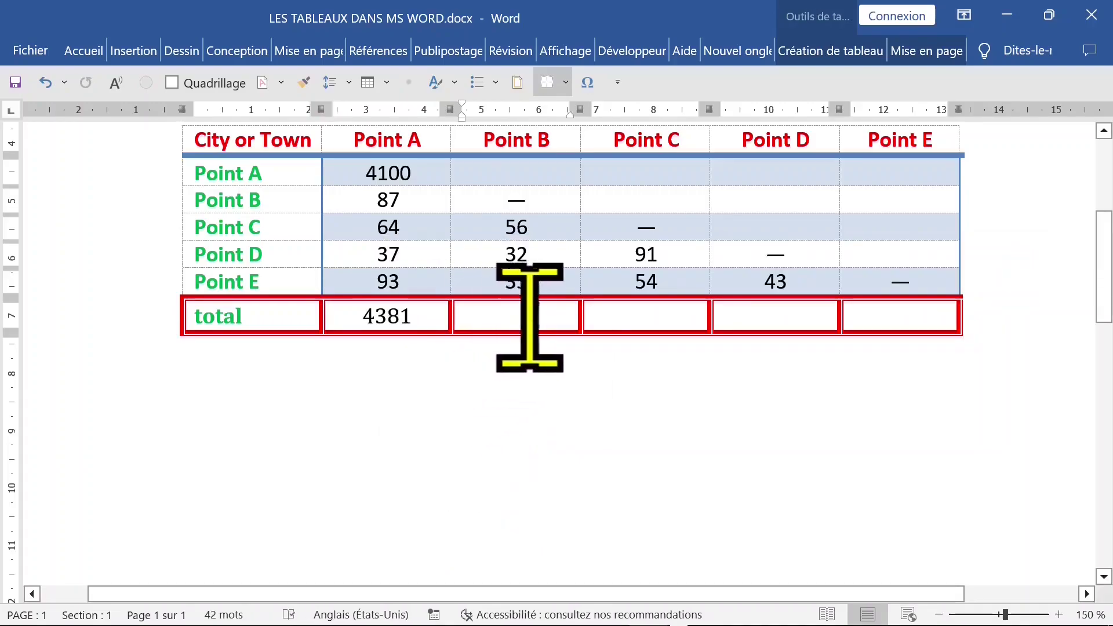
# Paste the copied sum field into the Point B–E total cells.
pyautogui.moveTo(510, 316); pyautogui.dragTo(893, 315)
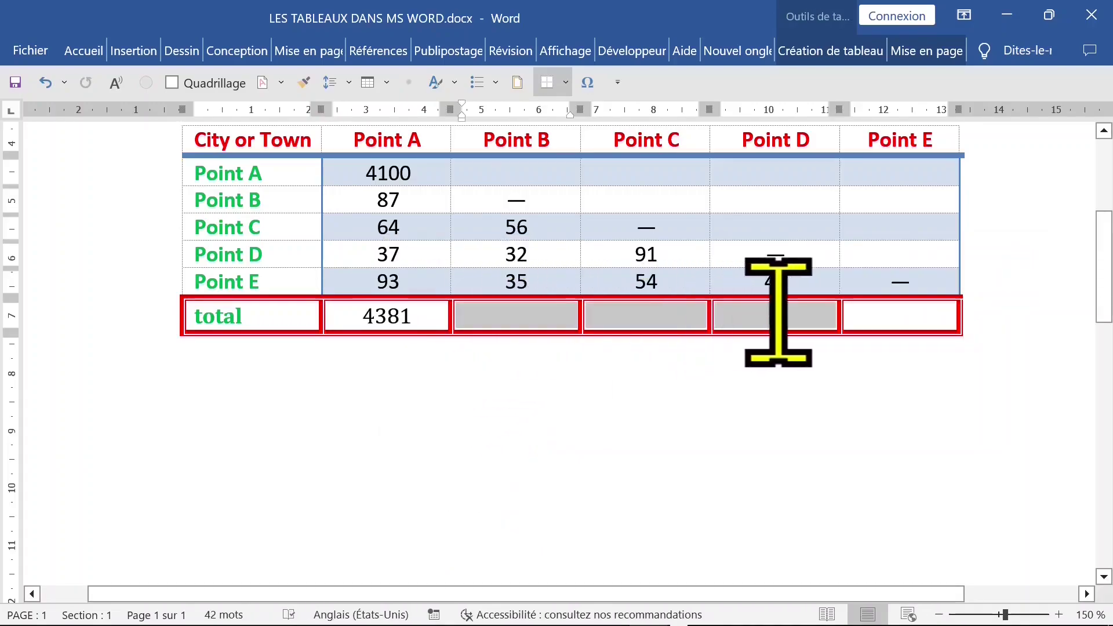
pyautogui.rightClick(893, 315)
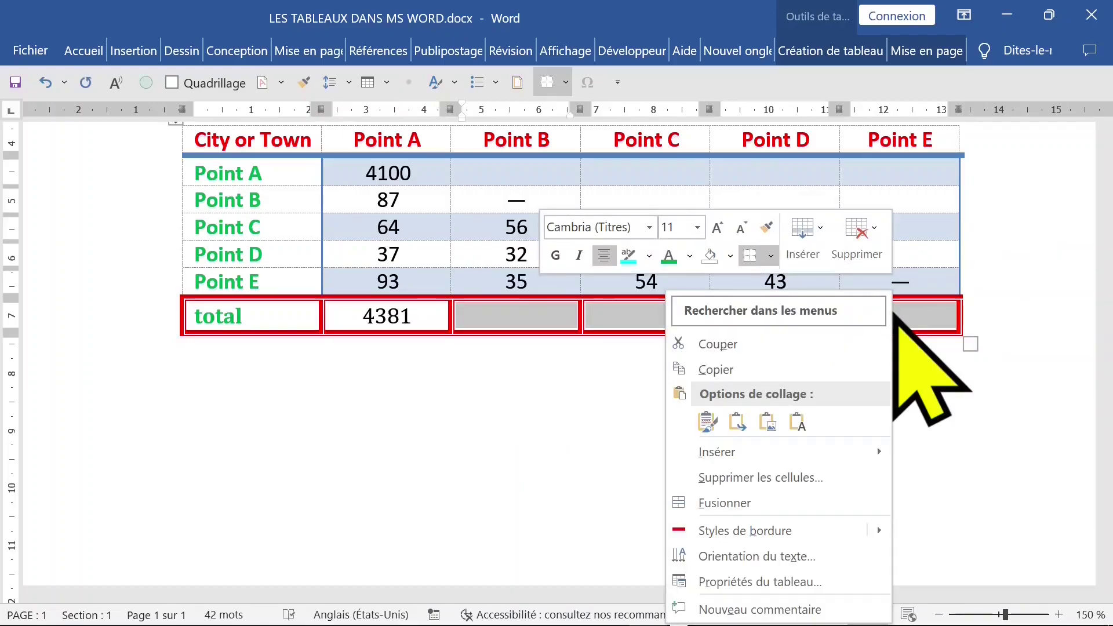
pyautogui.click(710, 422)
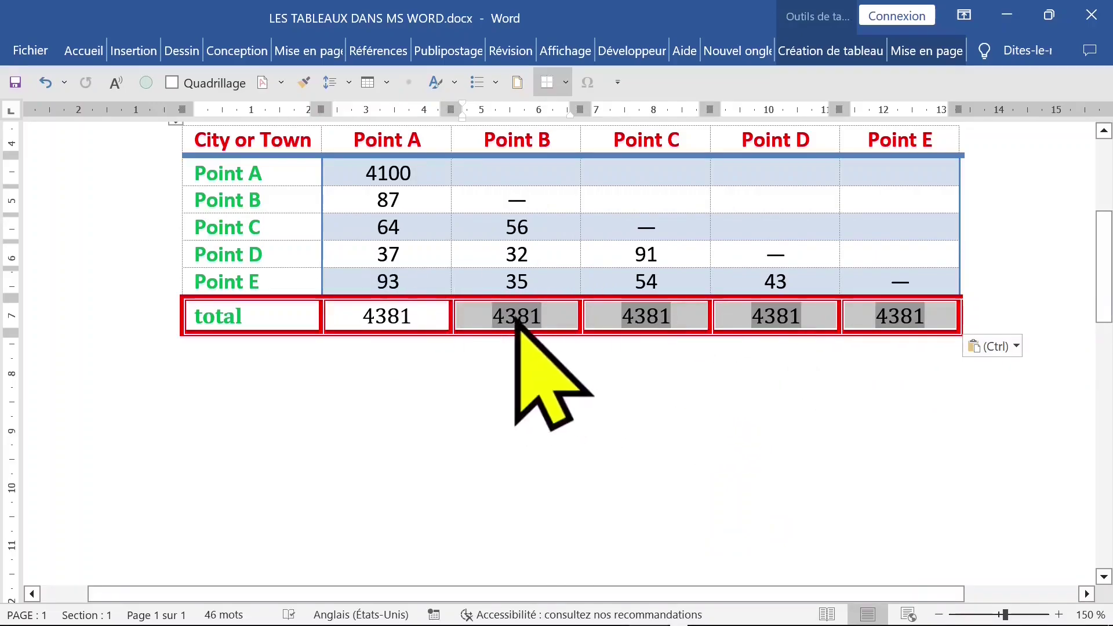
pyautogui.click(510, 354)
# Update each pasted total field so they read 123, 145, 43 and 0.
pyautogui.scroll(-1, 499, 336)
pyautogui.rightClick(512, 242)
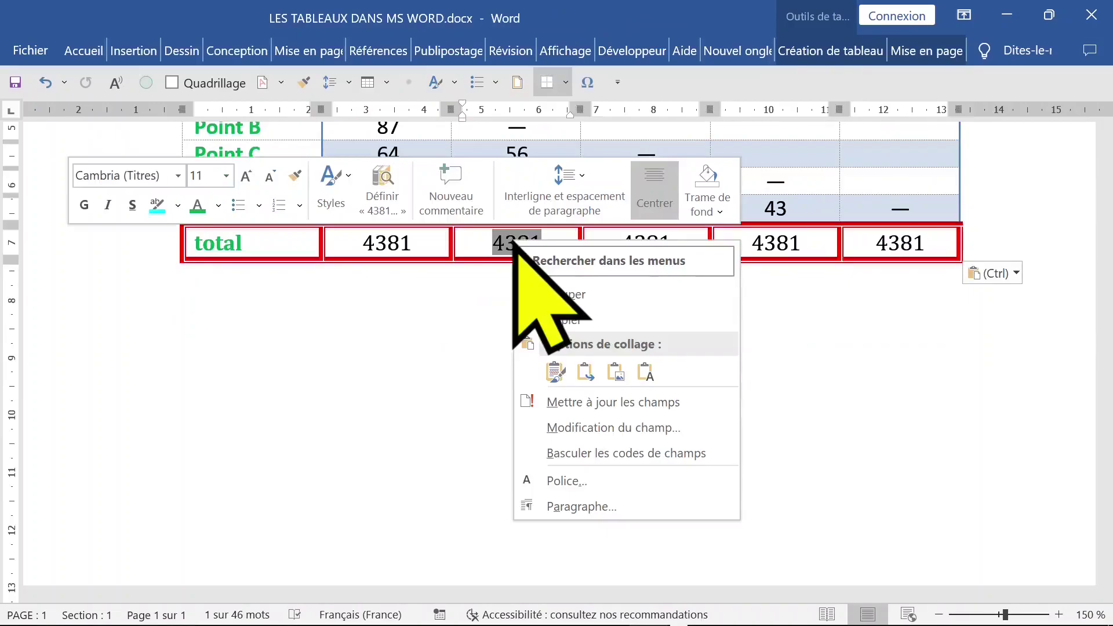
pyautogui.click(623, 402)
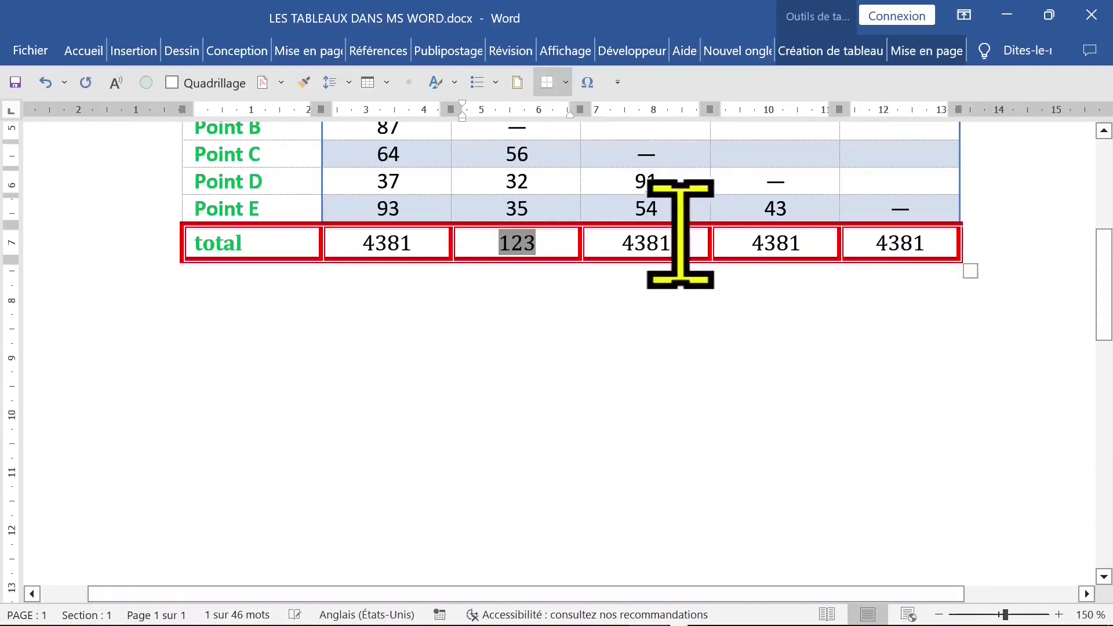
pyautogui.rightClick(642, 242)
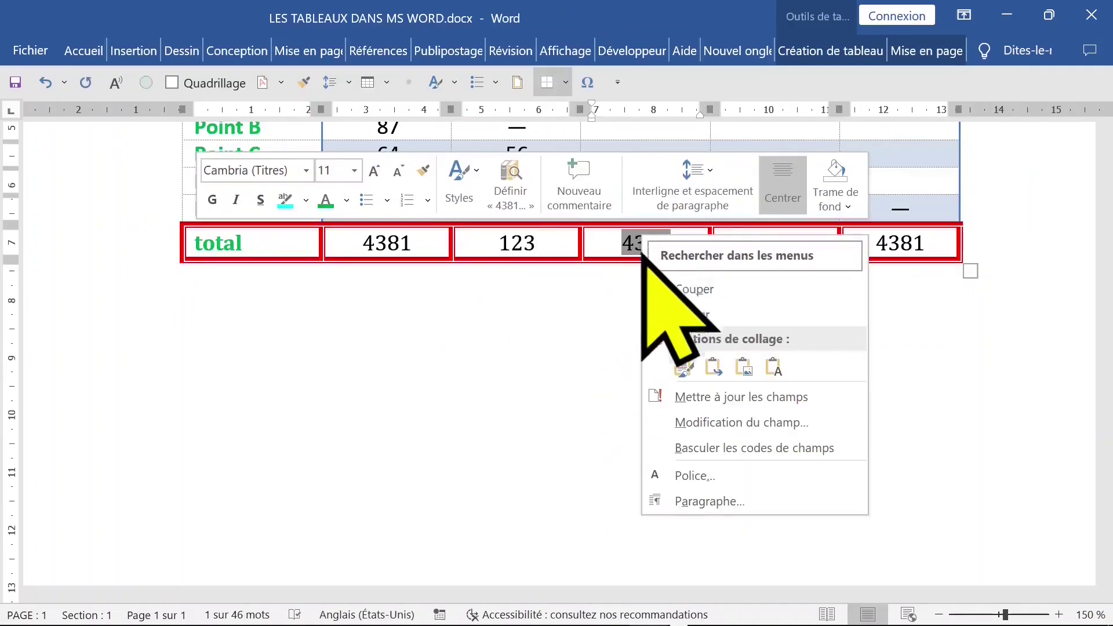
pyautogui.click(719, 400)
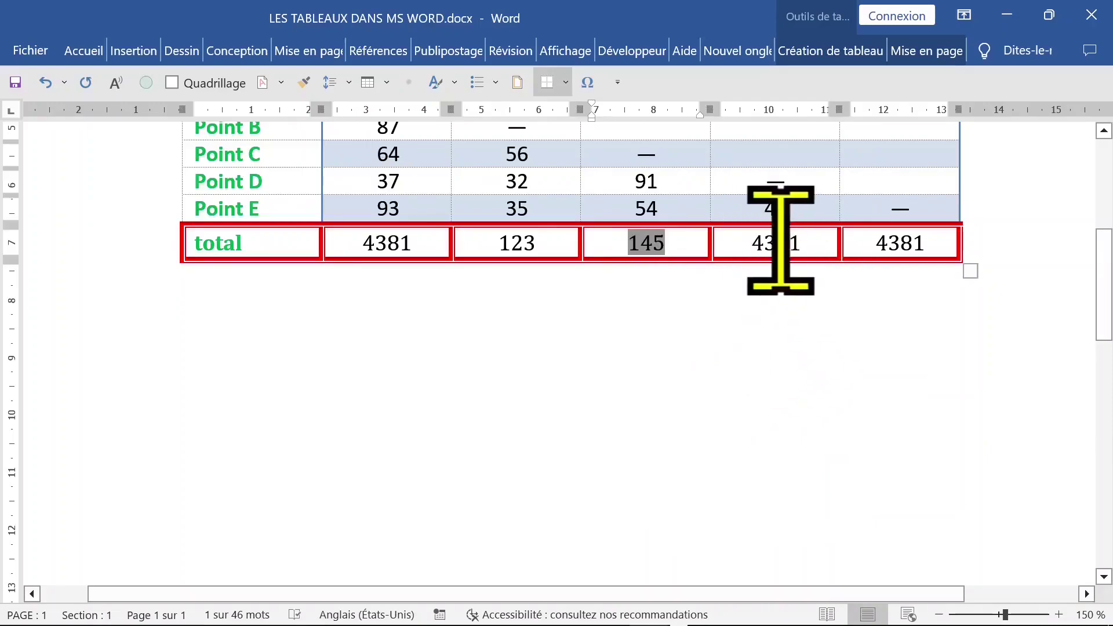
pyautogui.click(780, 246)
pyautogui.rightClick(781, 245)
pyautogui.click(864, 399)
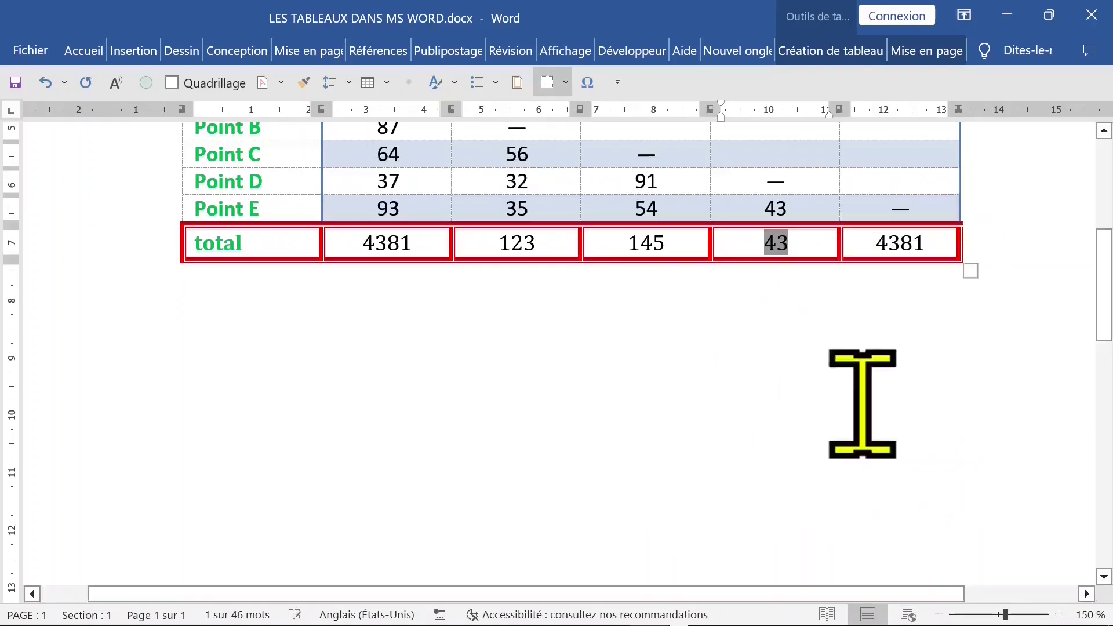
pyautogui.rightClick(902, 243)
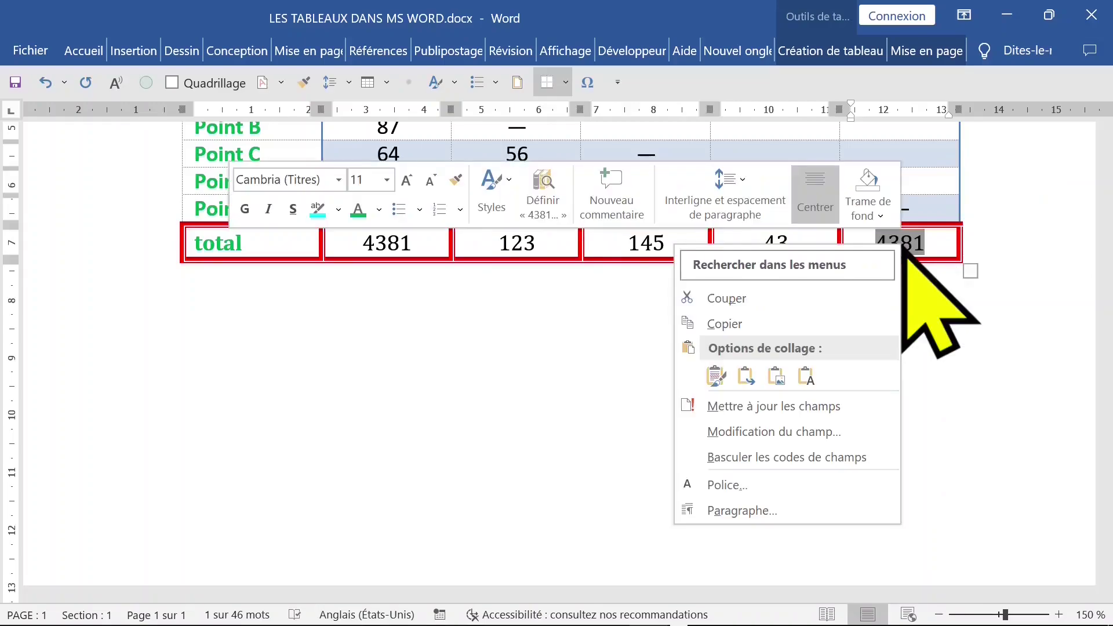
pyautogui.click(835, 406)
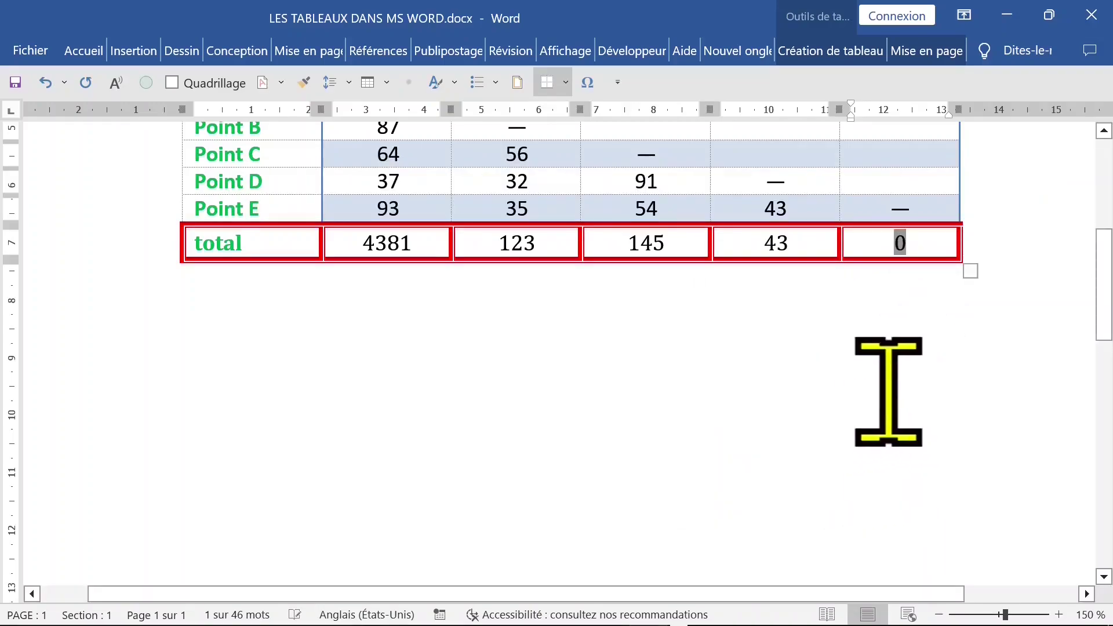
pyautogui.scroll(2, 888, 391)
pyautogui.scroll(2, 889, 392)
pyautogui.click(924, 246)
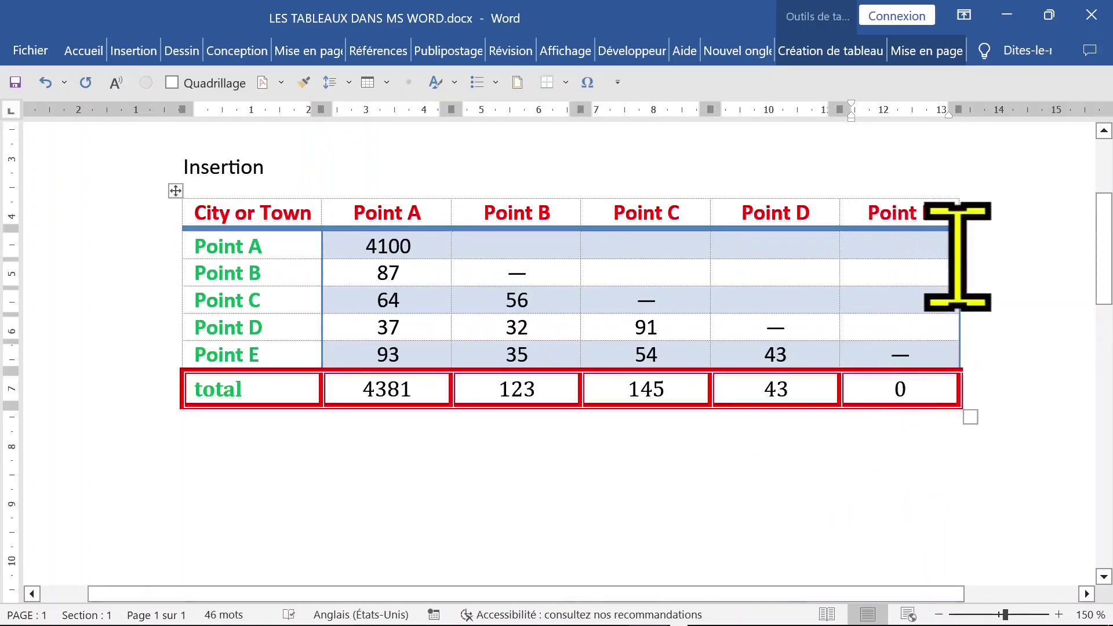
# Enter 100–400 in the Point E column and remove the dash before 541.
pyautogui.write('541')
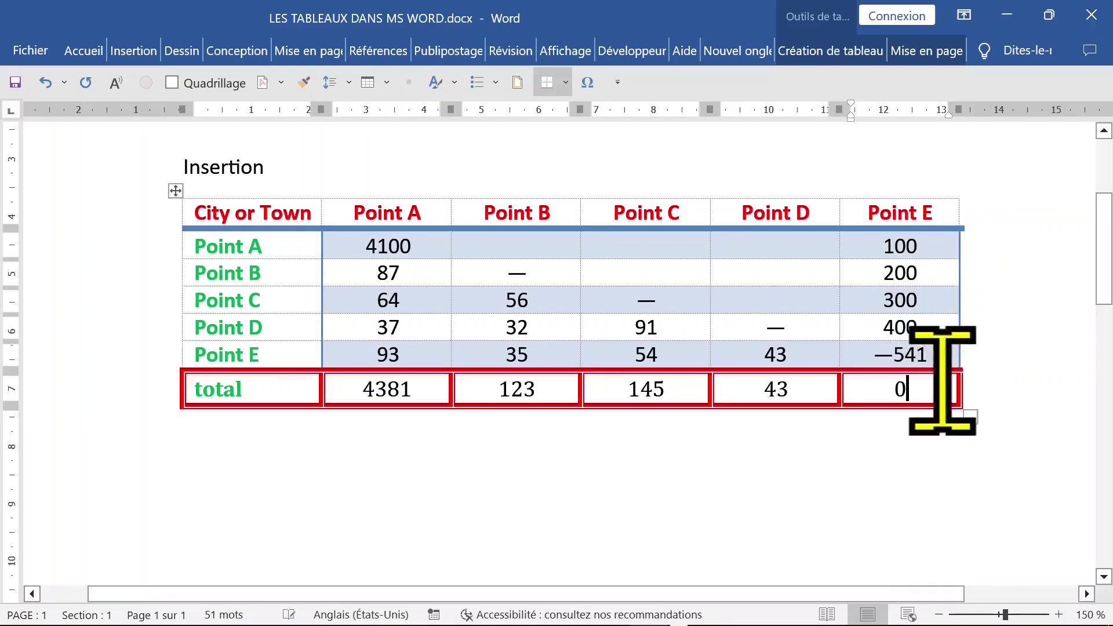
pyautogui.click(895, 355)
pyautogui.press('BackSpace')
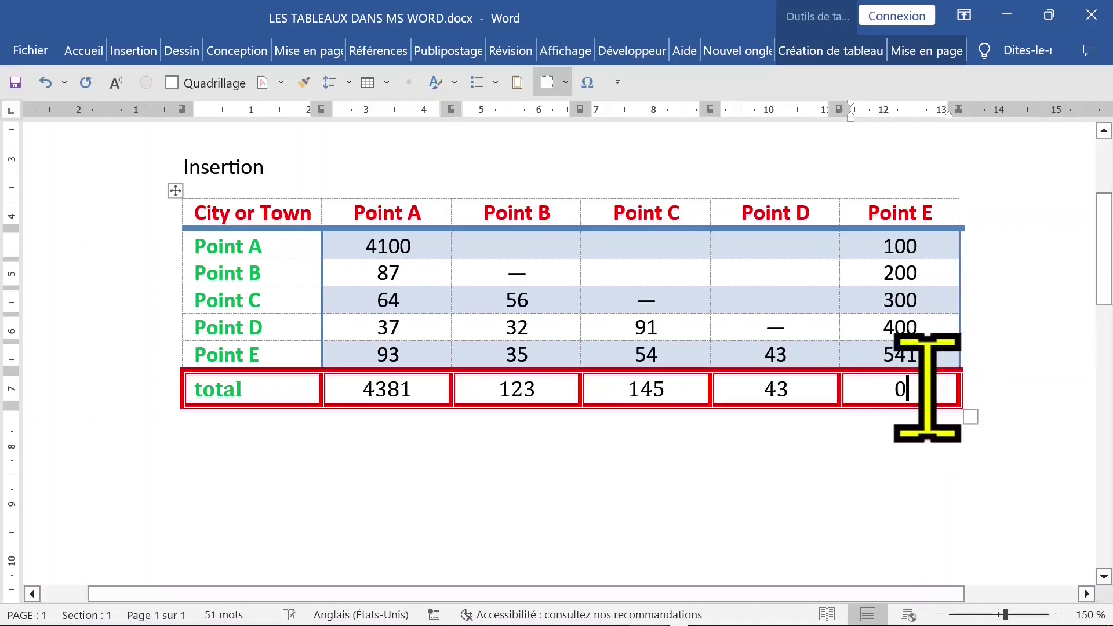
# Update the Point E total field so it reads 1541.
pyautogui.rightClick(946, 390)
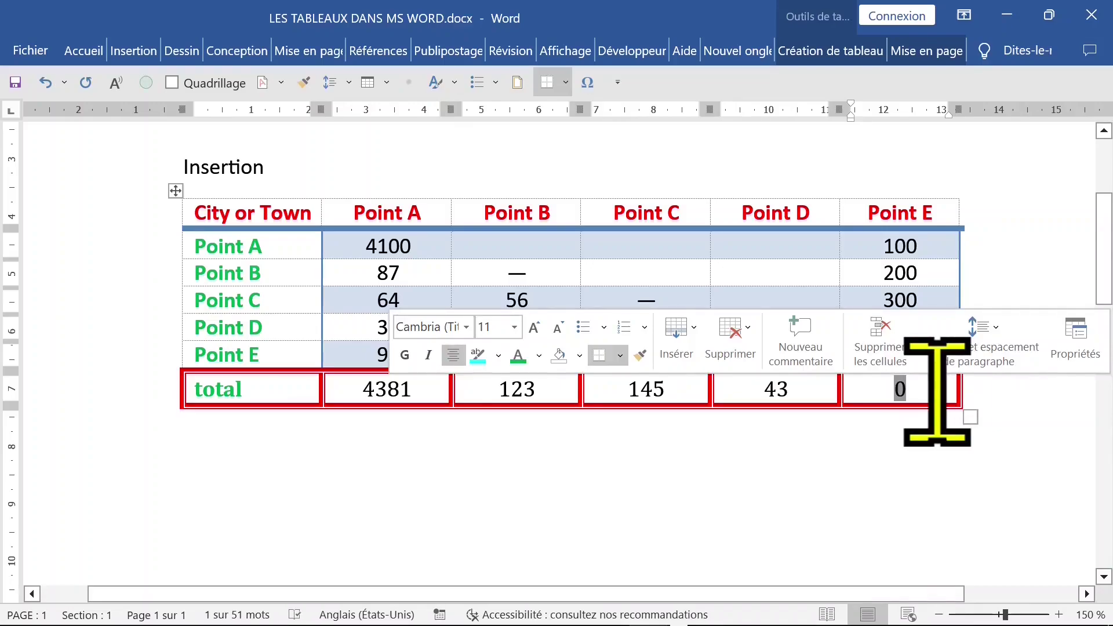
pyautogui.rightClick(903, 391)
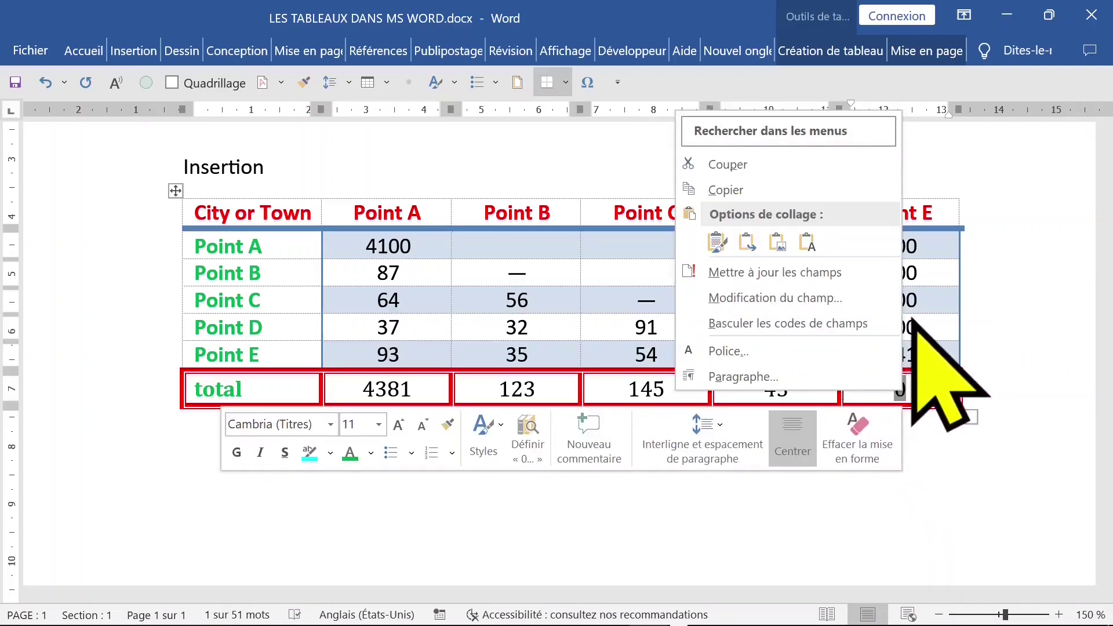
pyautogui.click(835, 273)
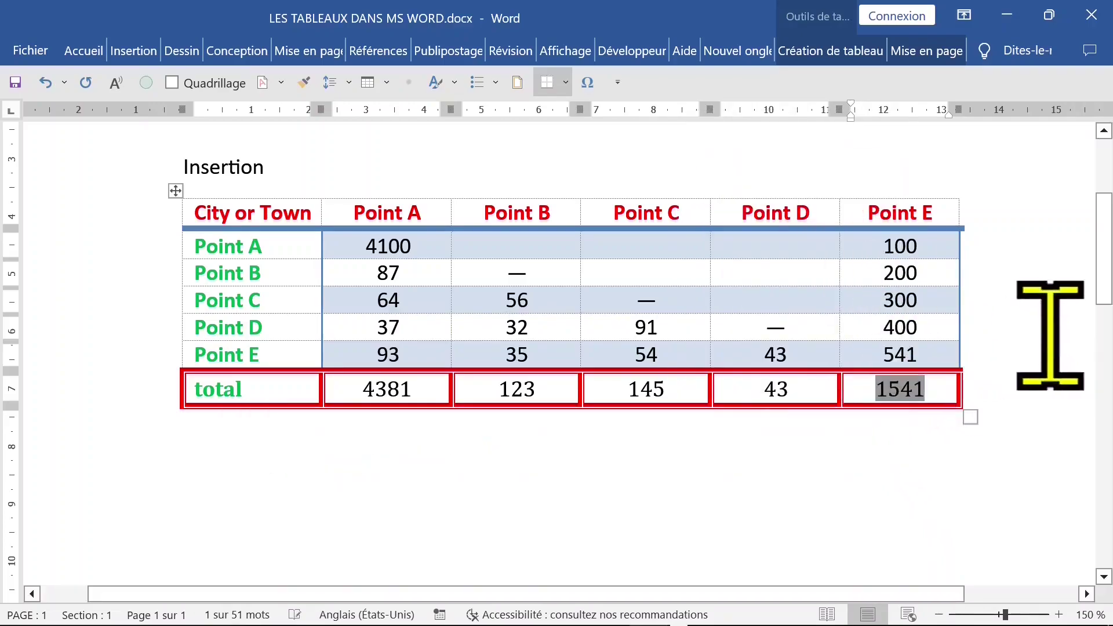
pyautogui.click(795, 353)
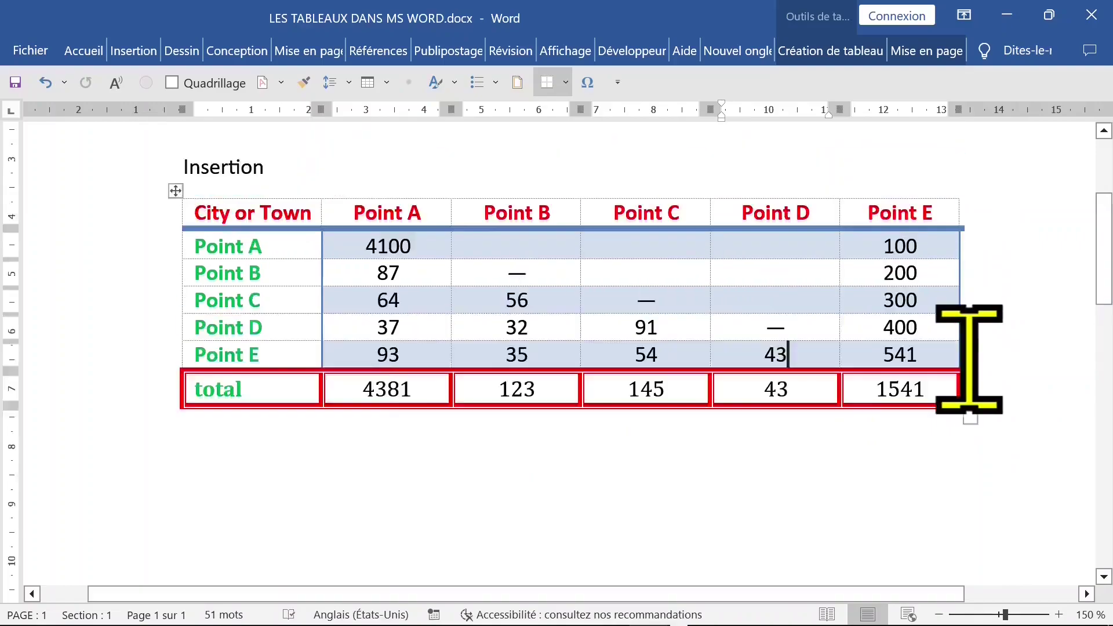
pyautogui.scroll(2, 982, 371)
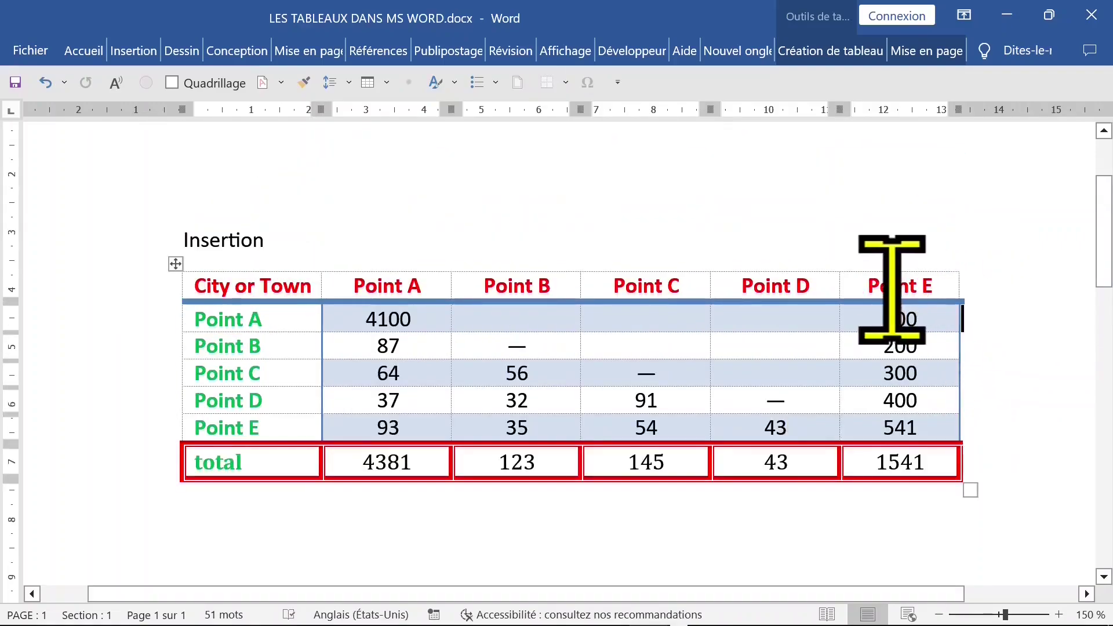
# Insert a new empty column to the right of the Point E column.
pyautogui.moveTo(896, 272); pyautogui.dragTo(882, 484)
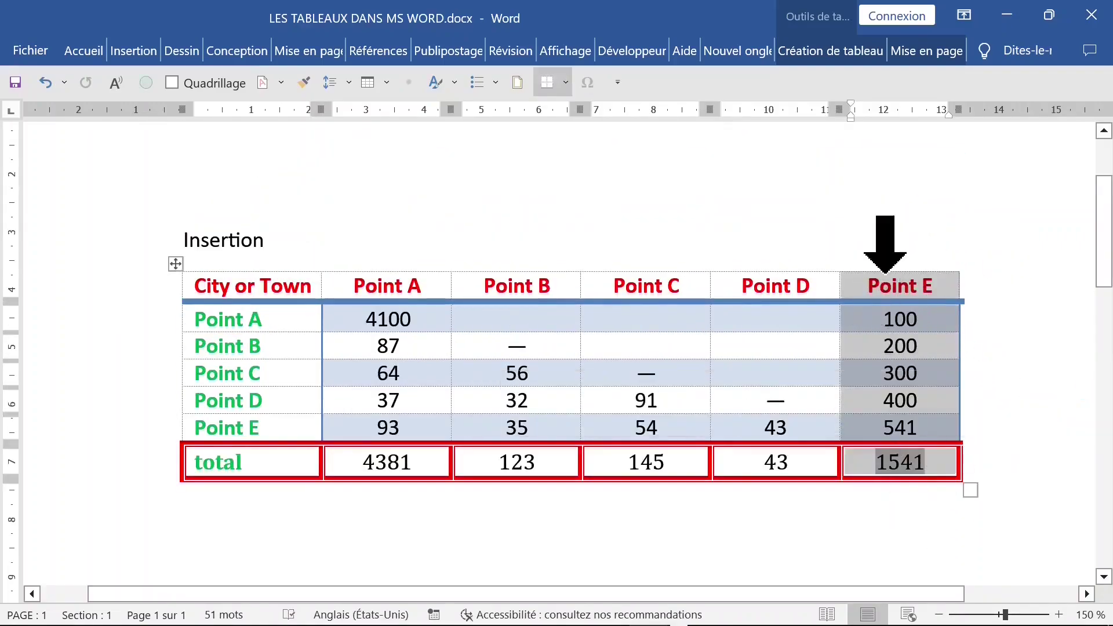
pyautogui.rightClick(885, 272)
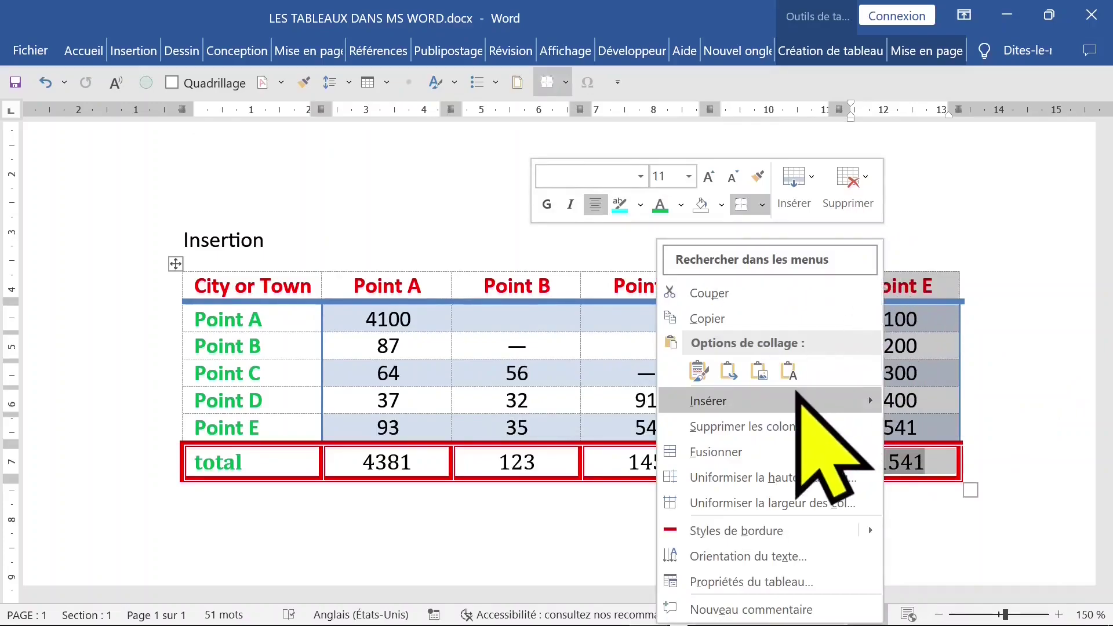
pyautogui.moveTo(708, 401)
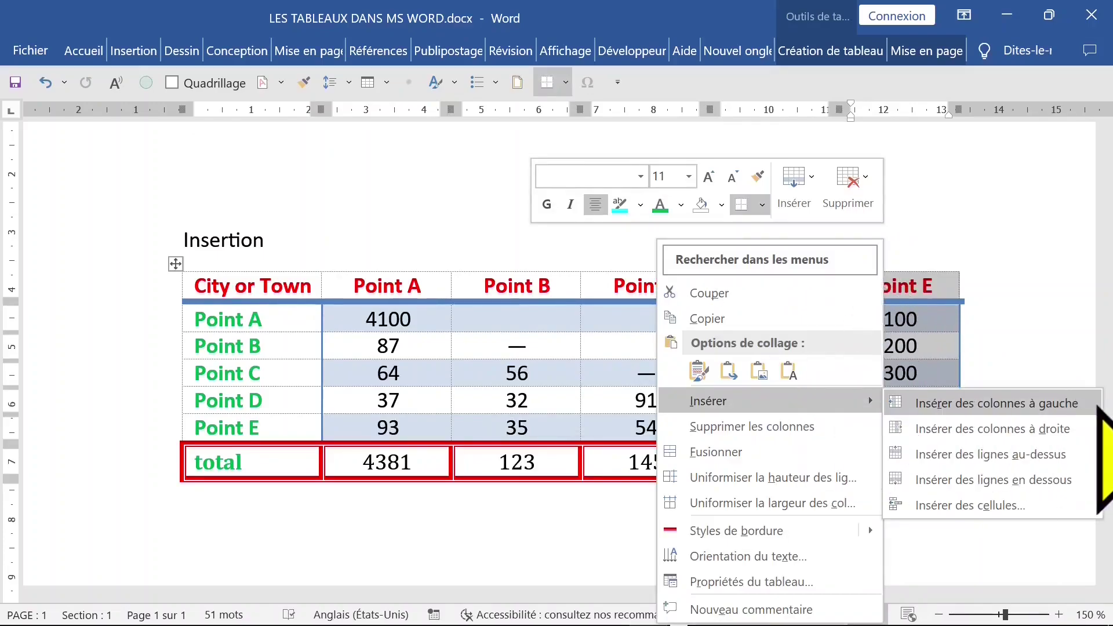
pyautogui.click(1012, 429)
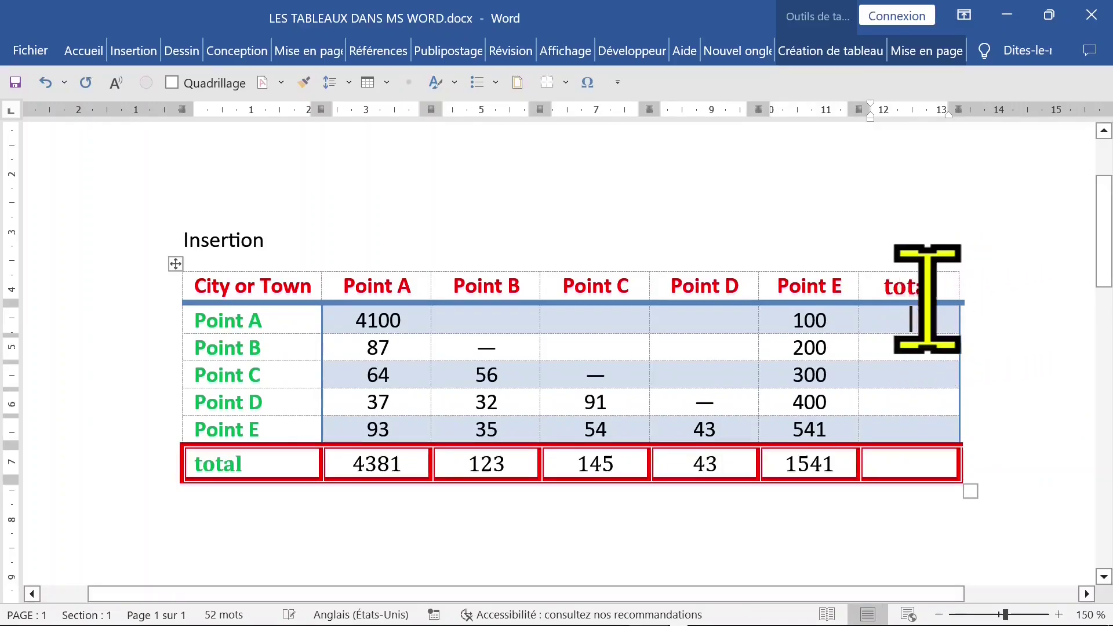
pyautogui.moveTo(909, 302); pyautogui.dragTo(916, 453)
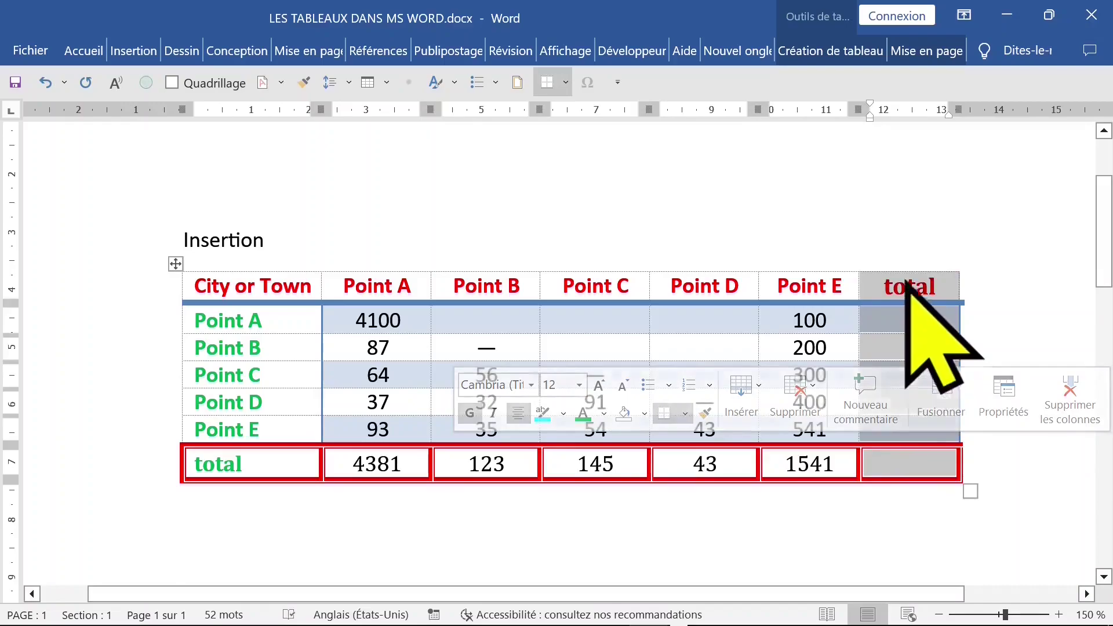
# Frame the total column's cells with heavy double-line 3 pt dark navy borders.
pyautogui.click(835, 52)
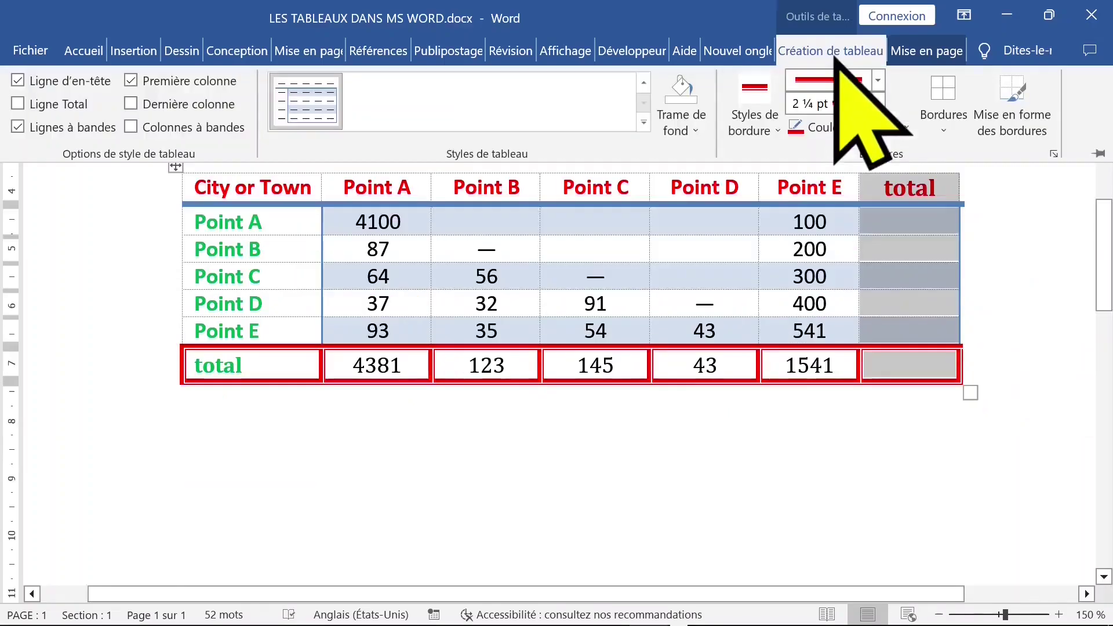
pyautogui.click(878, 81)
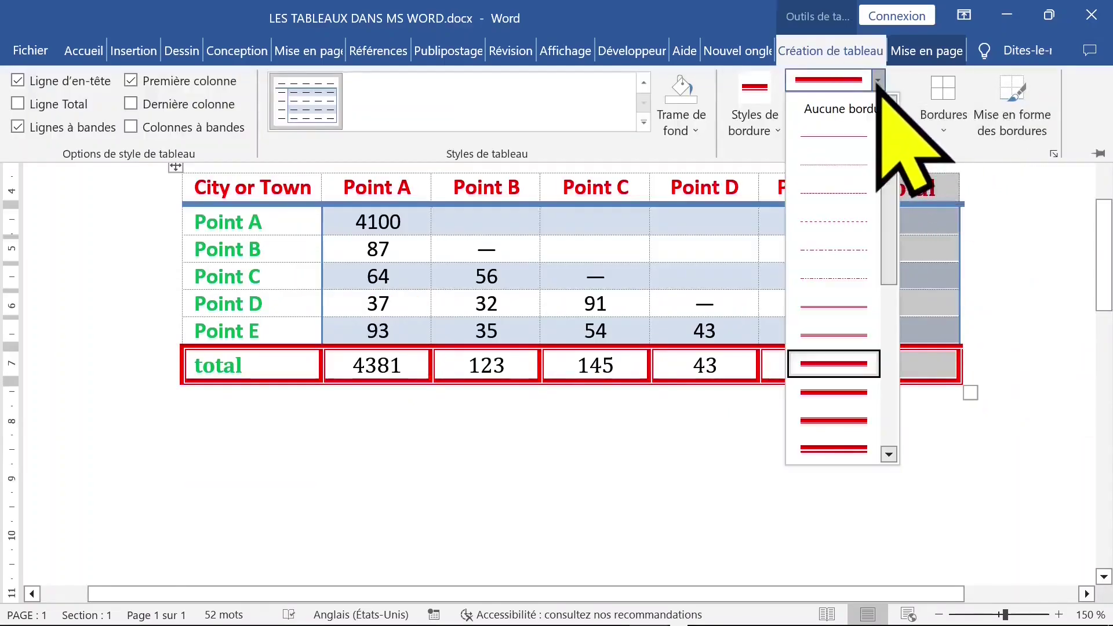
pyautogui.click(858, 392)
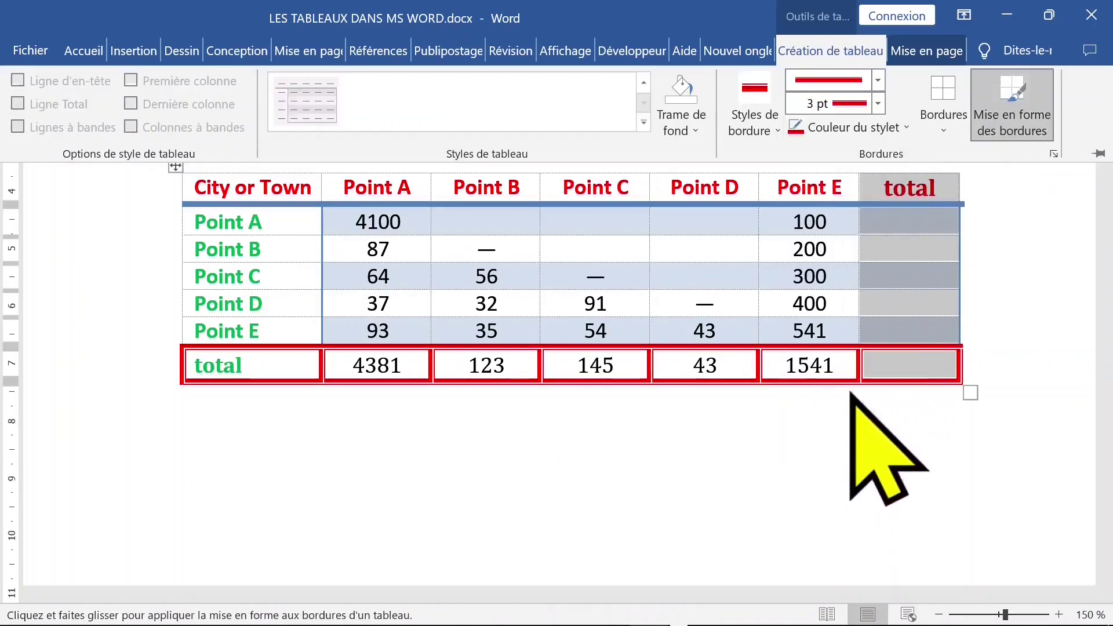
pyautogui.click(905, 128)
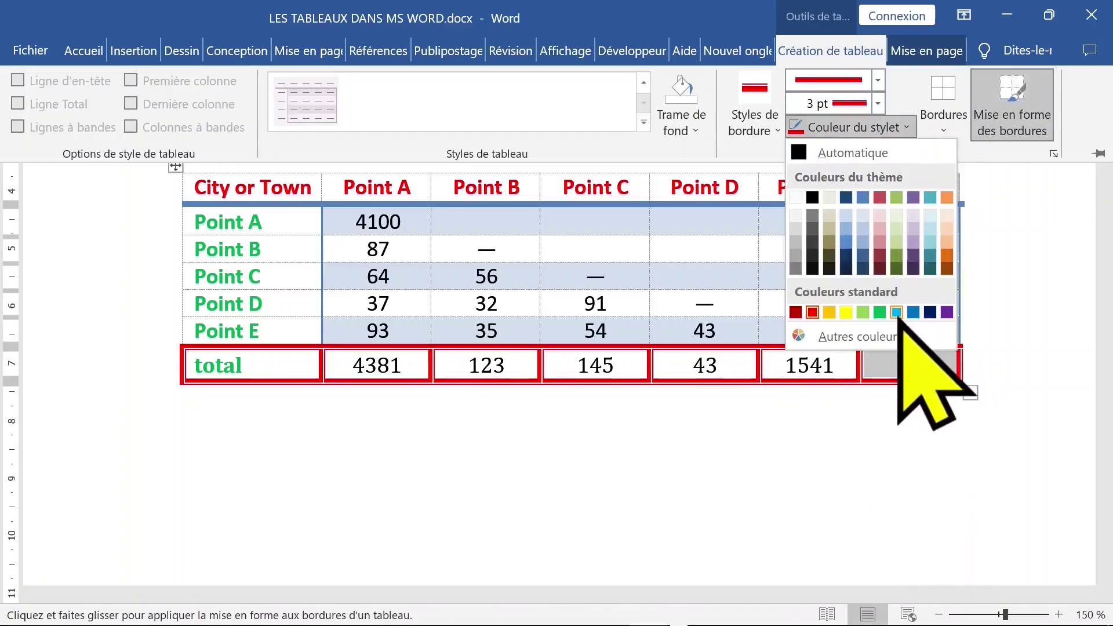
pyautogui.click(930, 313)
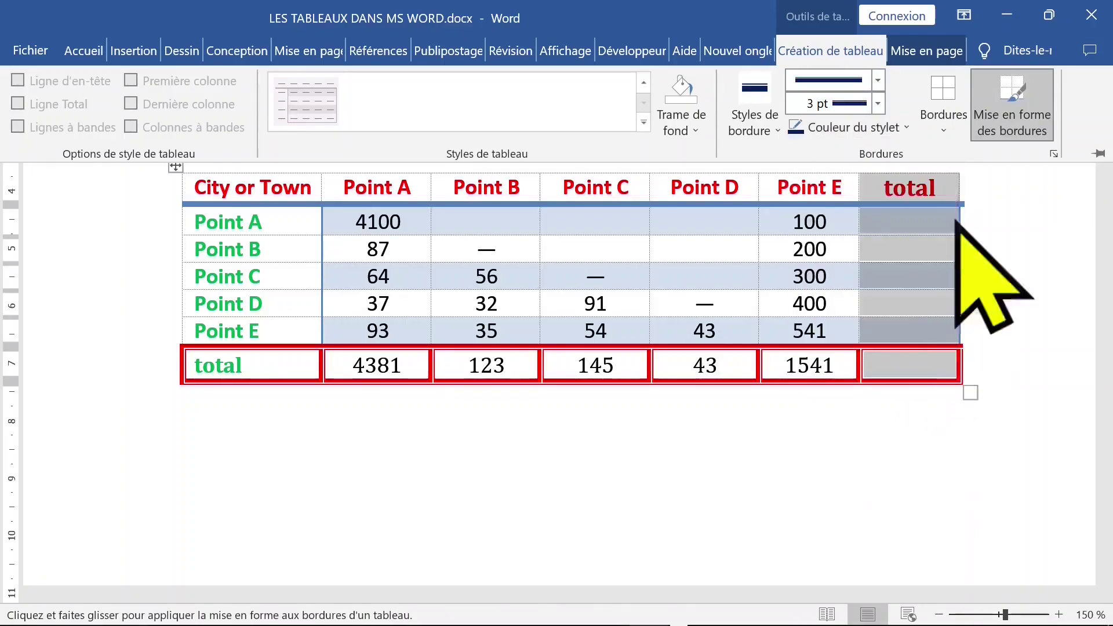
pyautogui.click(947, 122)
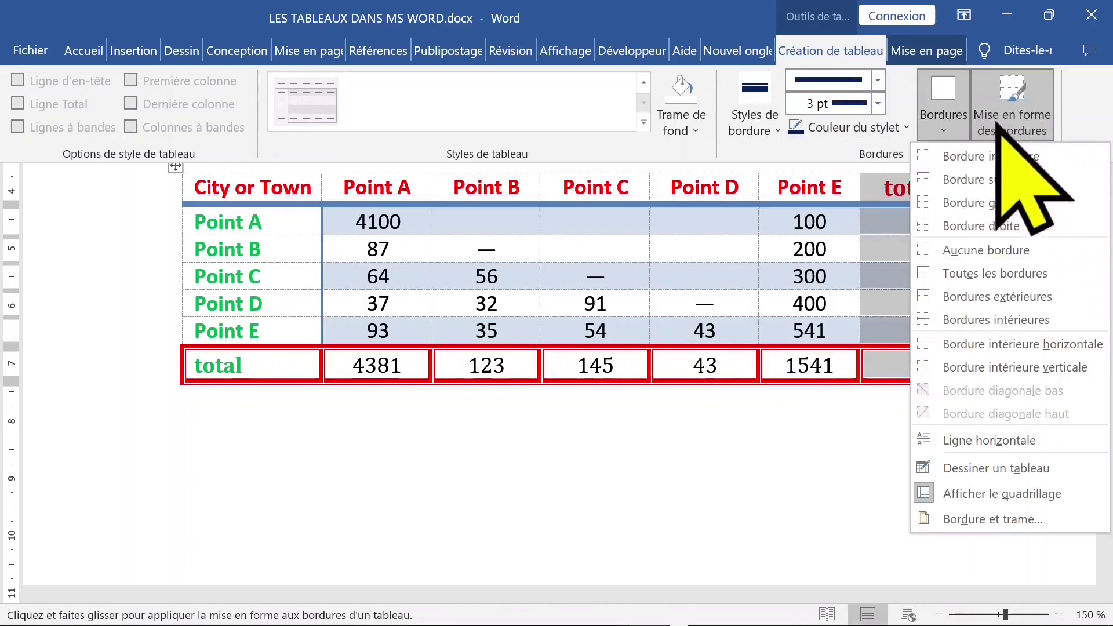
pyautogui.click(979, 276)
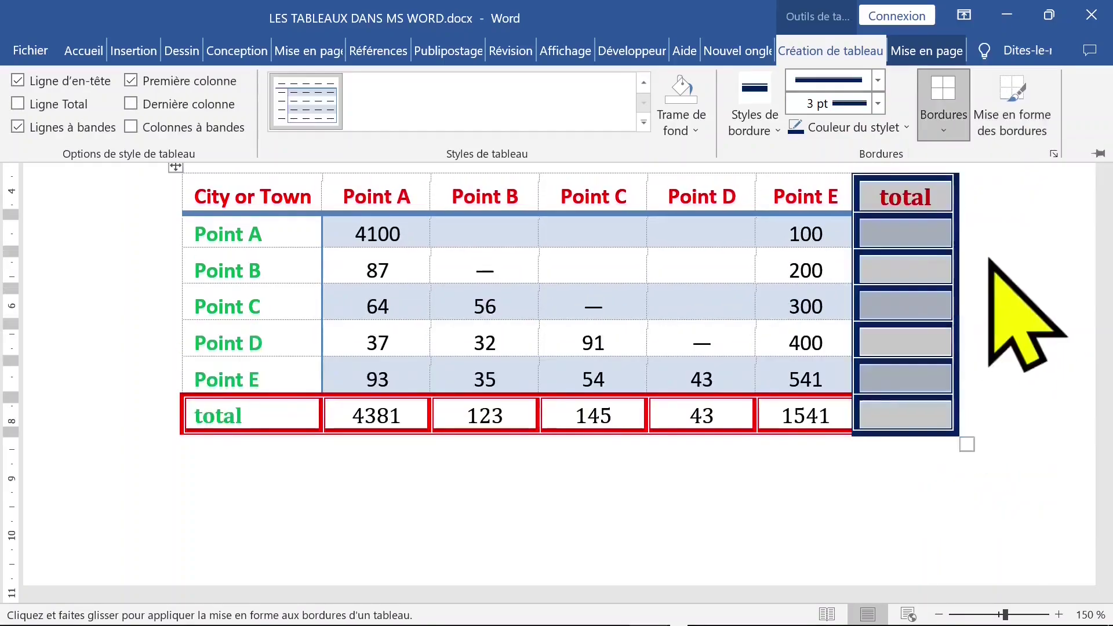
# Open the Formula dialog for Point A's total cell, which proposes =SUM(LEFT).
pyautogui.click(924, 272)
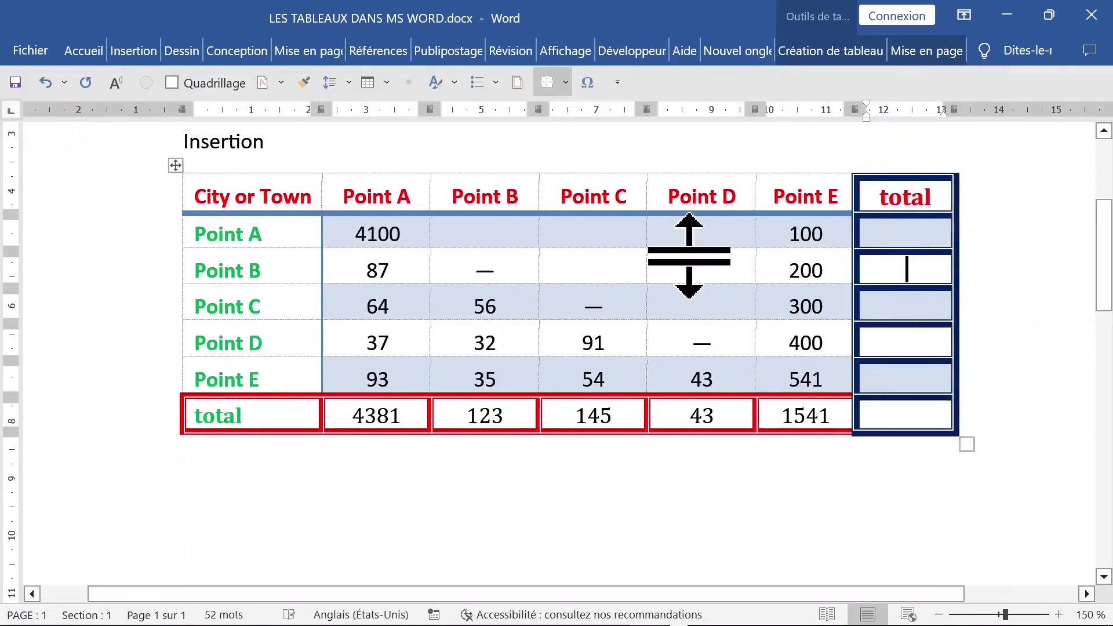
pyautogui.moveTo(374, 235); pyautogui.dragTo(806, 234)
pyautogui.click(896, 229)
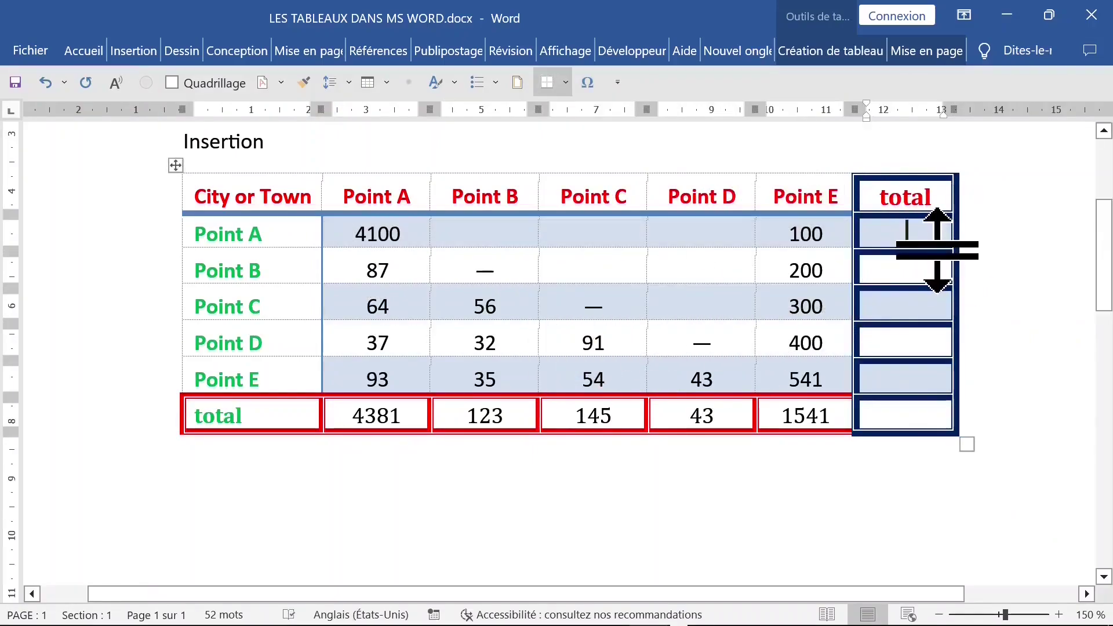
pyautogui.click(926, 51)
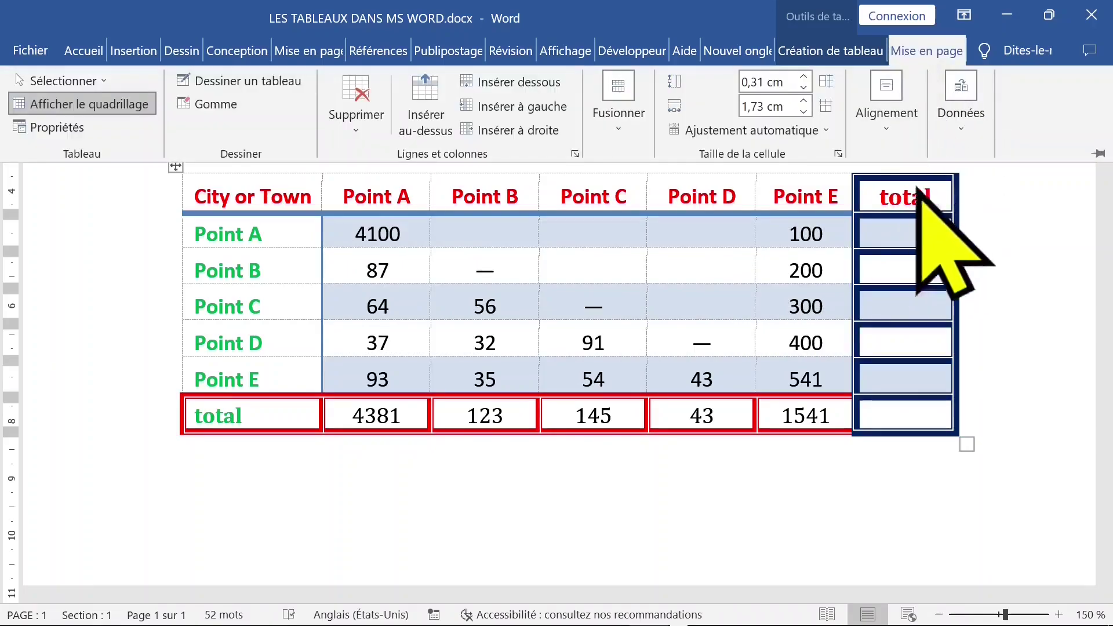
pyautogui.click(961, 96)
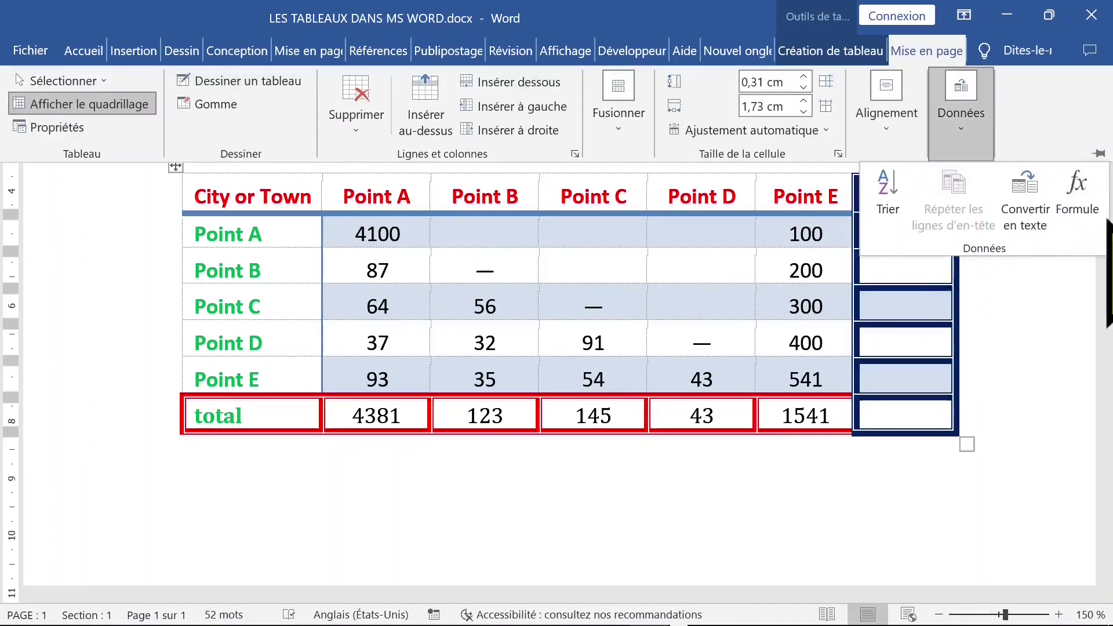
pyautogui.click(1089, 195)
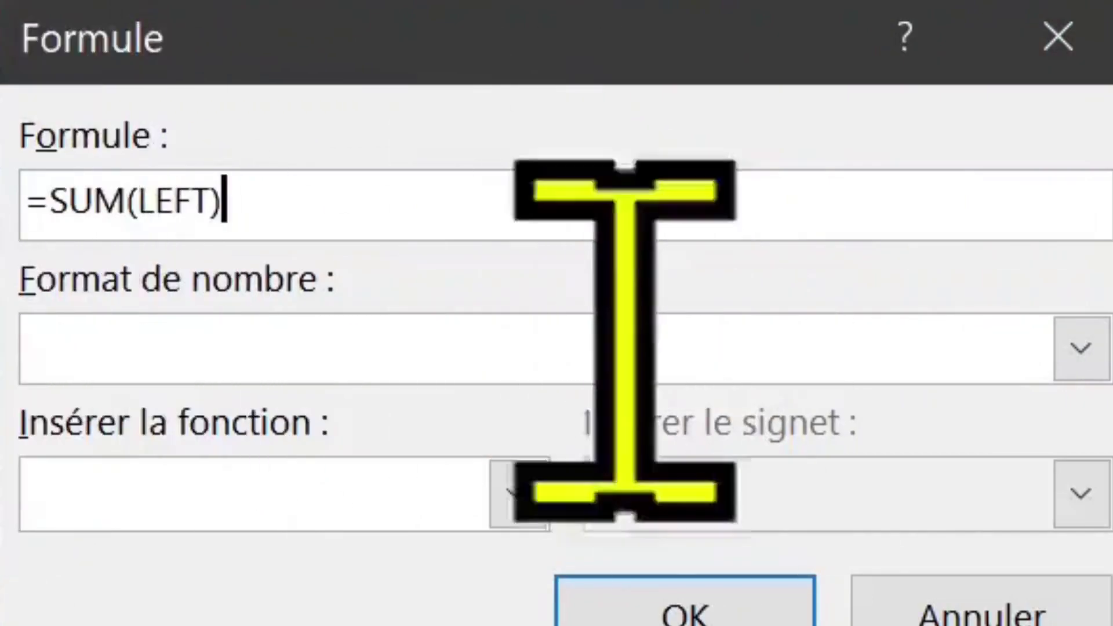
# Put 0 in Point A's empty Point C and D cells and change Point E to 200.
pyautogui.press('Return')
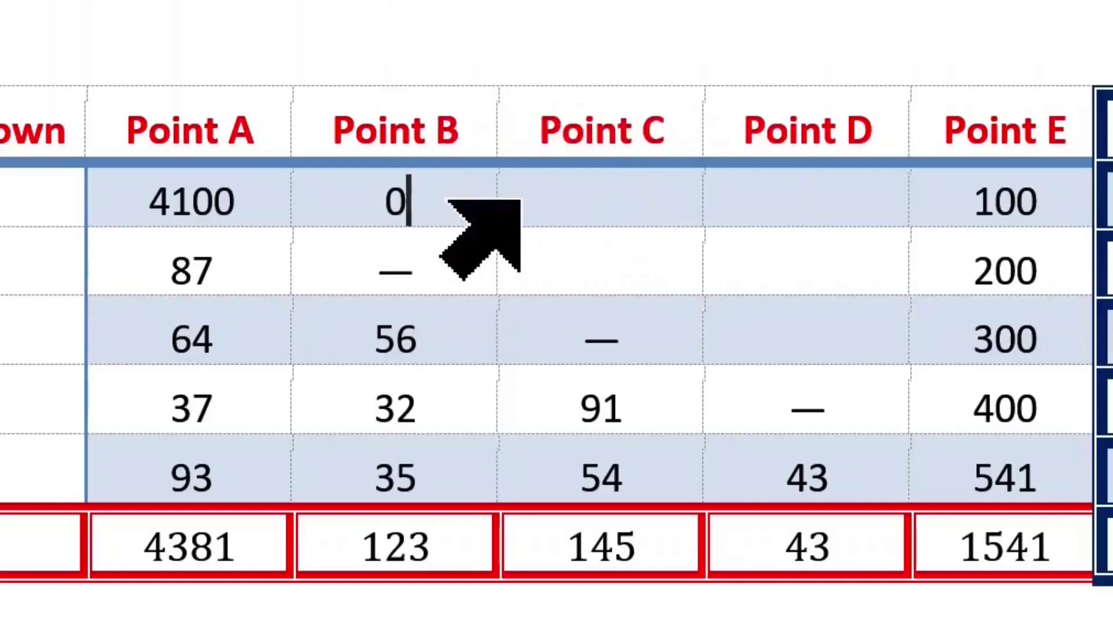
pyautogui.click(520, 200)
pyautogui.press('F4')
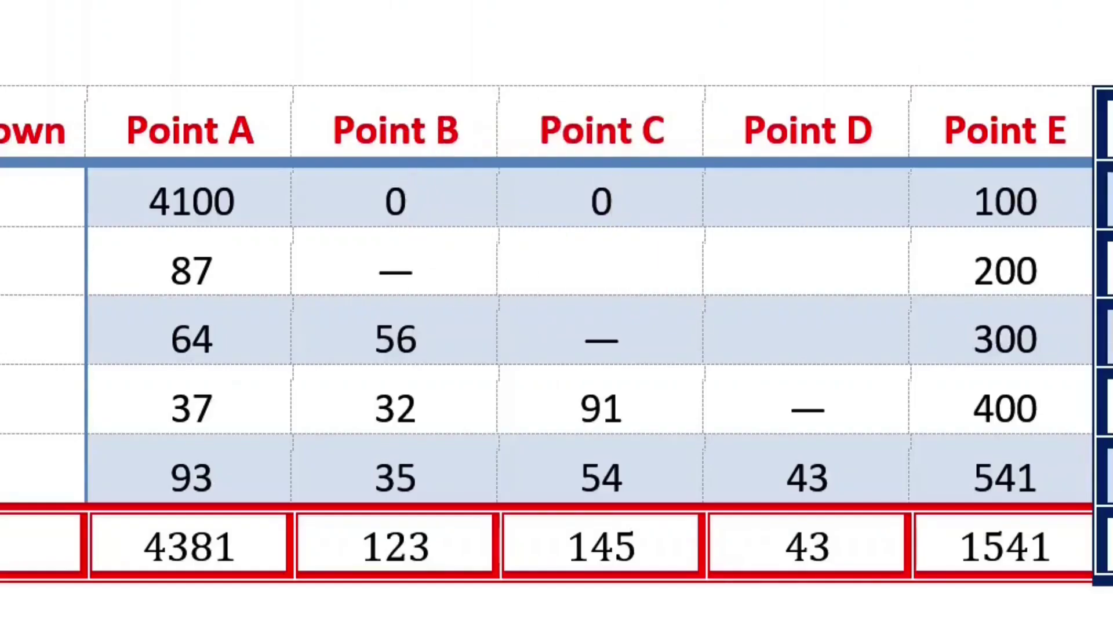
pyautogui.write('200')
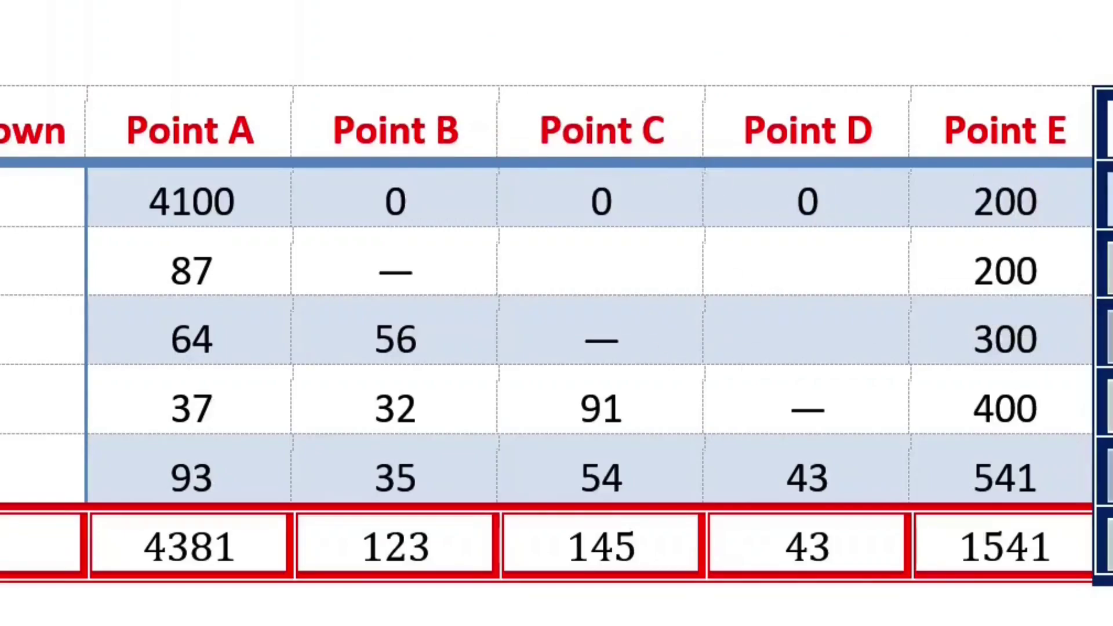
# Insert the =SUM(LEFT) formula in Point A's total cell, giving 4300.
pyautogui.click(905, 237)
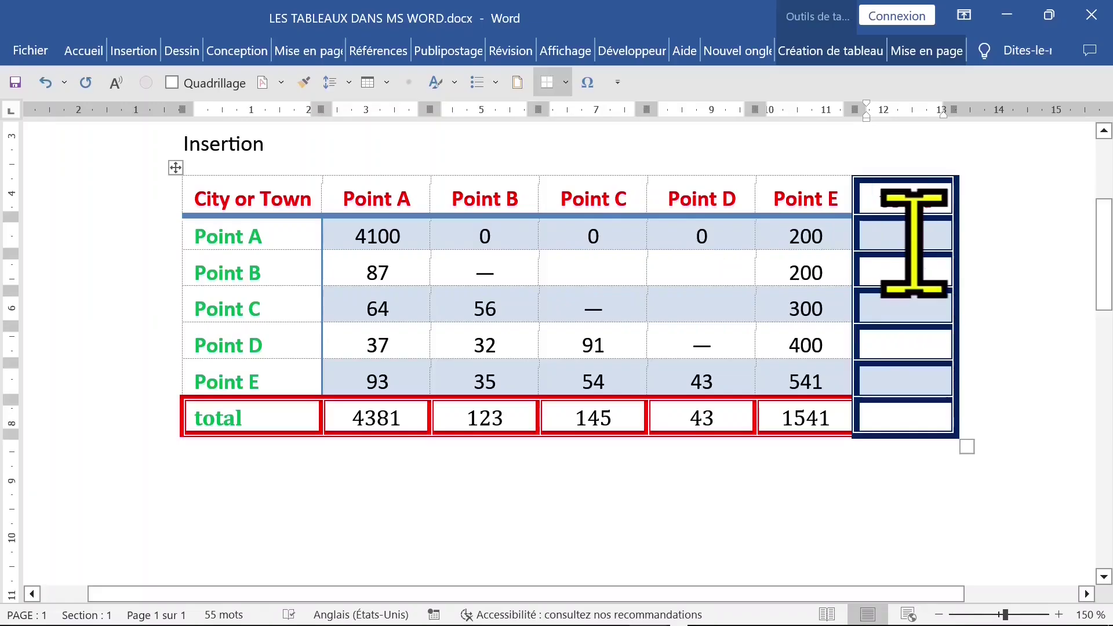
pyautogui.write('total')
pyautogui.moveTo(368, 234); pyautogui.dragTo(803, 240)
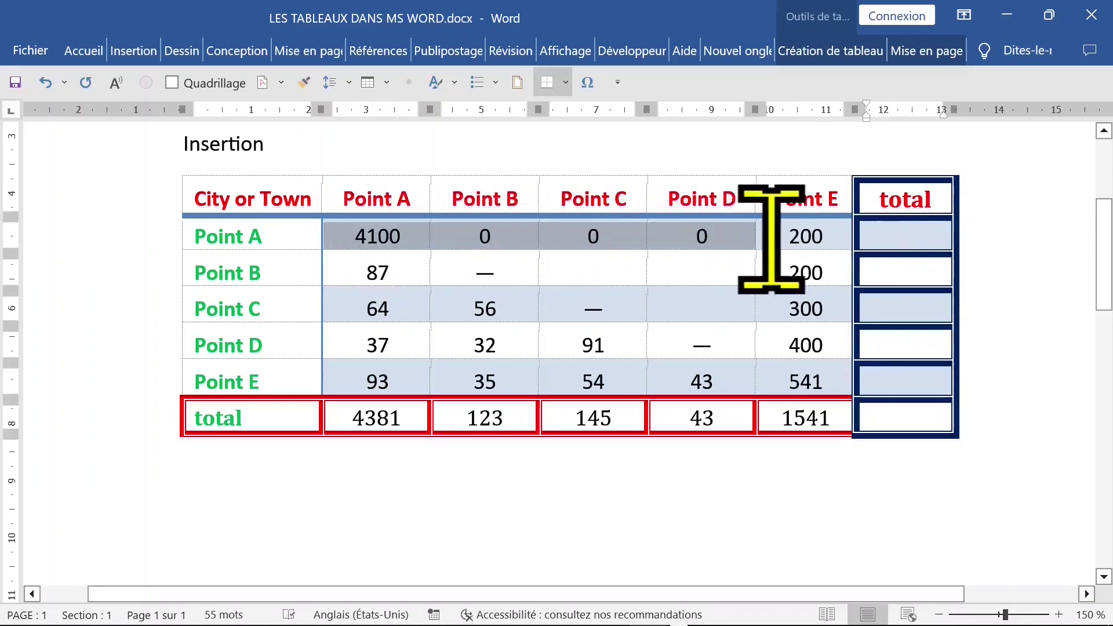
pyautogui.click(893, 235)
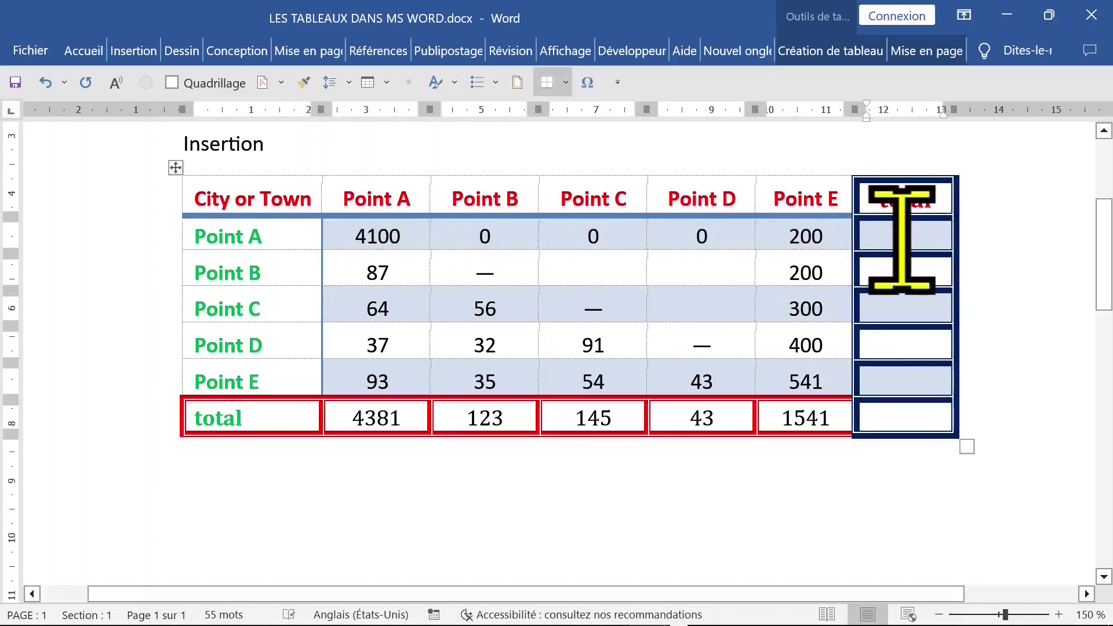
pyautogui.click(943, 58)
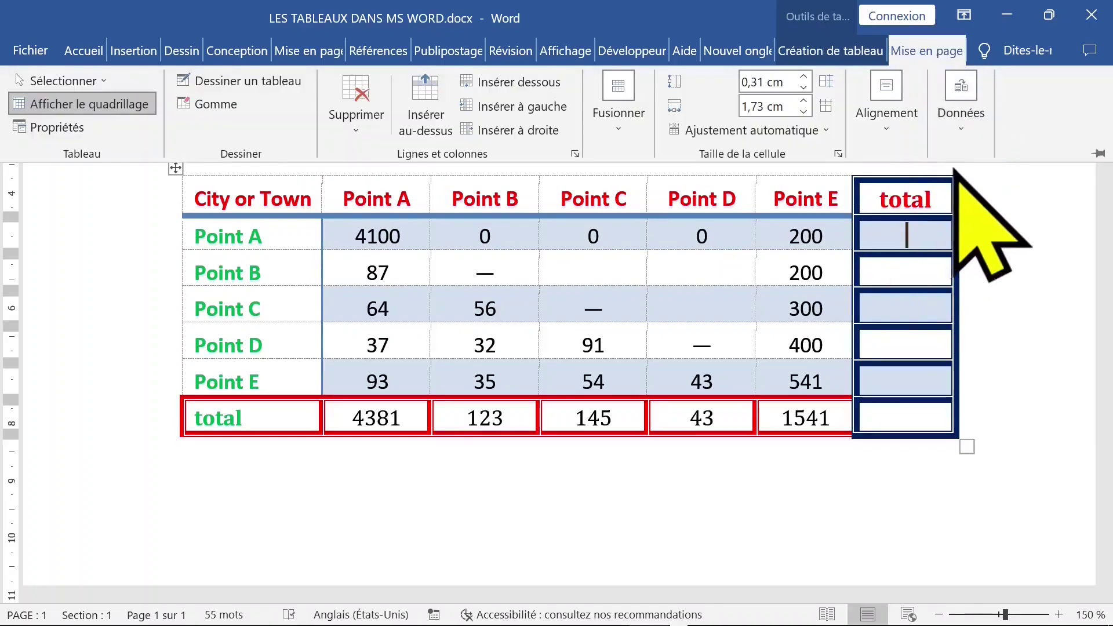
pyautogui.click(954, 116)
pyautogui.click(1076, 200)
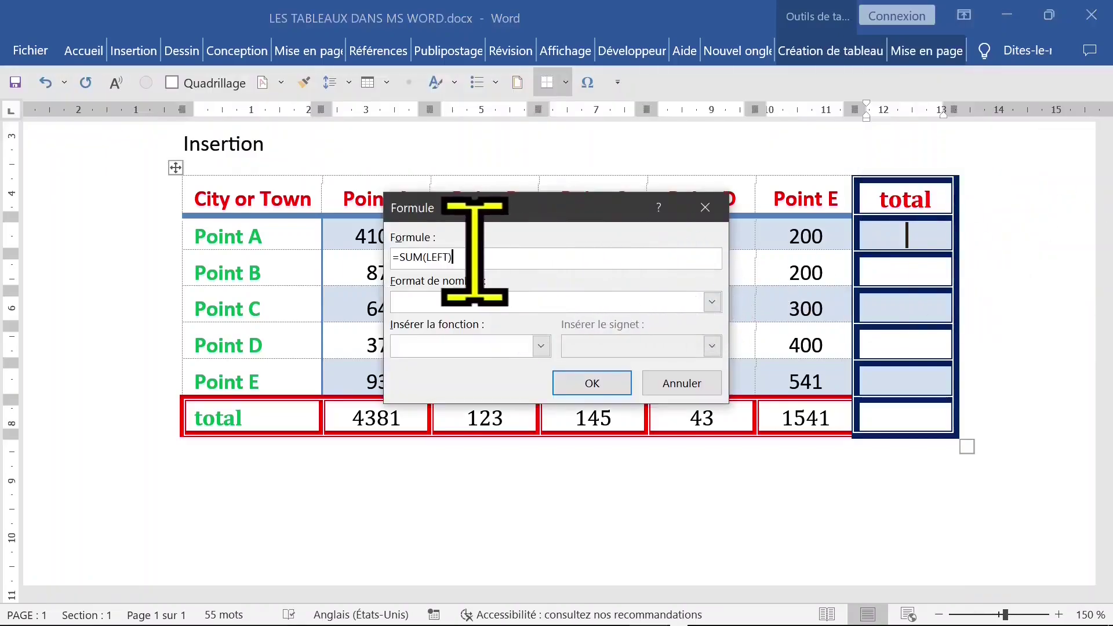
pyautogui.click(600, 380)
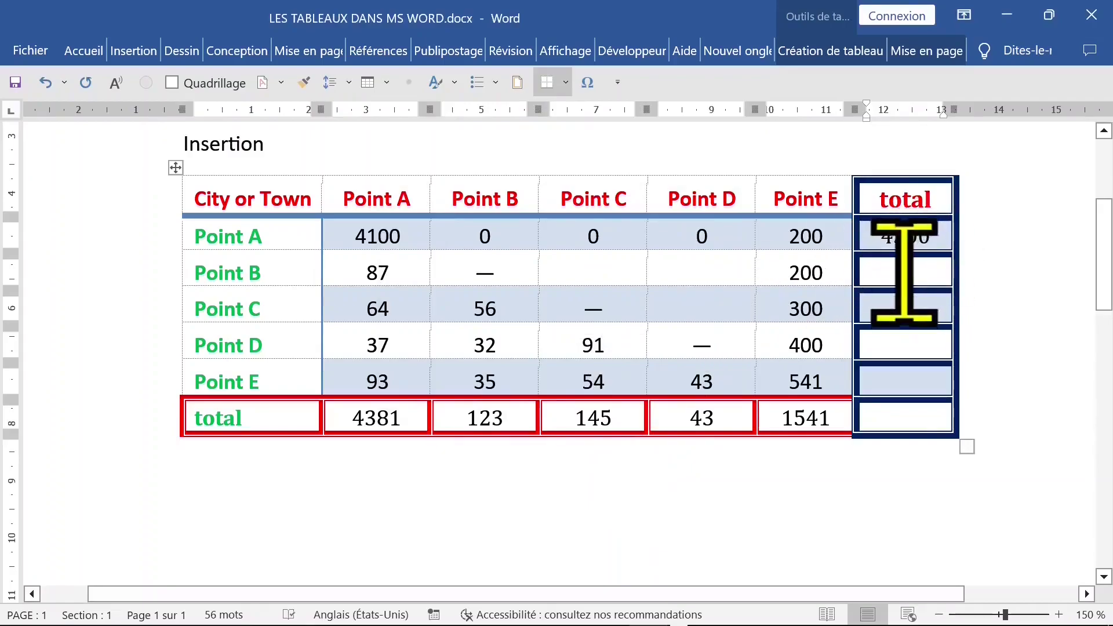
# Copy the 4300 sum field into the Point B–E and total-row cells of the total column.
pyautogui.rightClick(884, 249)
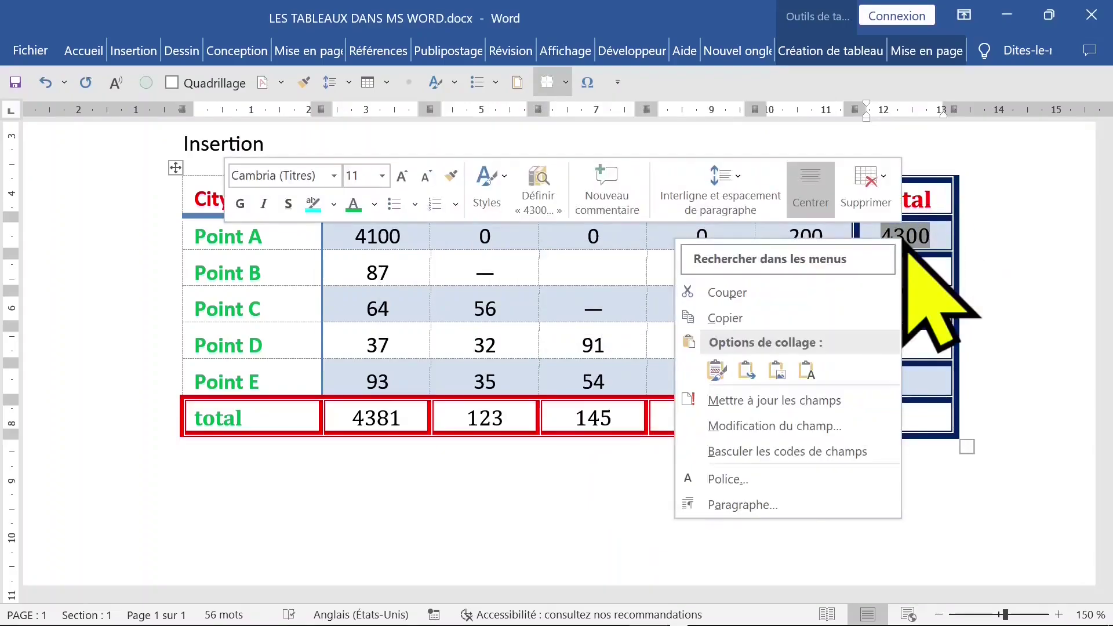
pyautogui.click(754, 317)
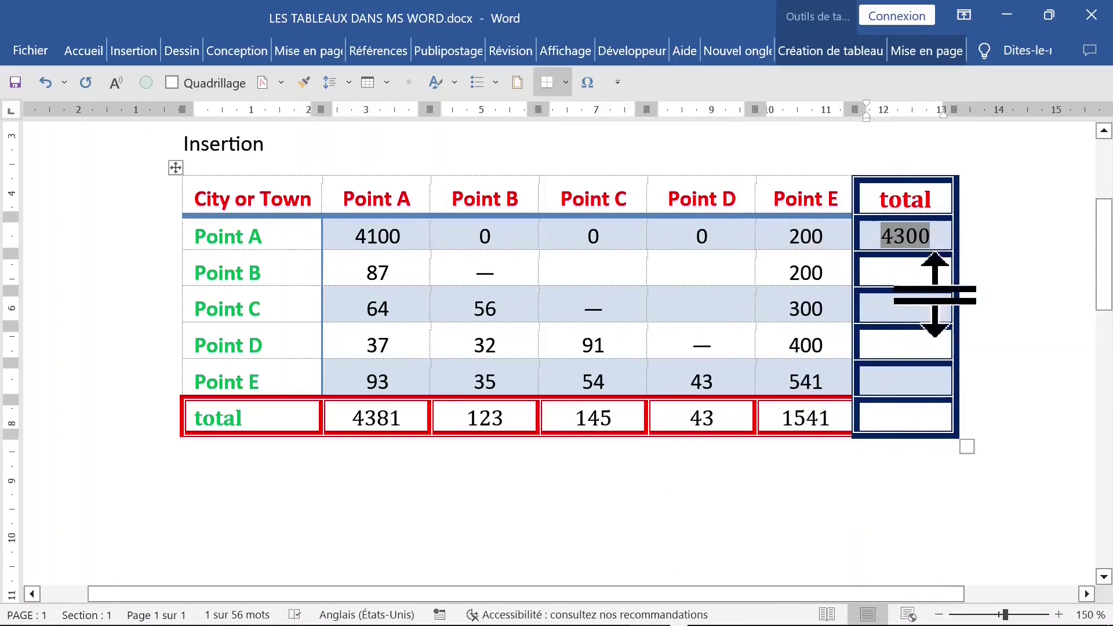
pyautogui.moveTo(915, 280); pyautogui.dragTo(919, 406)
pyautogui.rightClick(907, 273)
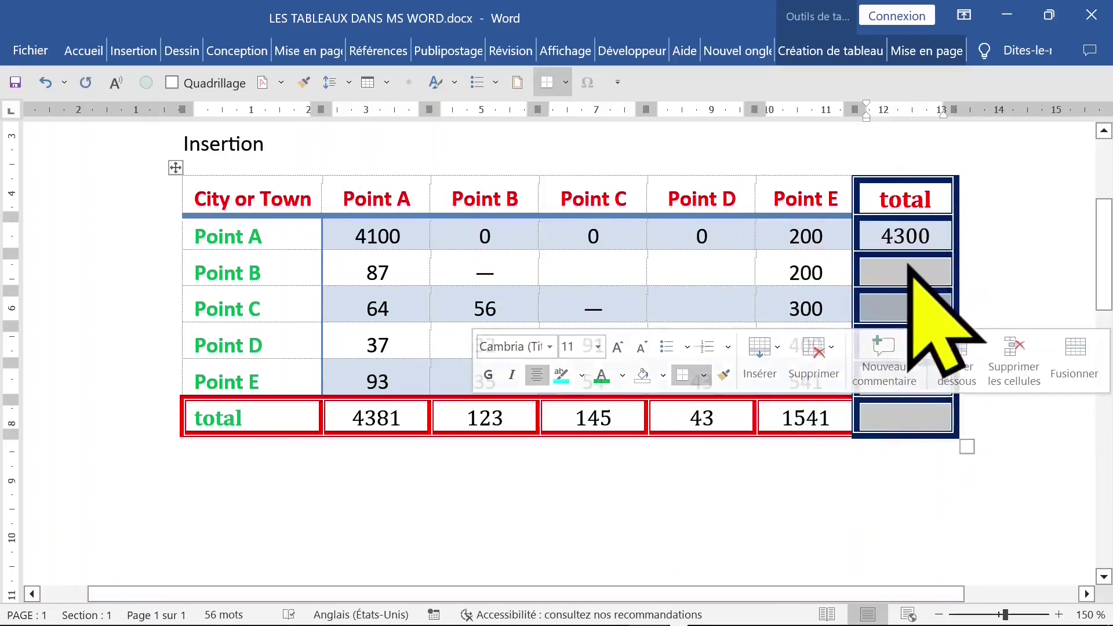
pyautogui.rightClick(902, 275)
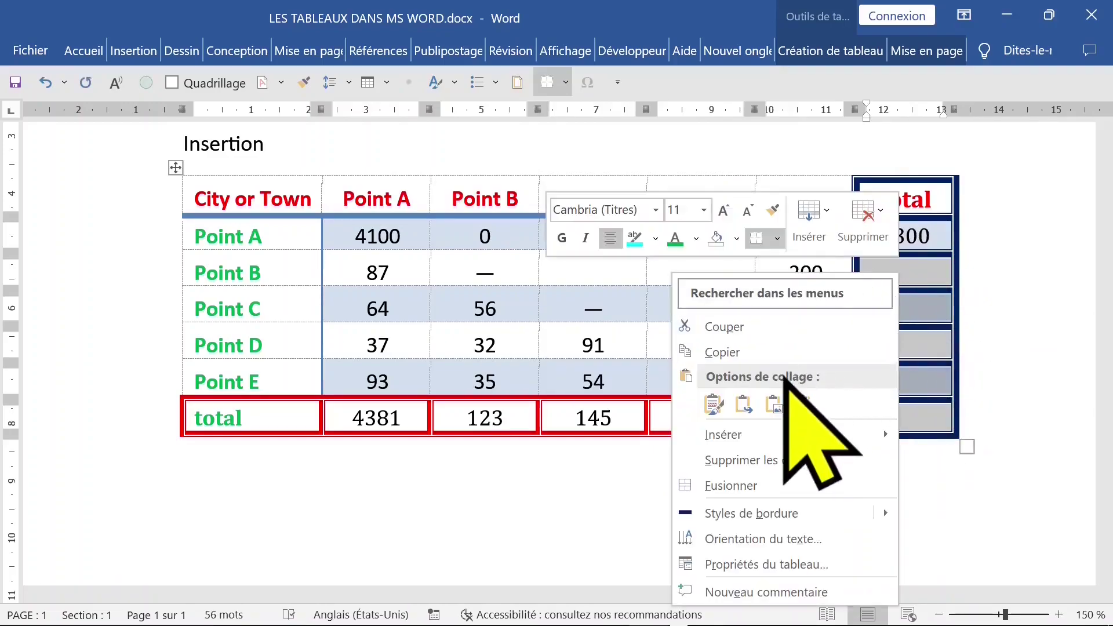
pyautogui.click(712, 406)
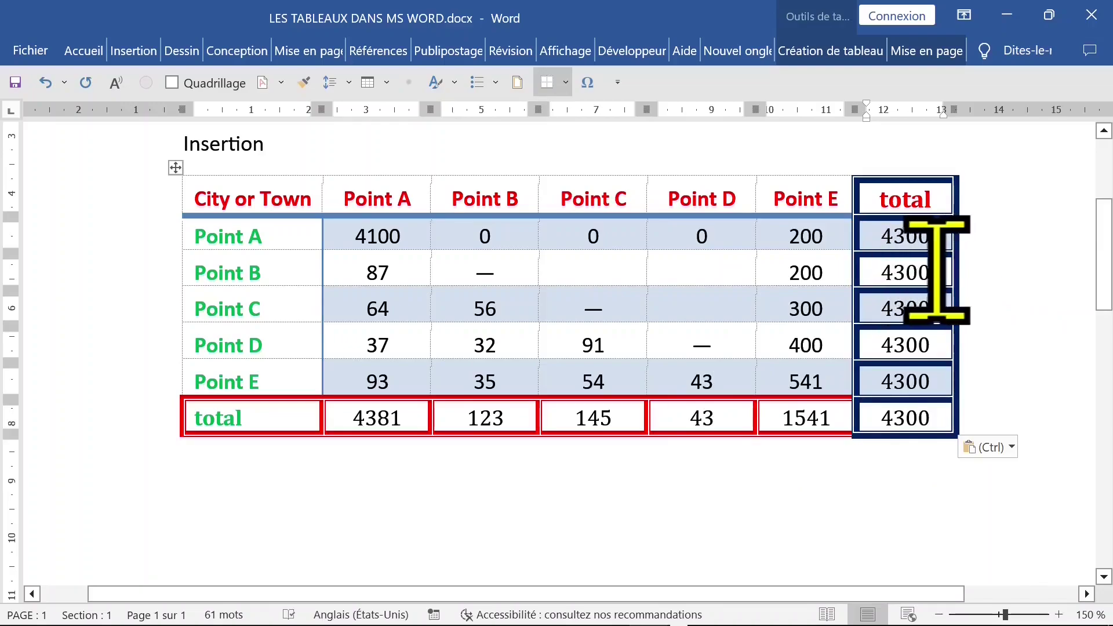
pyautogui.moveTo(934, 270); pyautogui.dragTo(928, 429)
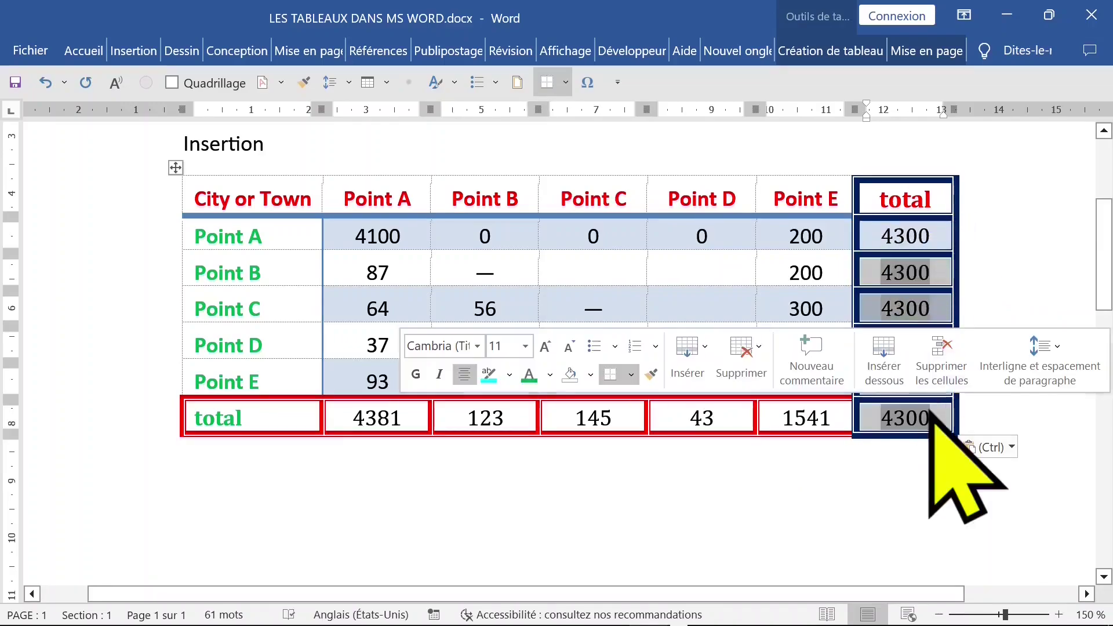
pyautogui.rightClick(893, 271)
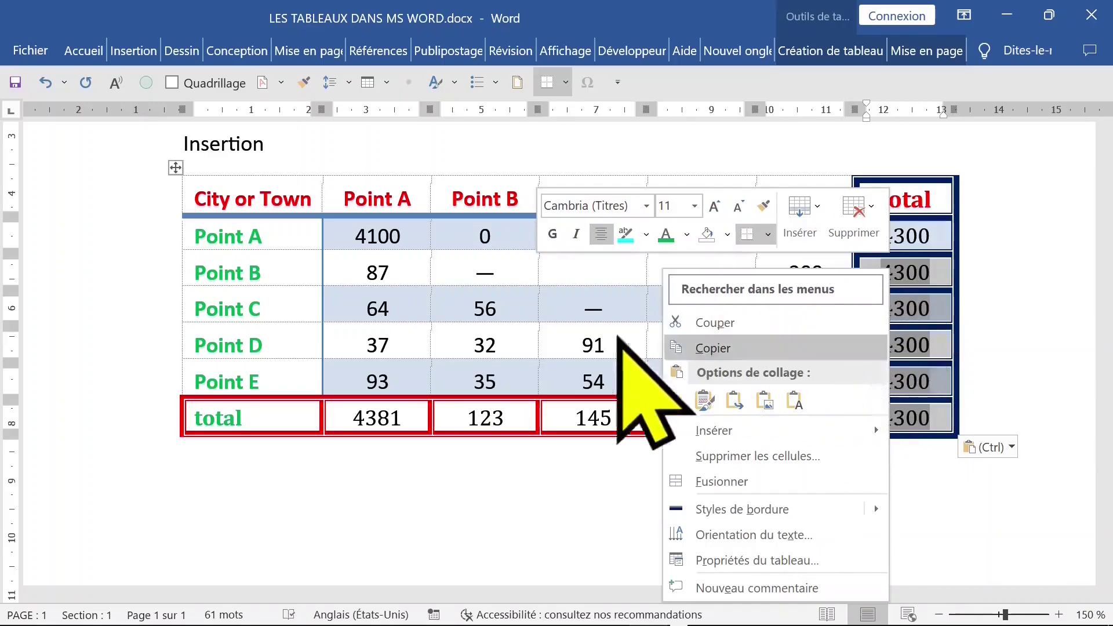
pyautogui.click(705, 346)
pyautogui.click(904, 287)
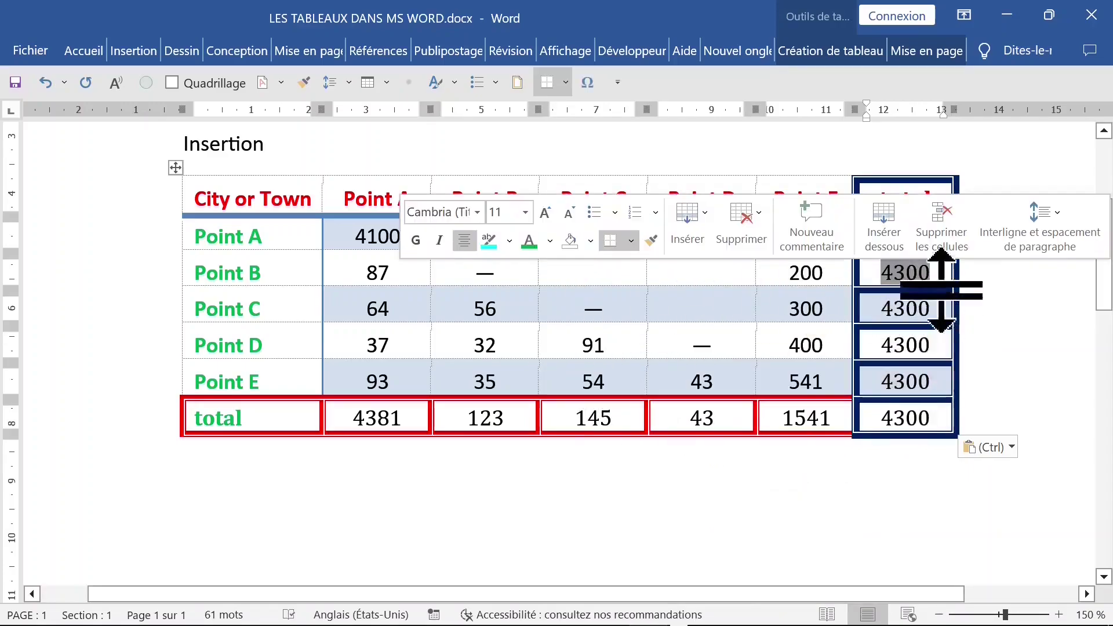
# Update the total fields to read 200, 300, 400 and 766, with grand total 6233.
pyautogui.rightClick(907, 274)
pyautogui.click(847, 435)
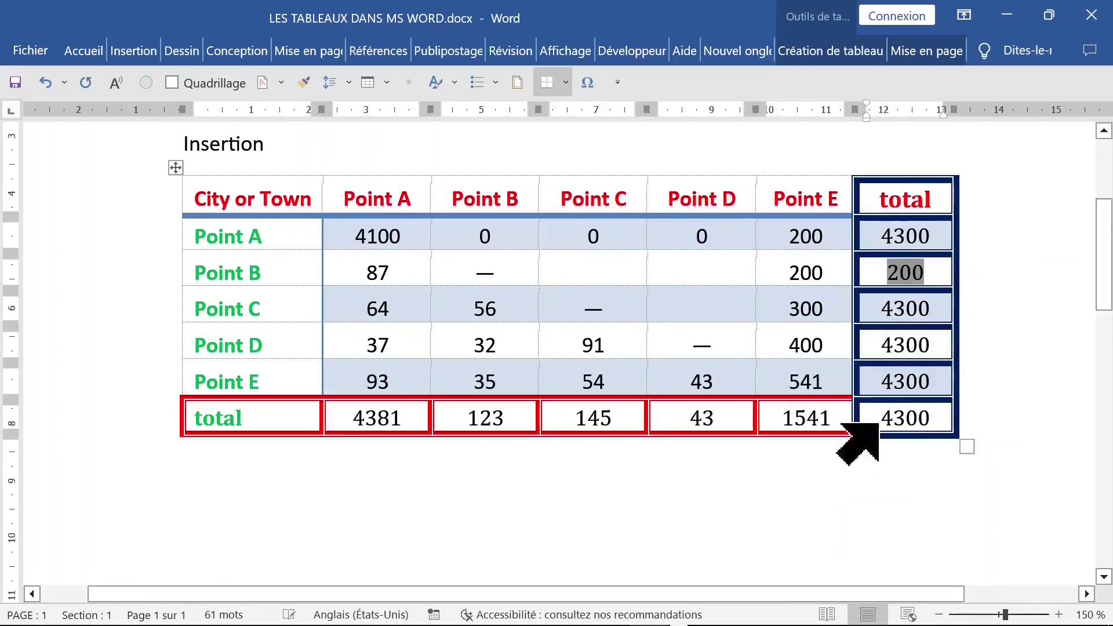
pyautogui.click(904, 307)
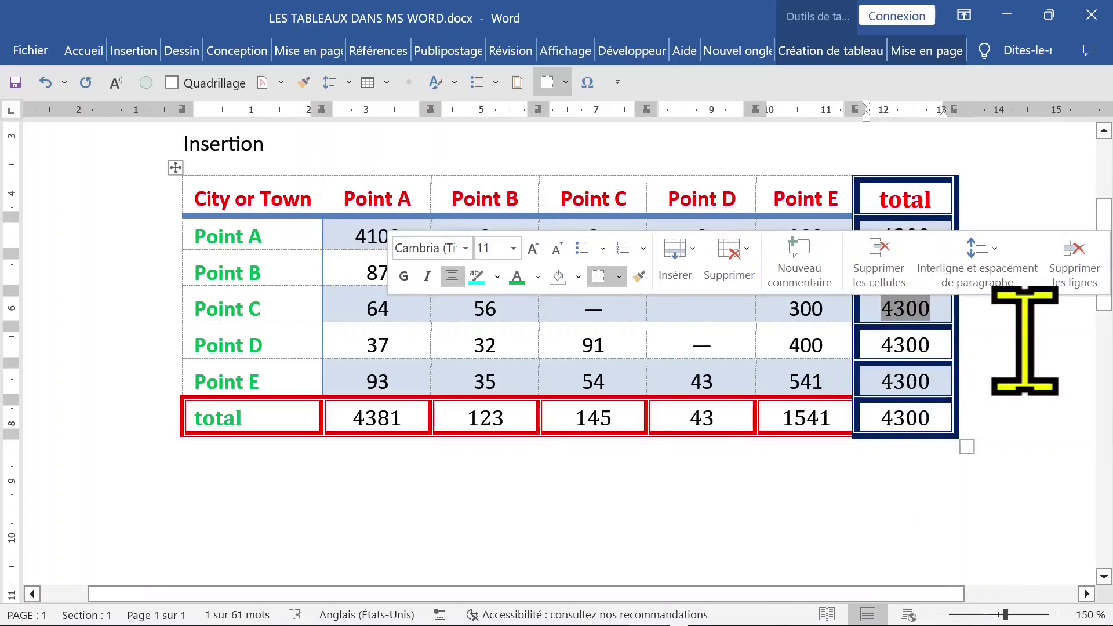
pyautogui.press('F9')
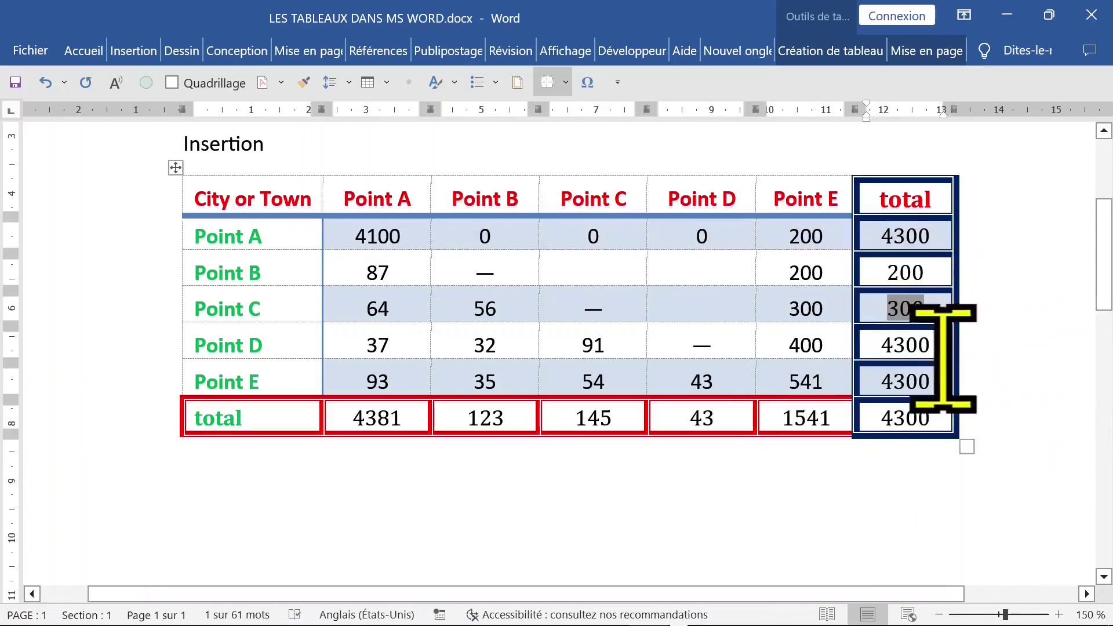
pyautogui.rightClick(908, 347)
pyautogui.press('F9')
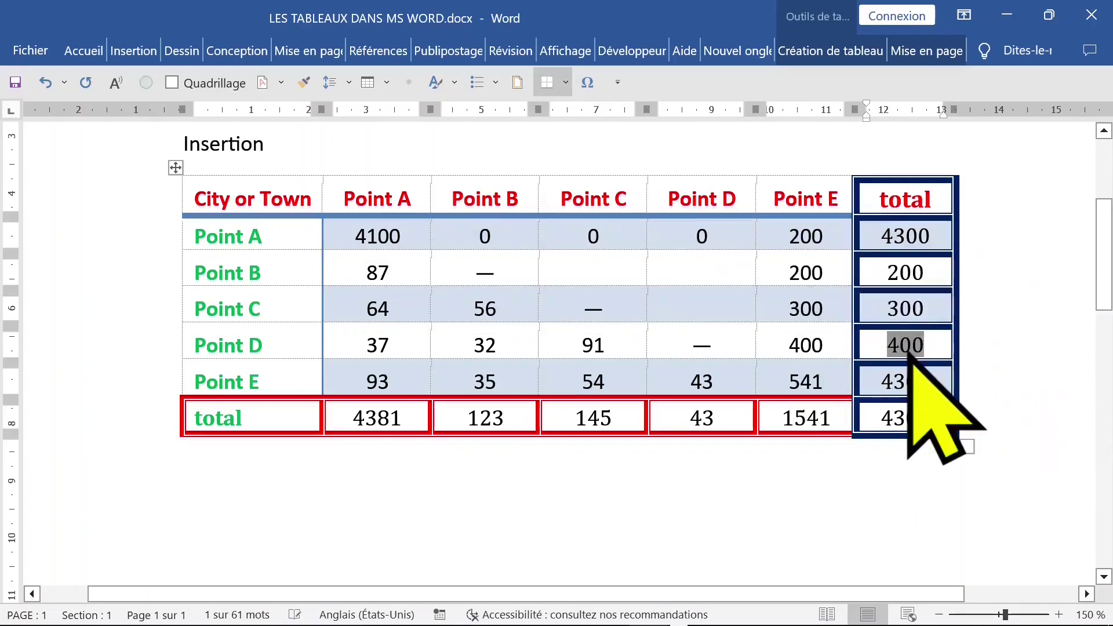
pyautogui.rightClick(913, 384)
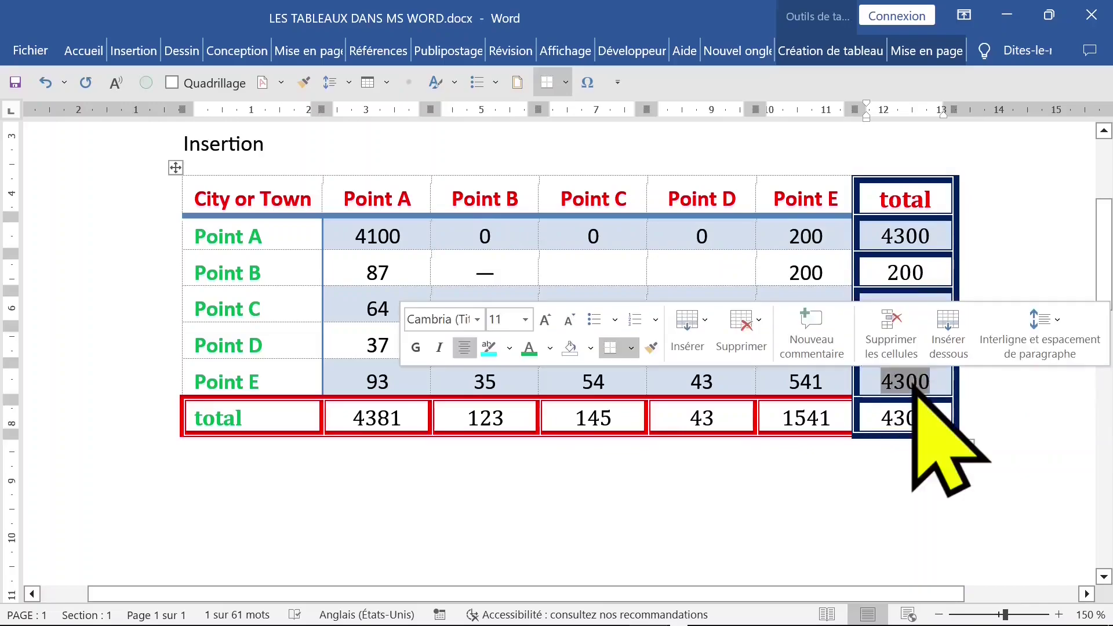
pyautogui.press('F9')
pyautogui.rightClick(918, 426)
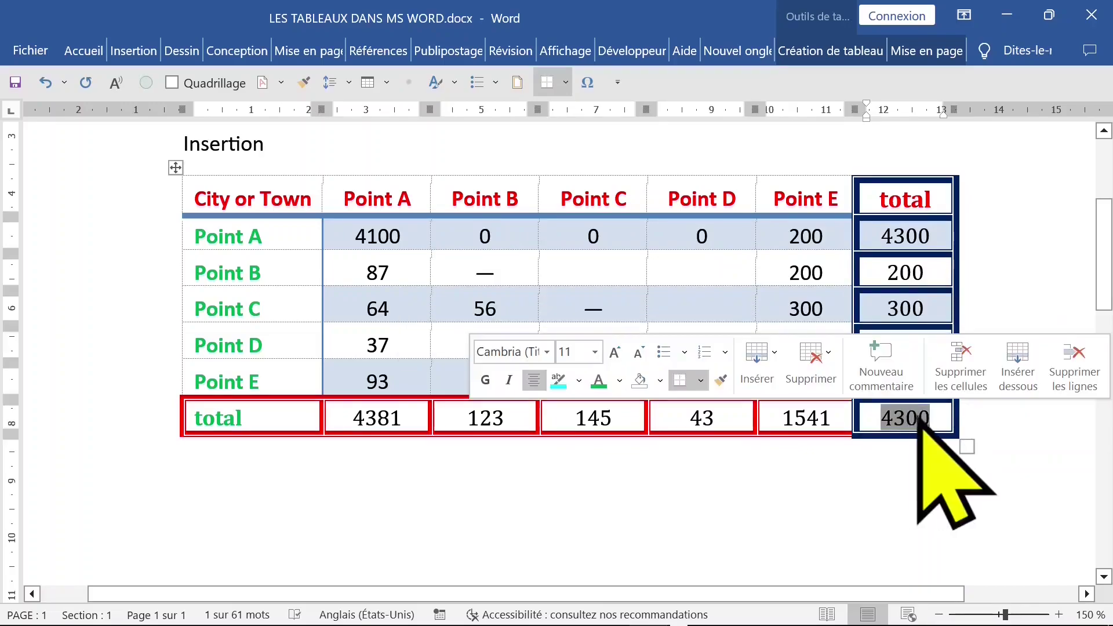
pyautogui.press('F9')
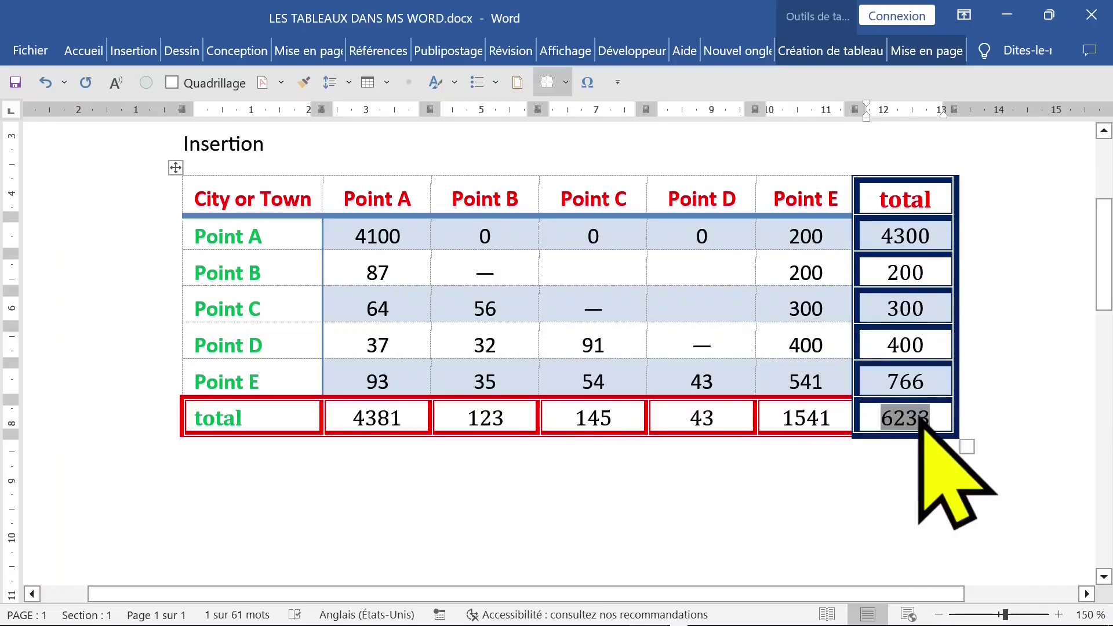
pyautogui.click(852, 464)
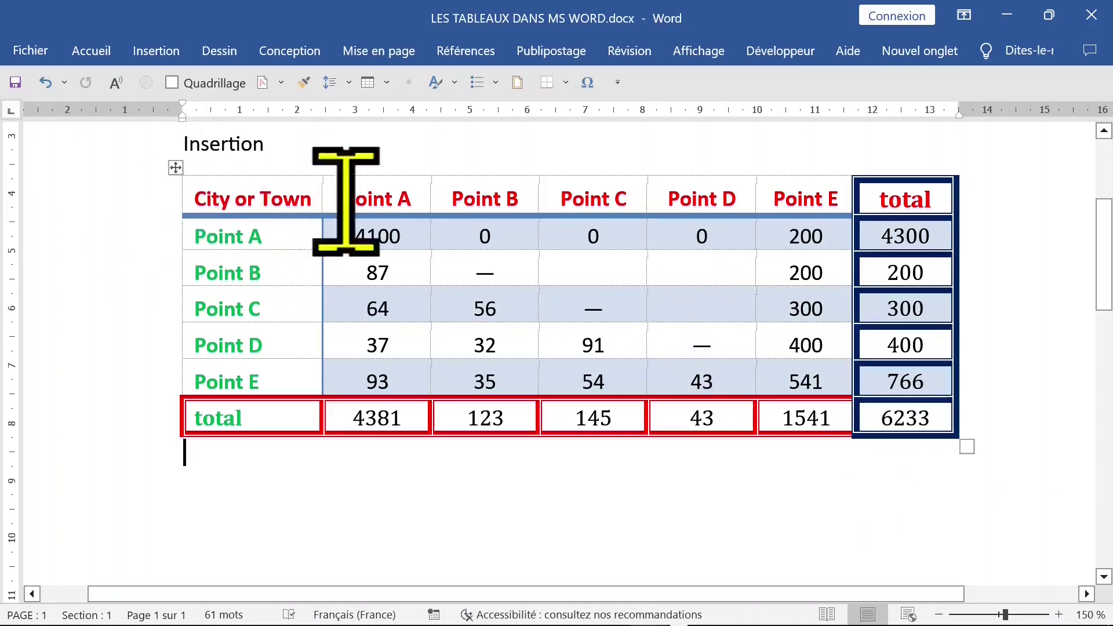
# Select the whole Insertion table and set a red double-line 2¼ pt border pen.
pyautogui.click(264, 200)
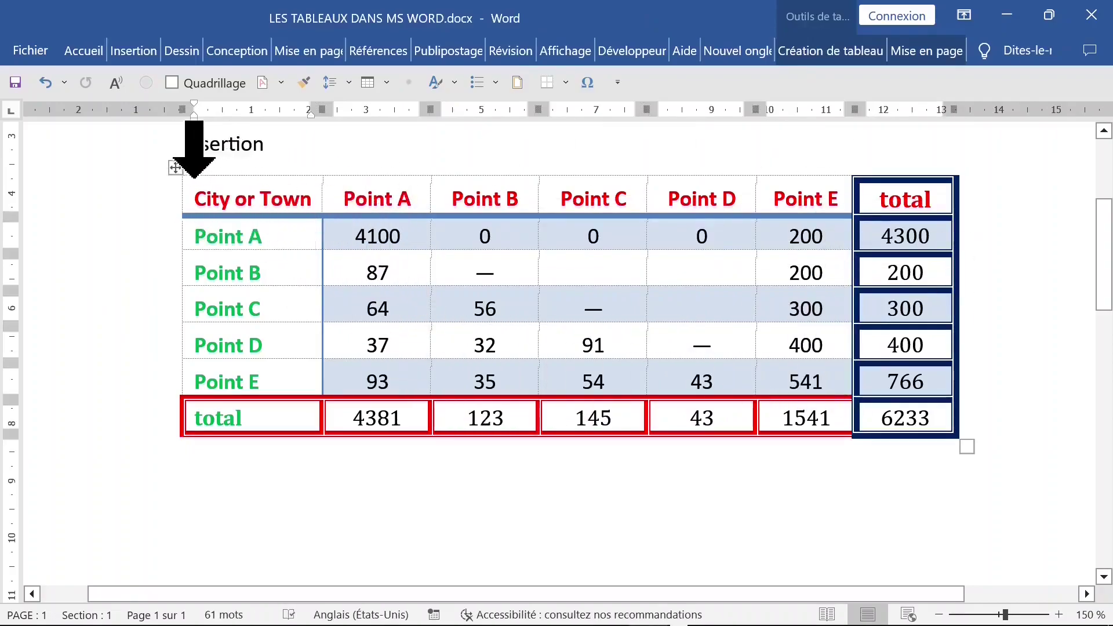
pyautogui.click(176, 168)
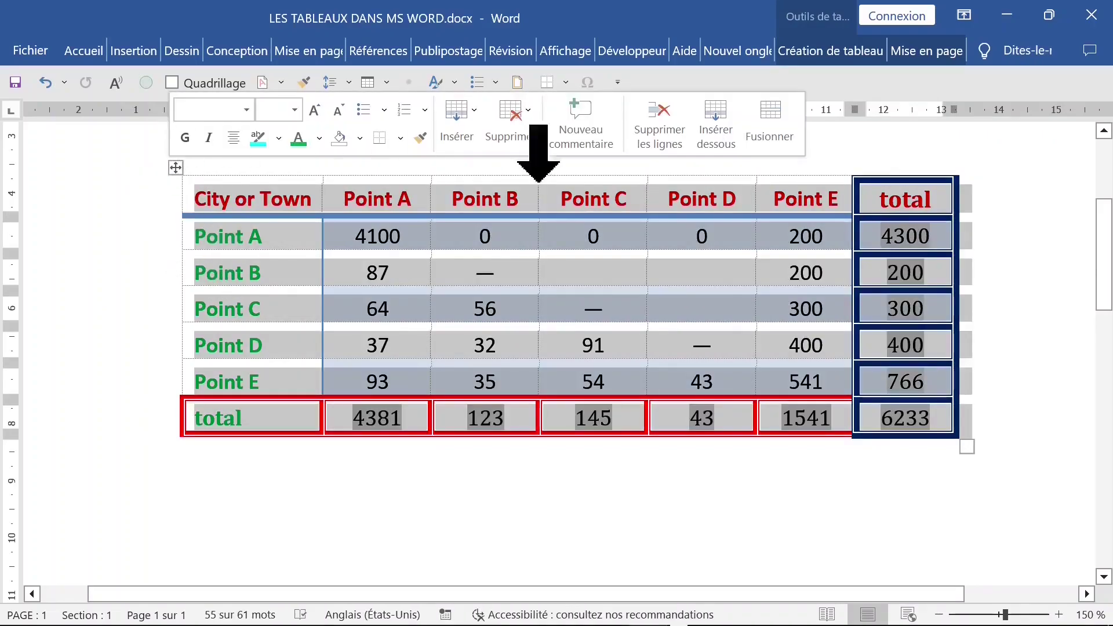
pyautogui.click(850, 58)
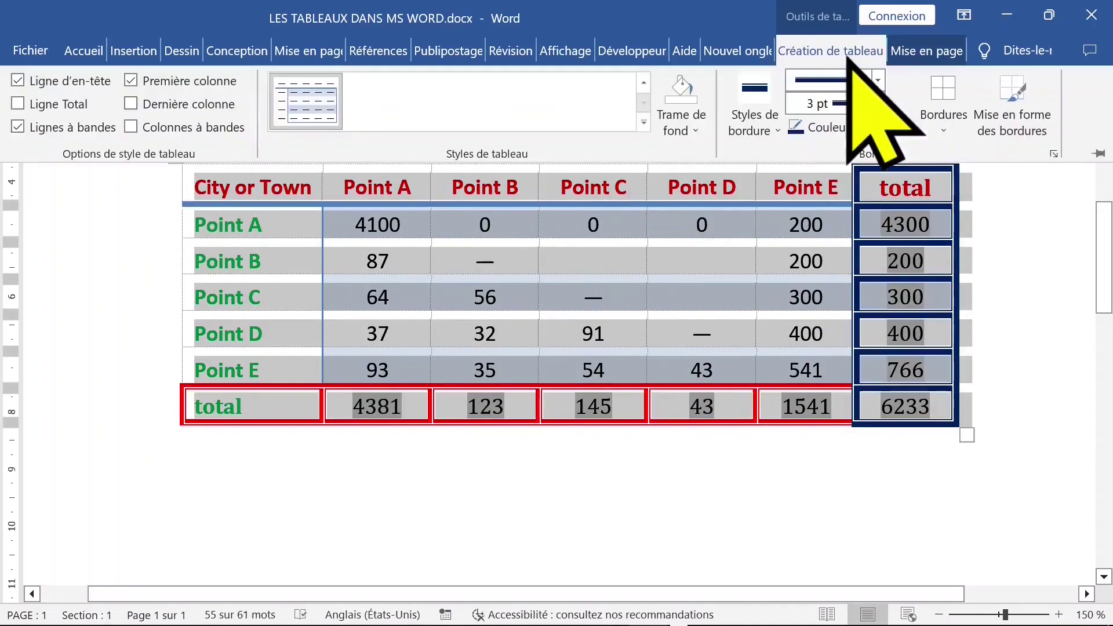
pyautogui.click(942, 128)
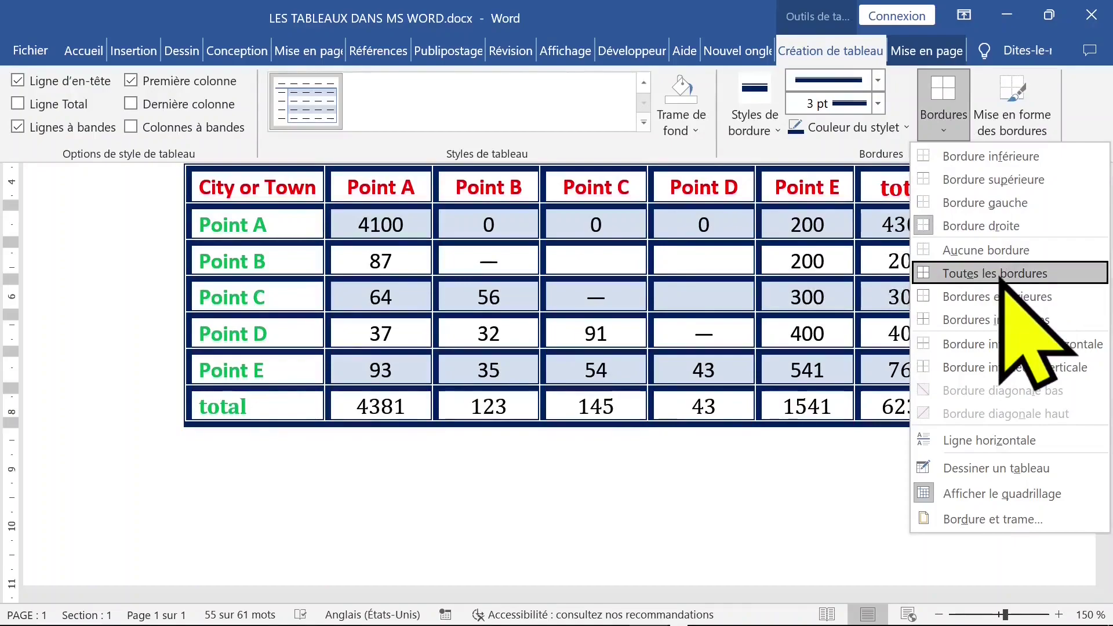
pyautogui.click(878, 81)
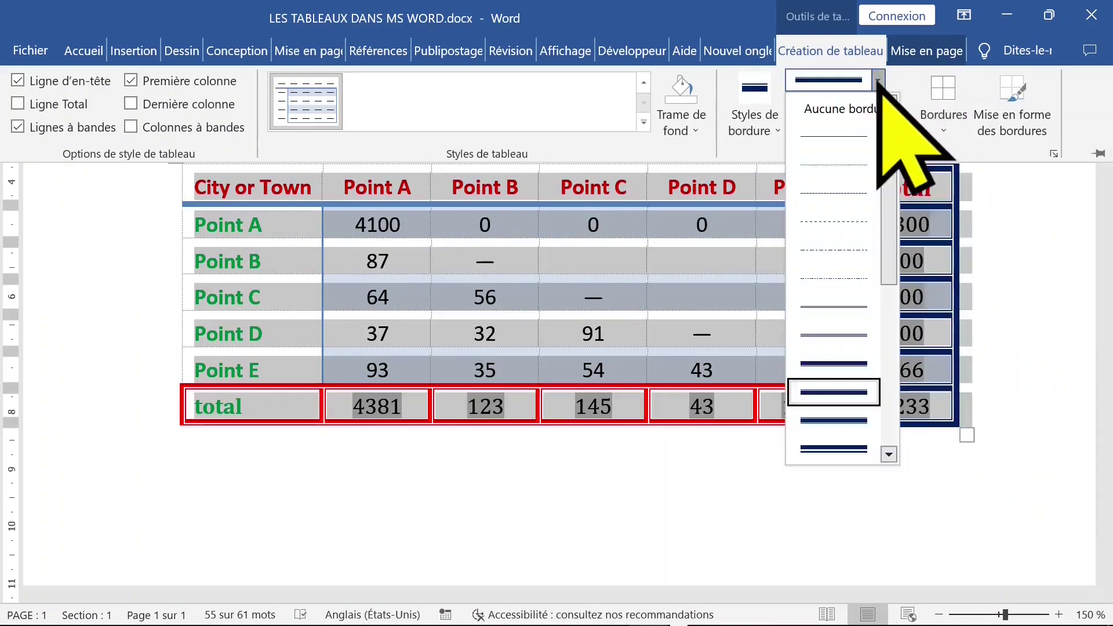
pyautogui.click(853, 363)
pyautogui.click(878, 104)
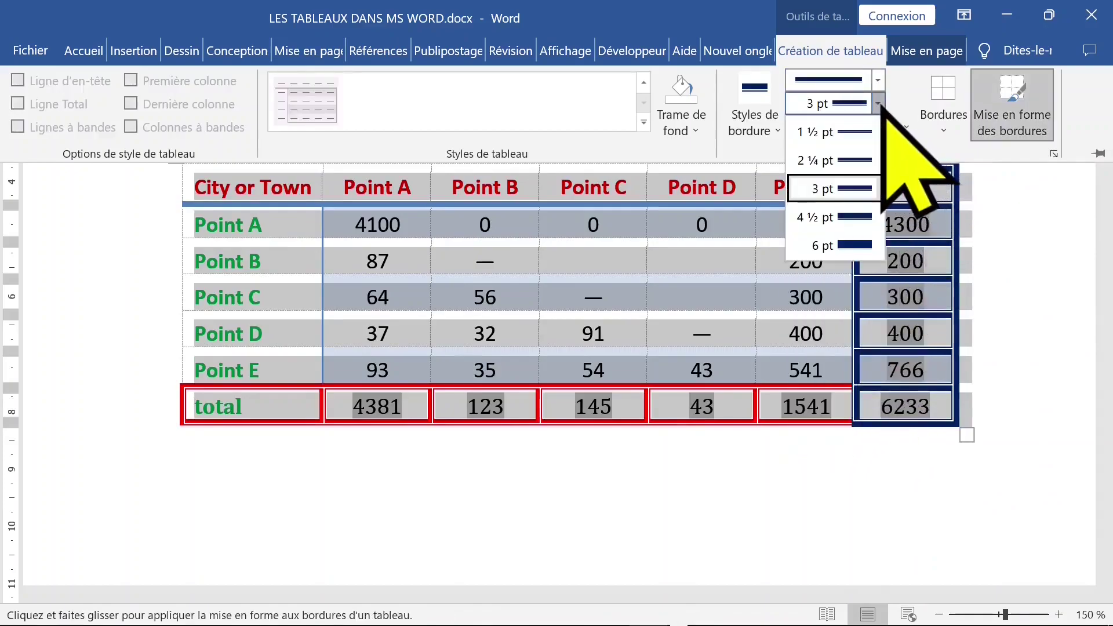
pyautogui.click(858, 160)
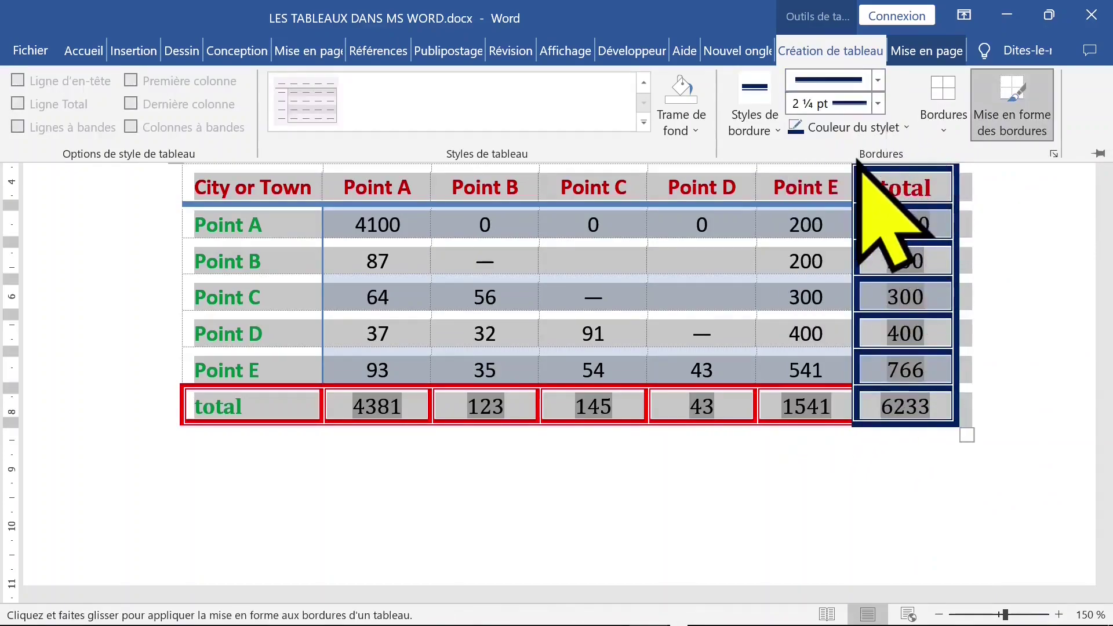
pyautogui.click(907, 129)
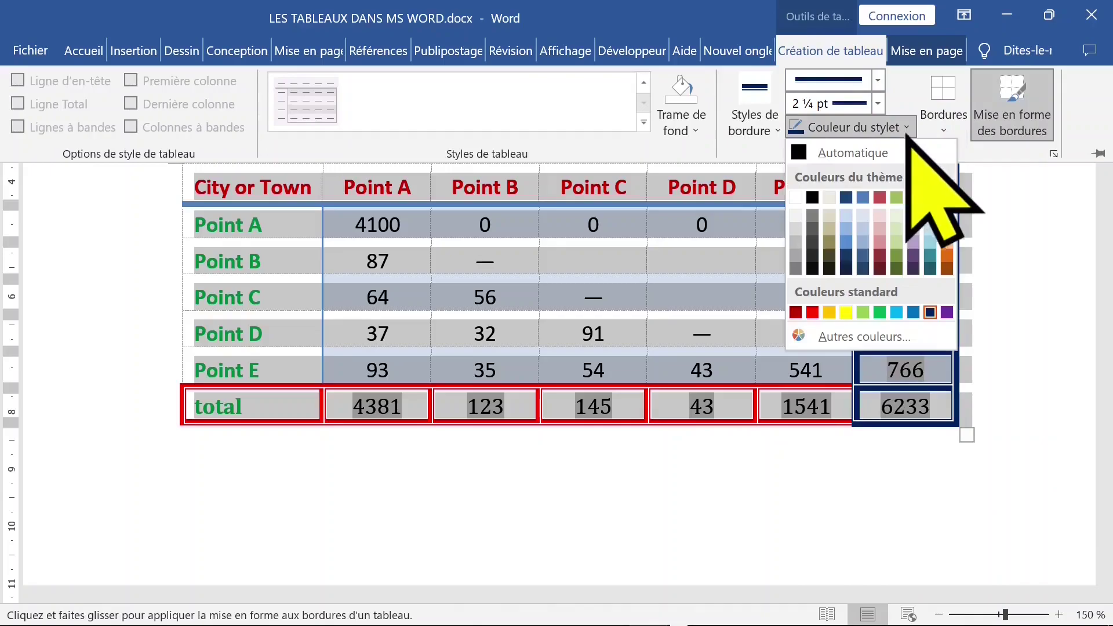
pyautogui.click(813, 313)
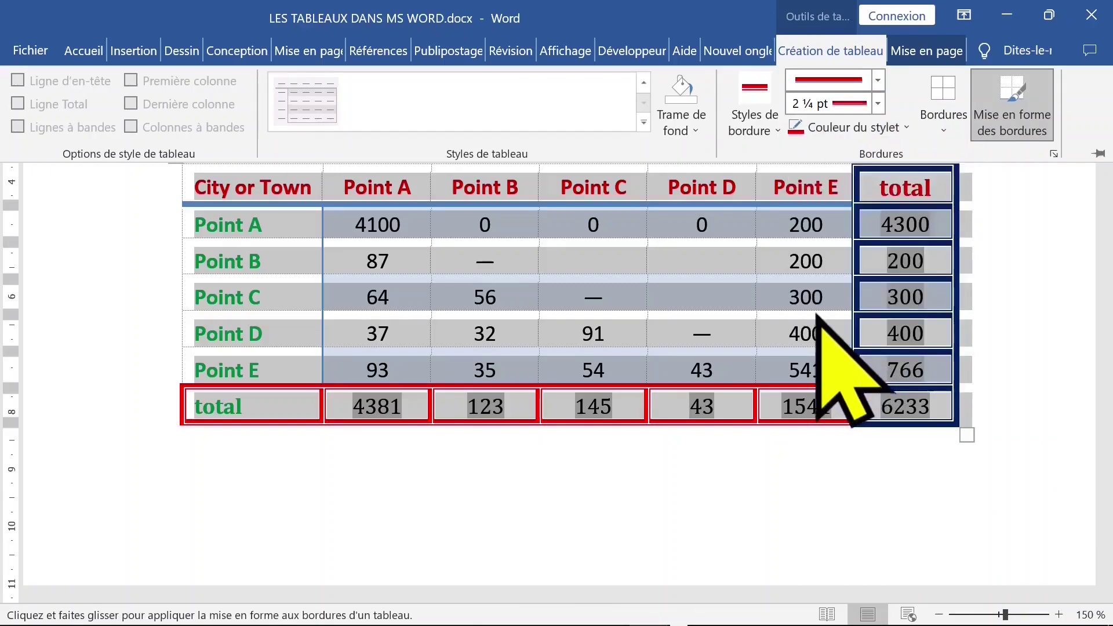
# Switch to the thin red 1½ pt border style and apply it to all cells.
pyautogui.click(771, 135)
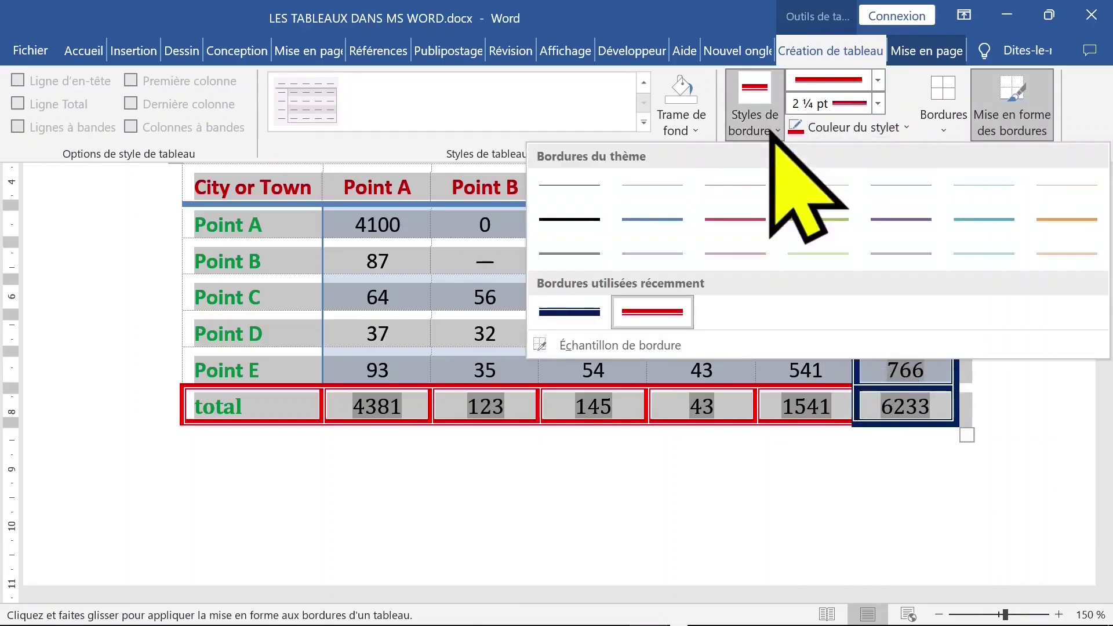
pyautogui.click(736, 220)
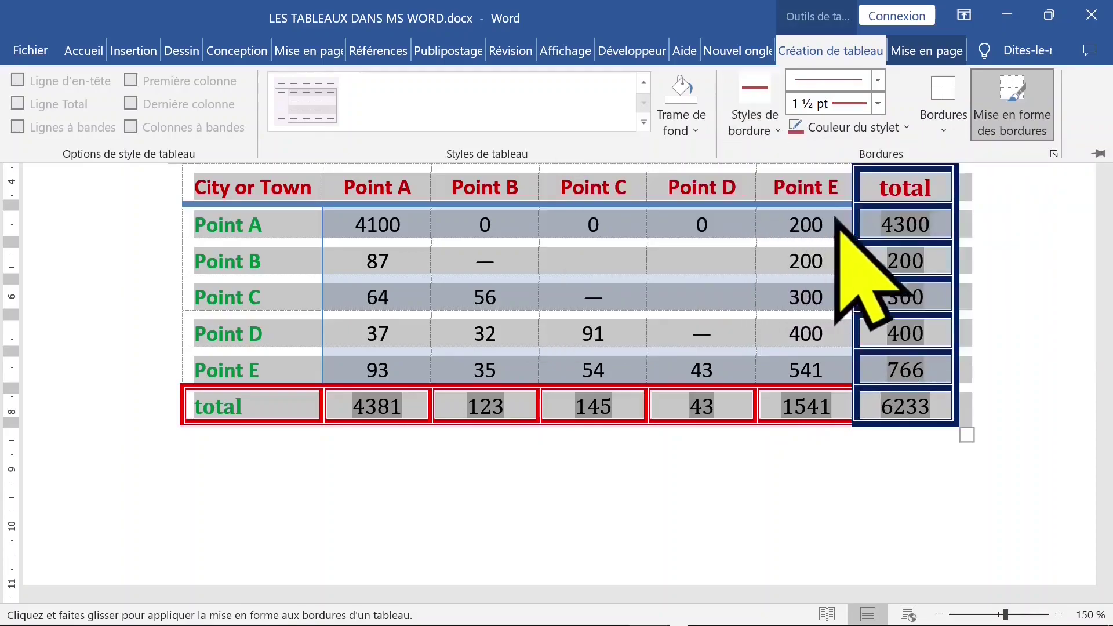
pyautogui.click(948, 138)
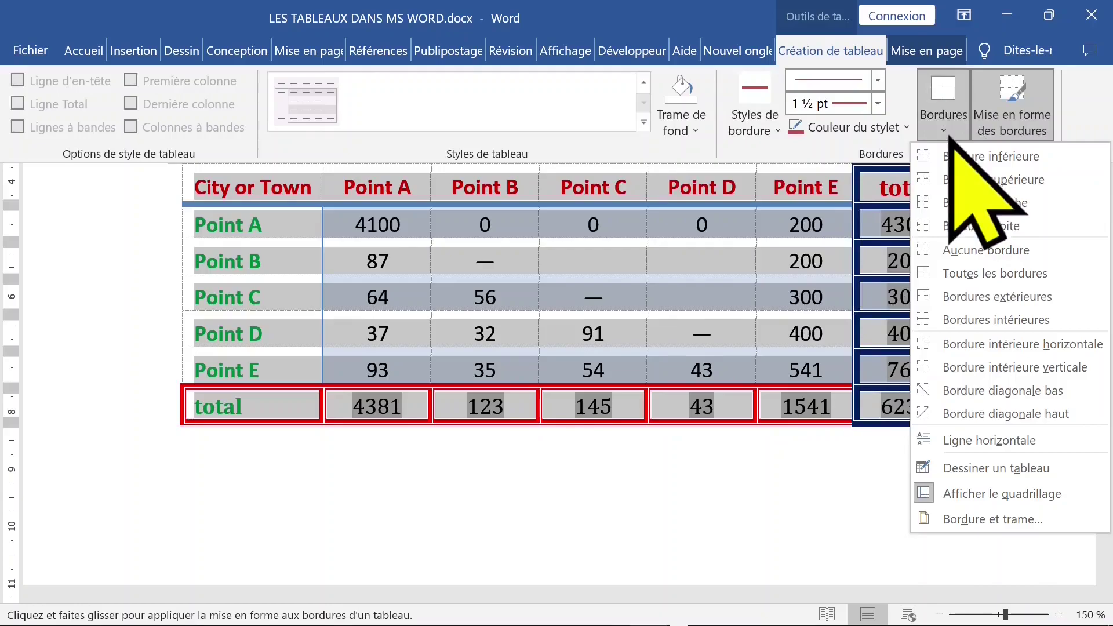
pyautogui.click(1042, 278)
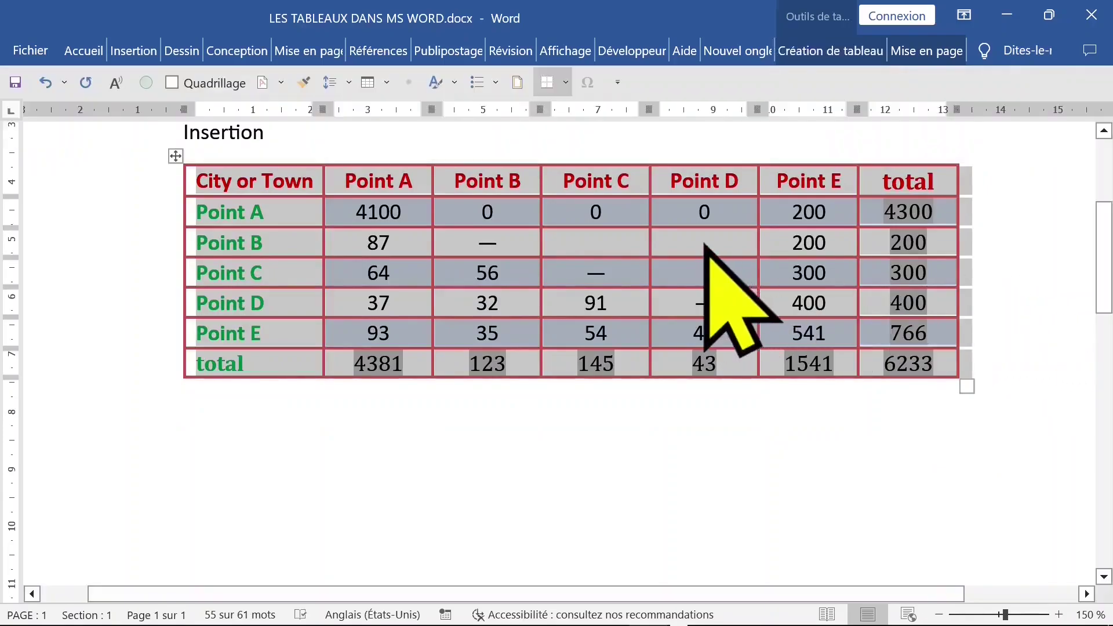
# Place the cursor in the Point C header and show the Création de tableau border tools.
pyautogui.click(706, 284)
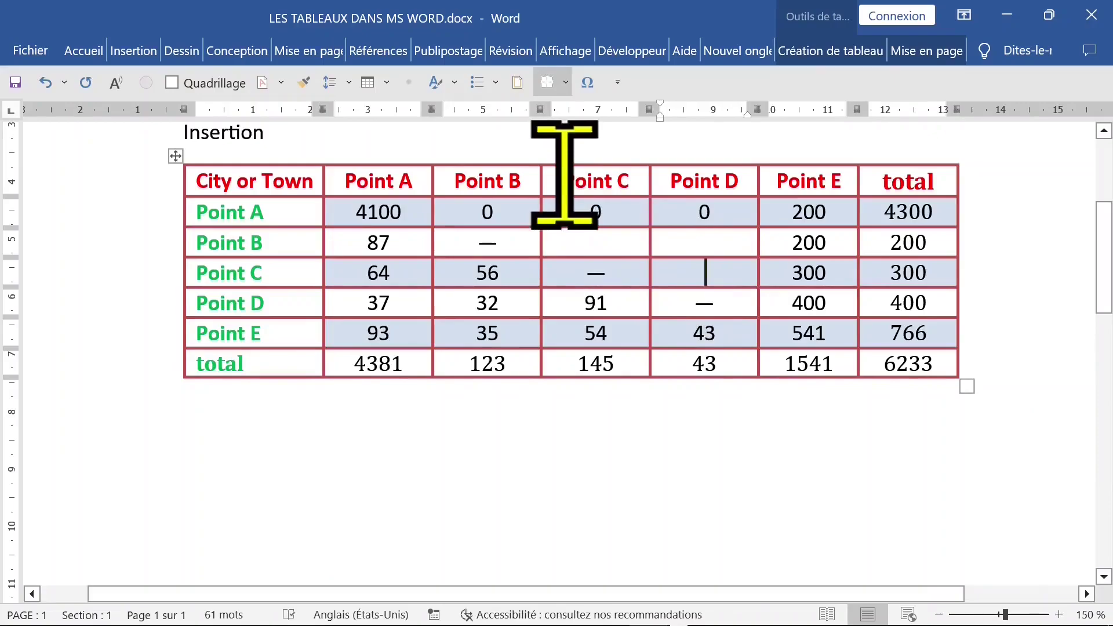
pyautogui.moveTo(564, 175); pyautogui.dragTo(572, 363)
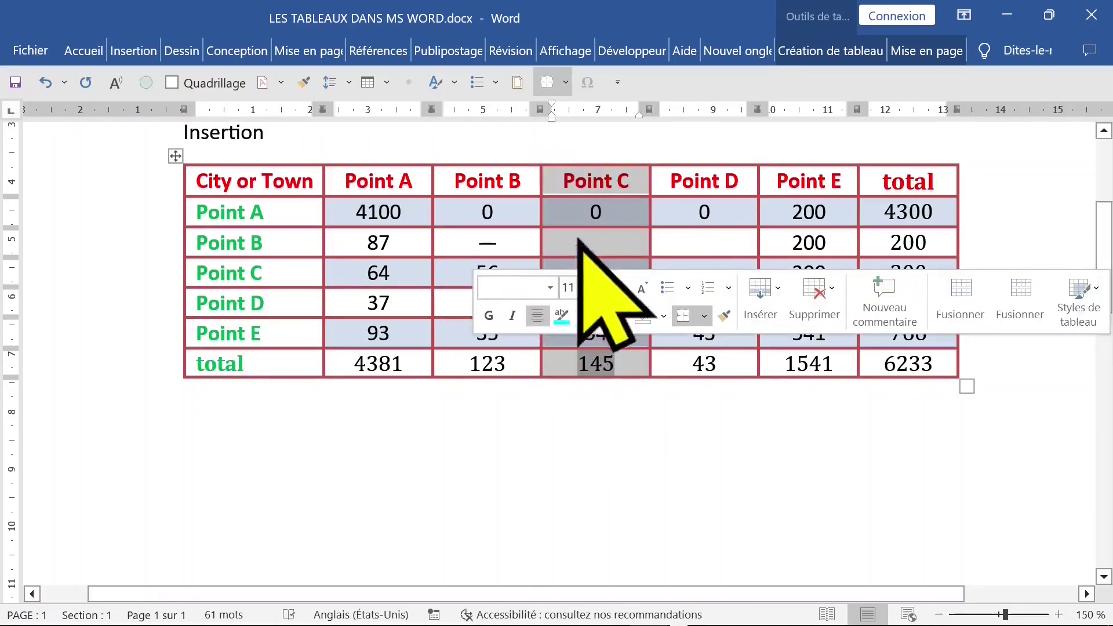
pyautogui.click(560, 181)
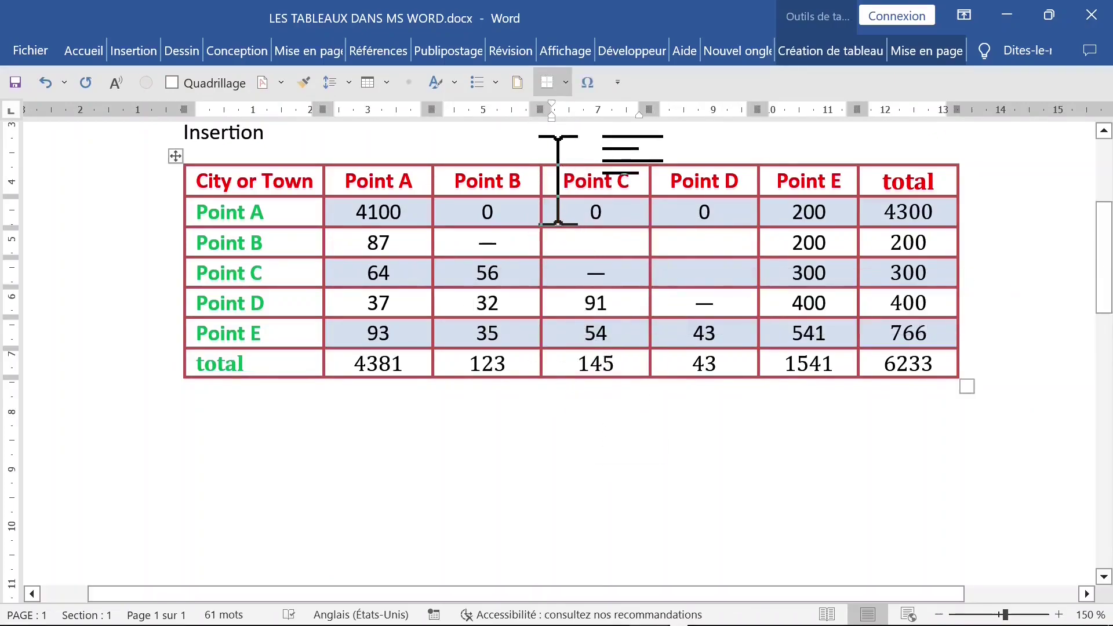
pyautogui.rightClick(558, 176)
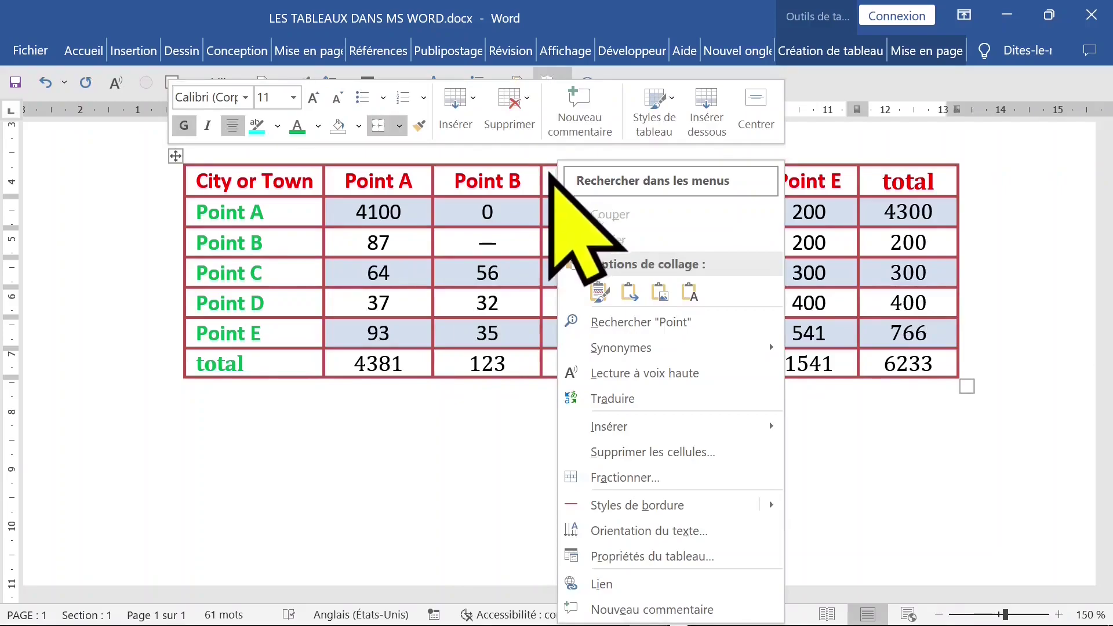
pyautogui.press('Escape')
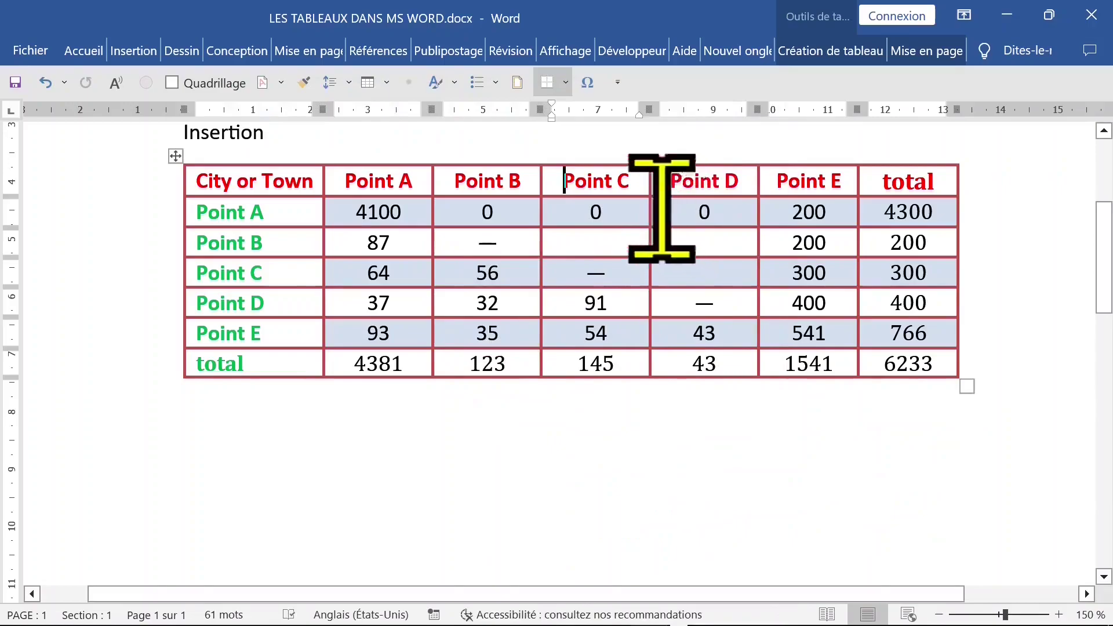
pyautogui.click(605, 181)
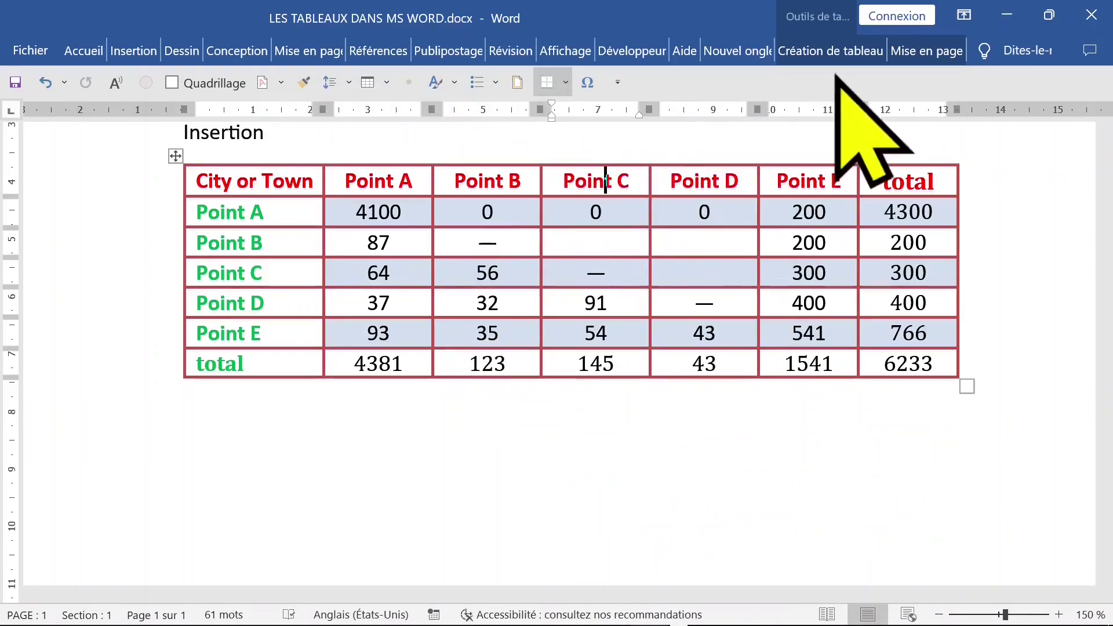
pyautogui.click(827, 53)
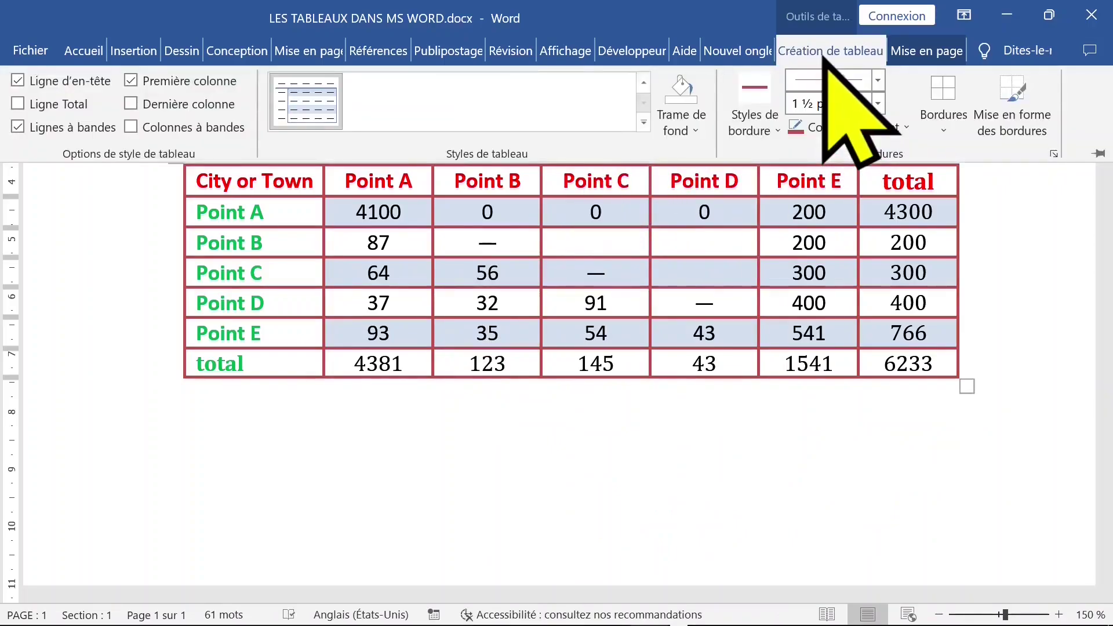
# Insert a blank column right of Point B and select it down to the total row.
pyautogui.click(926, 52)
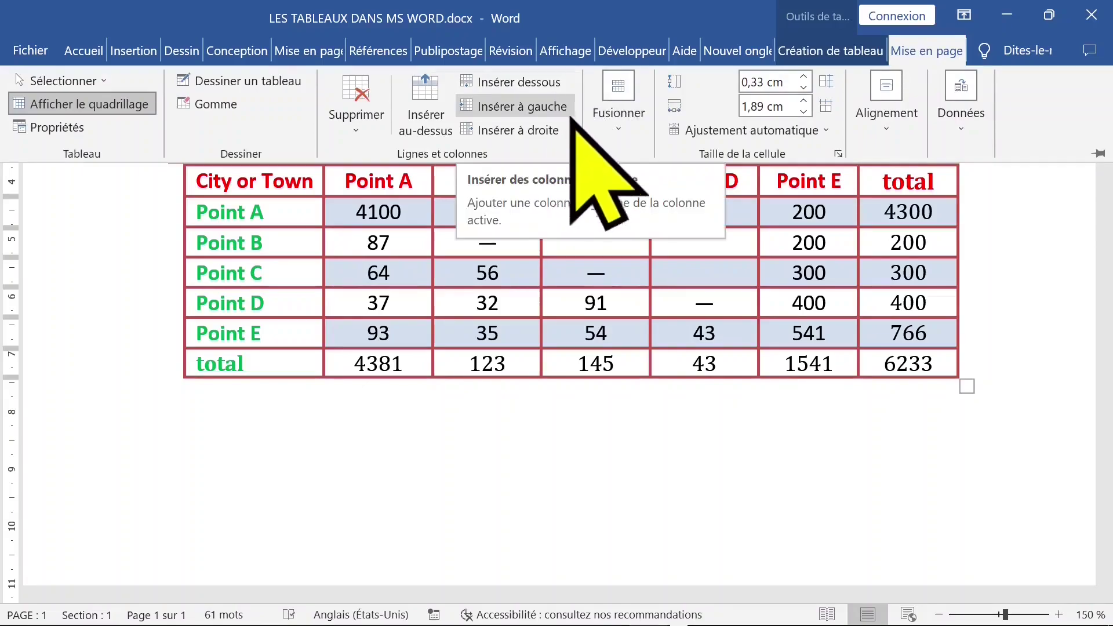
pyautogui.click(547, 107)
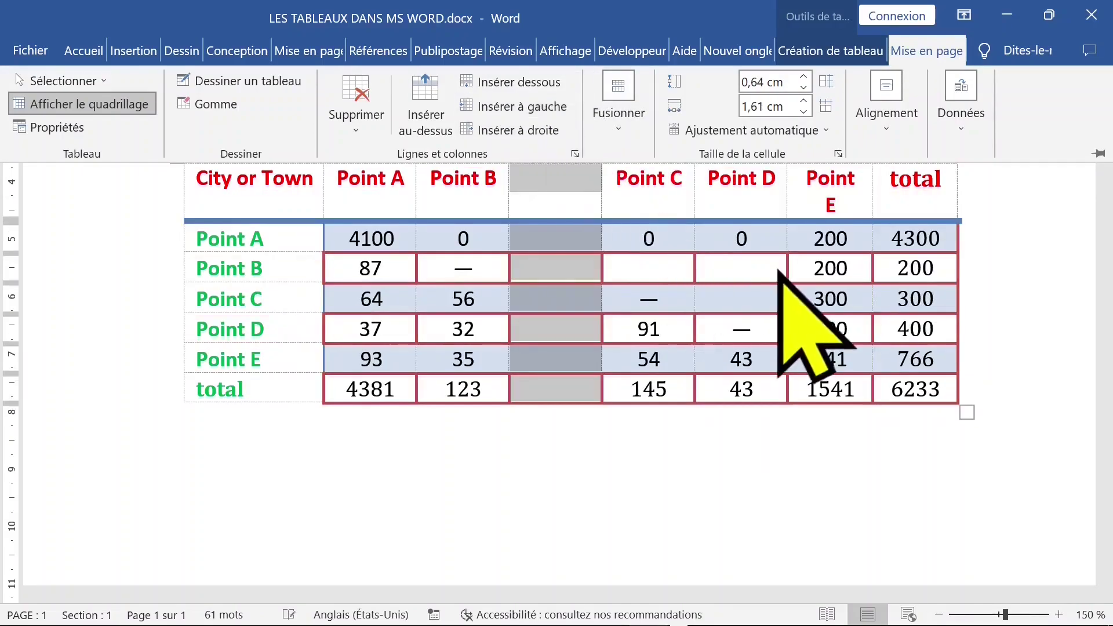
pyautogui.scroll(3, 745, 232)
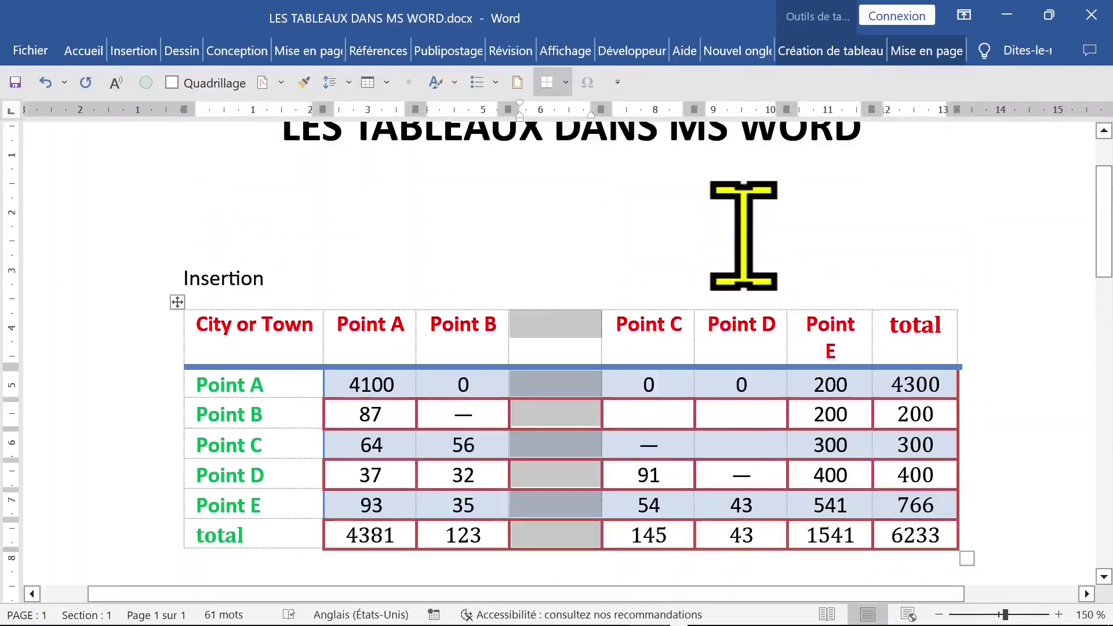
pyautogui.click(575, 331)
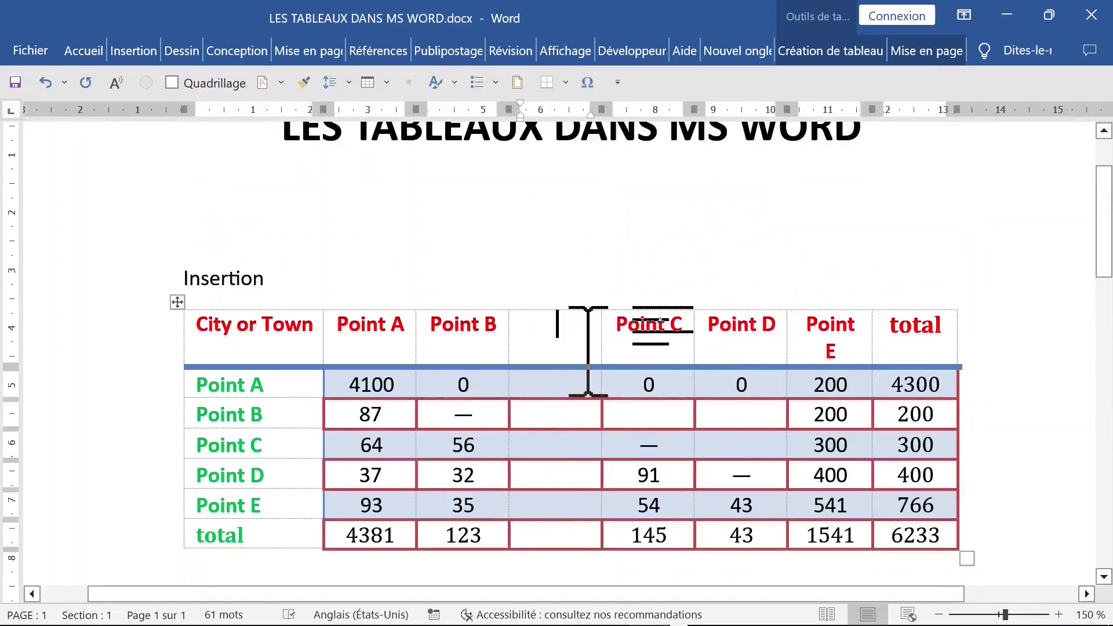
pyautogui.moveTo(564, 335); pyautogui.dragTo(556, 525)
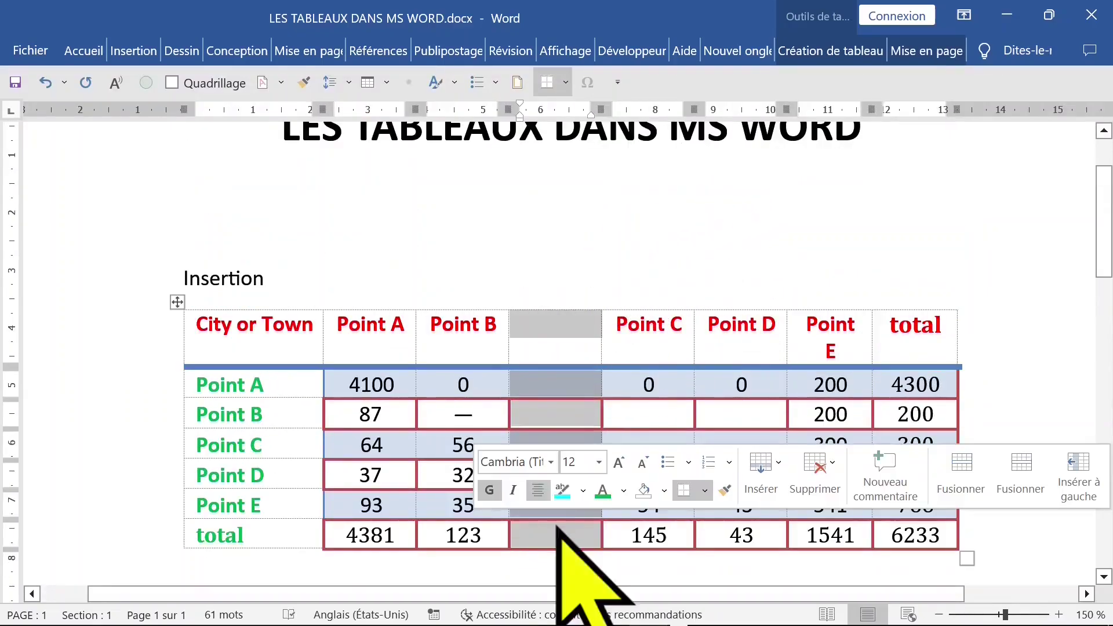
pyautogui.click(565, 322)
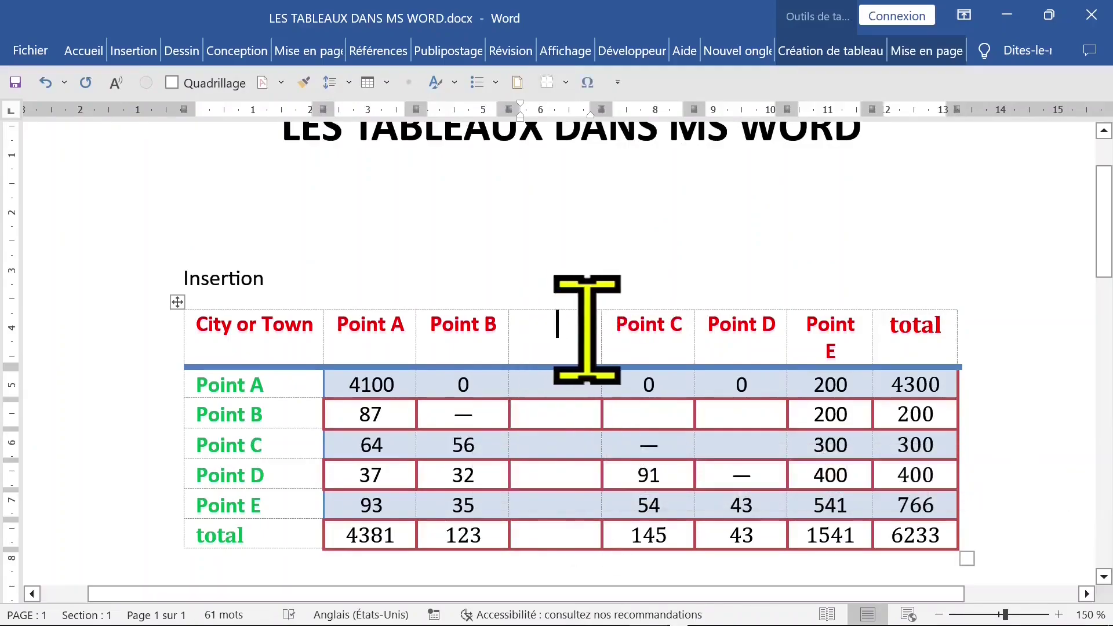
pyautogui.moveTo(551, 323)
pyautogui.mouseDown()
pyautogui.moveTo(576, 447)
pyautogui.moveTo(564, 525)
pyautogui.mouseUp()
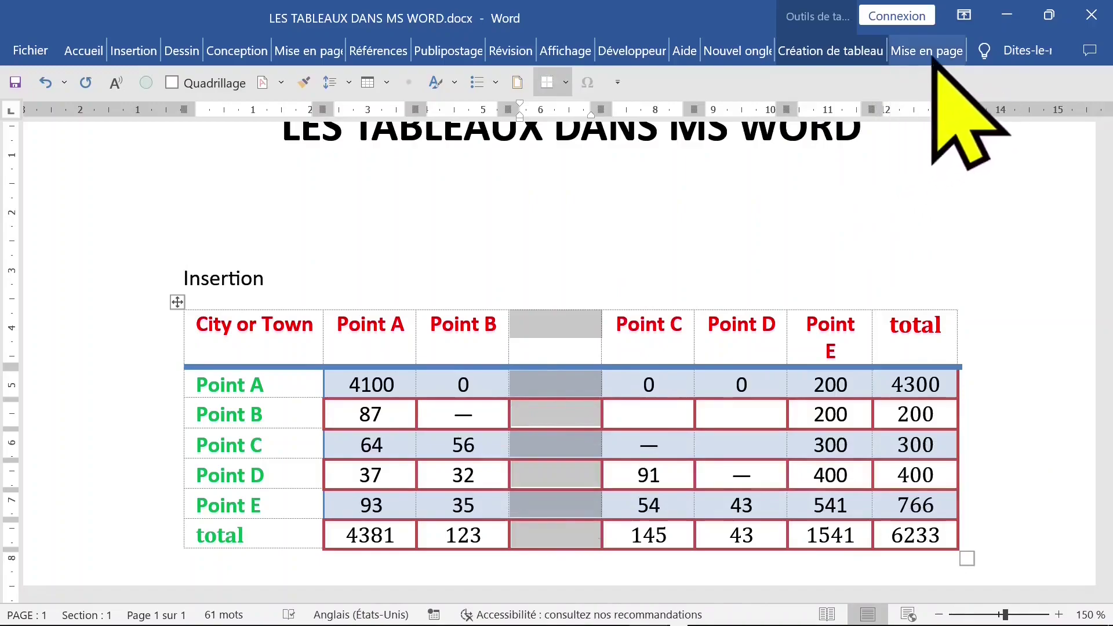
# Set the table border line style to Aucune bordure and open the Bordures list.
pyautogui.click(856, 53)
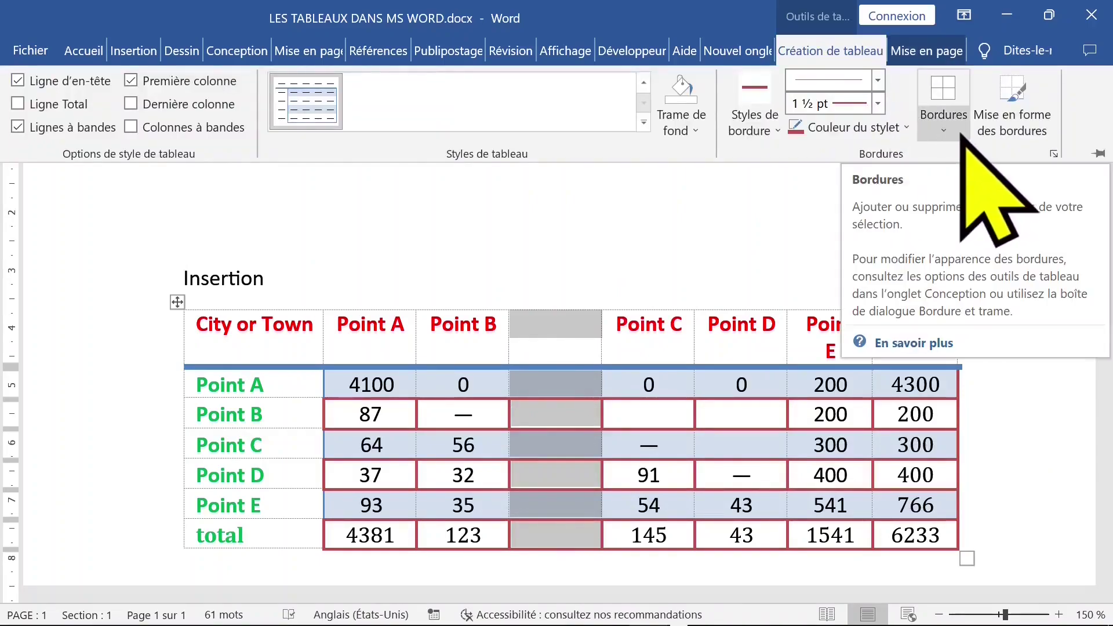
pyautogui.click(879, 81)
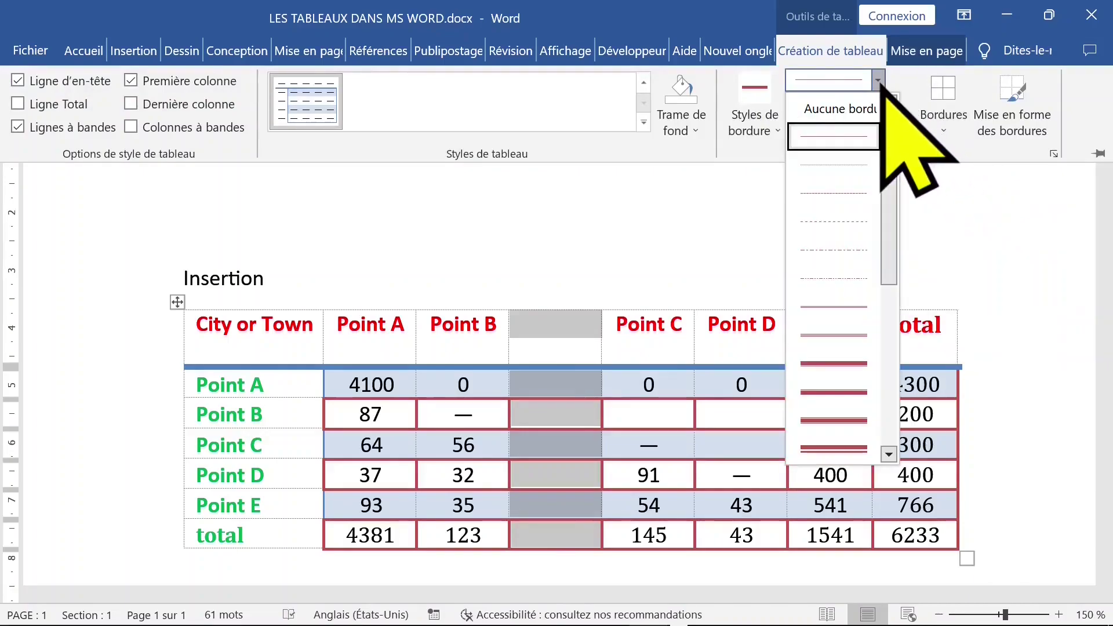
pyautogui.click(858, 109)
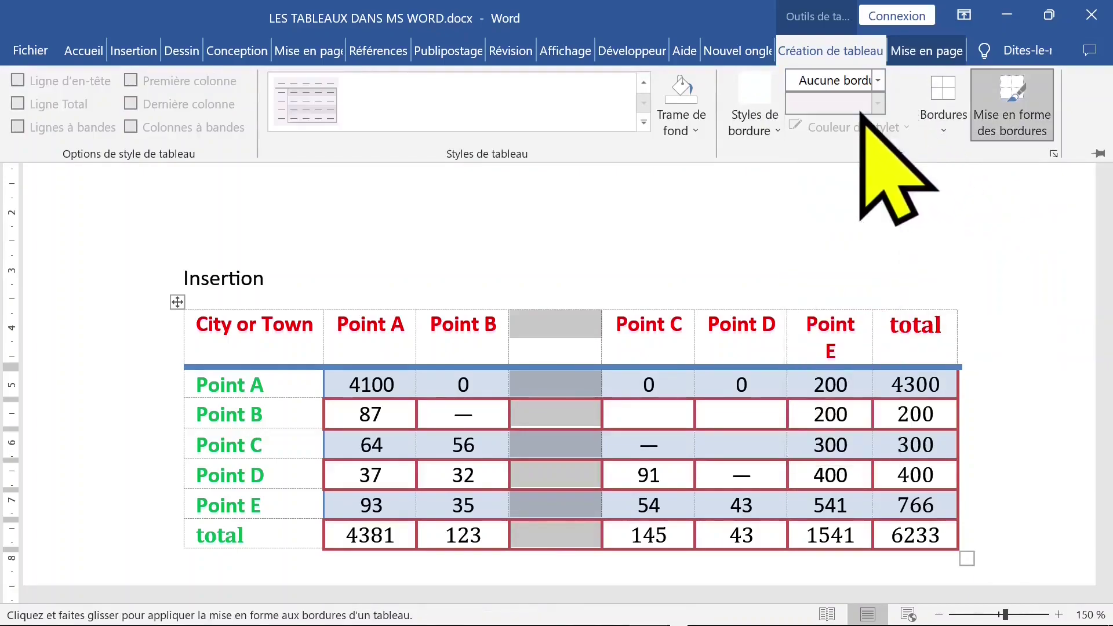
pyautogui.click(941, 131)
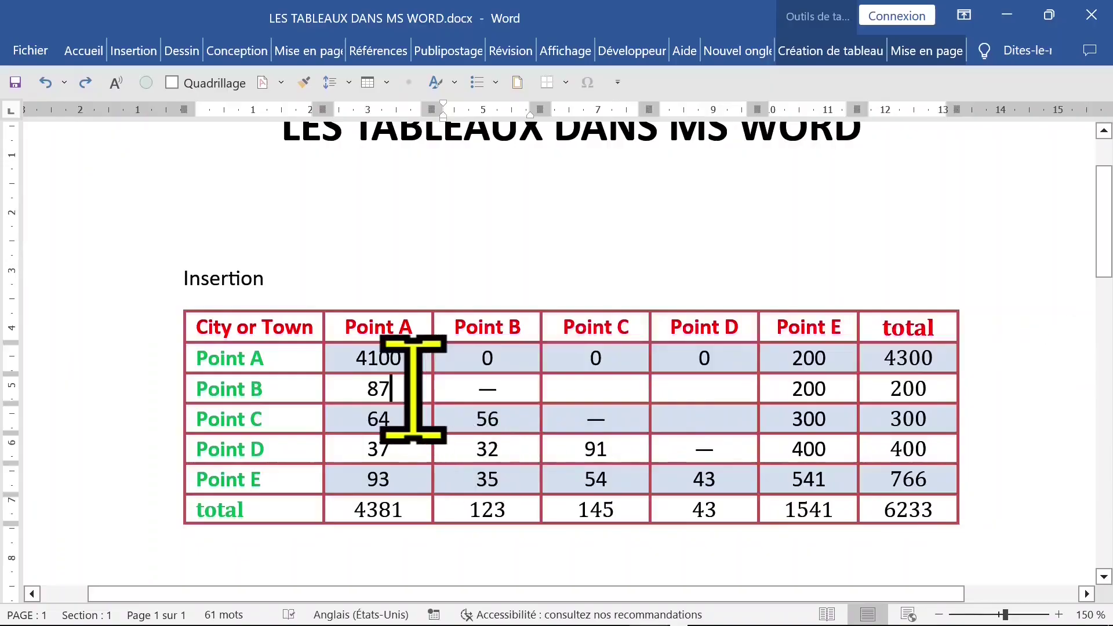
# Split the table above the Point C row with Ctrl+Shift+Enter and select the lower table.
pyautogui.scroll(-2, 423, 386)
pyautogui.scroll(-2, 444, 374)
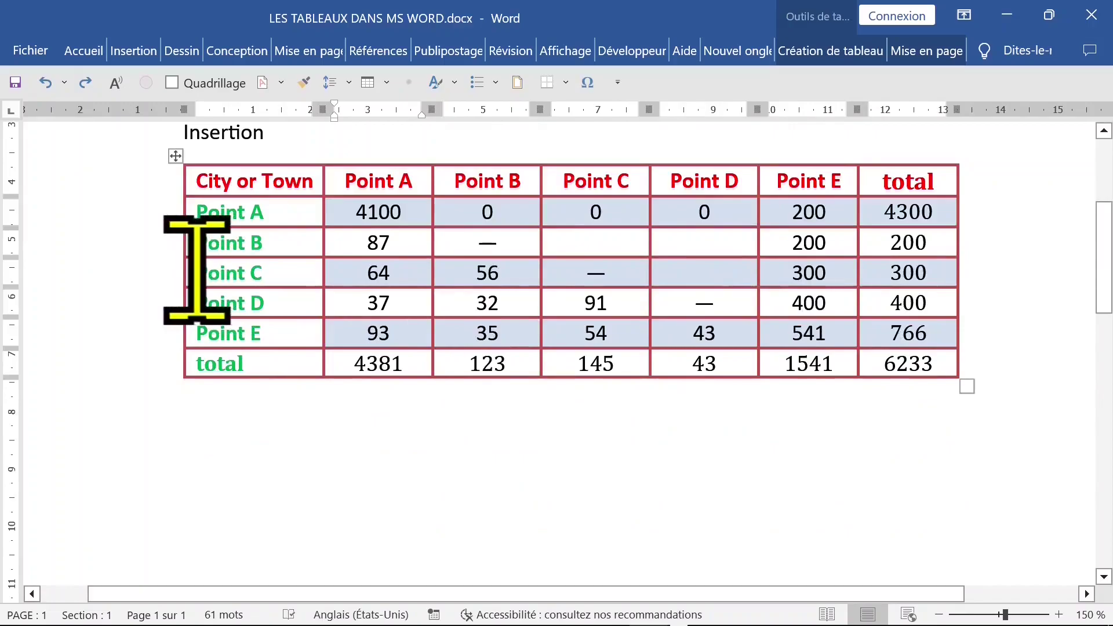
pyautogui.moveTo(197, 269); pyautogui.dragTo(952, 342)
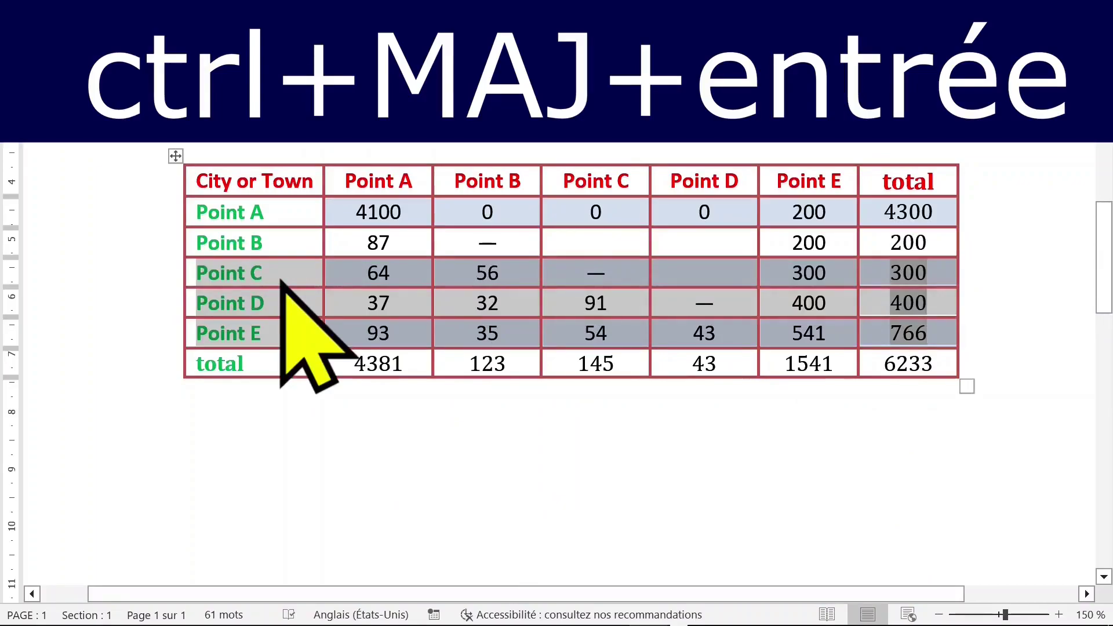
pyautogui.hotkey('ctrl', 'shift', 'Return')
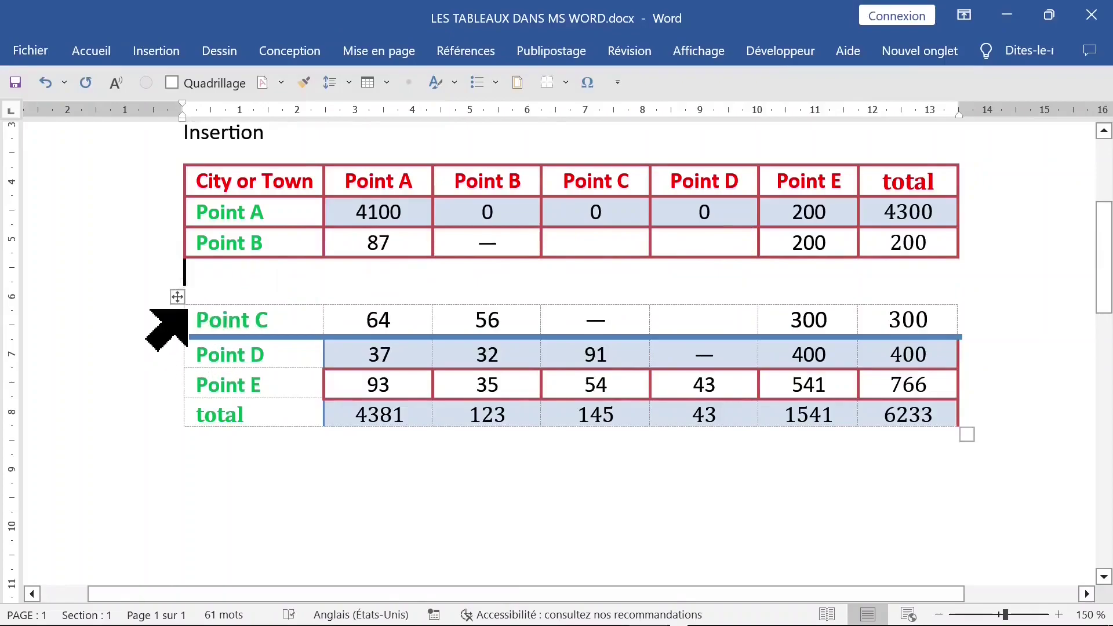
pyautogui.click(177, 297)
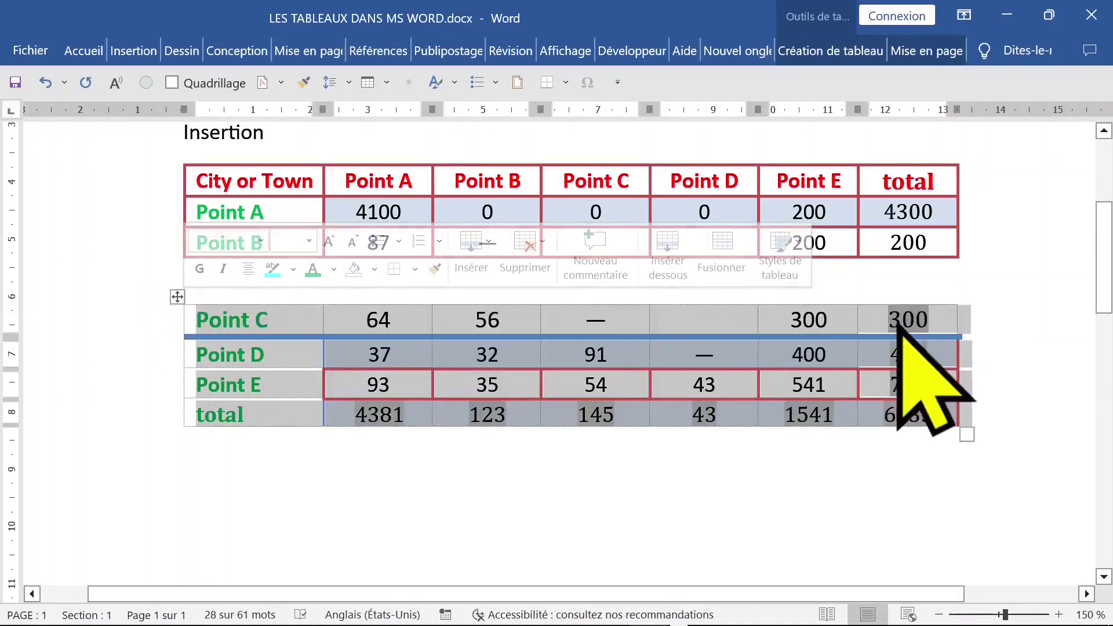
# Remove the existing borders from the lower table.
pyautogui.click(833, 46)
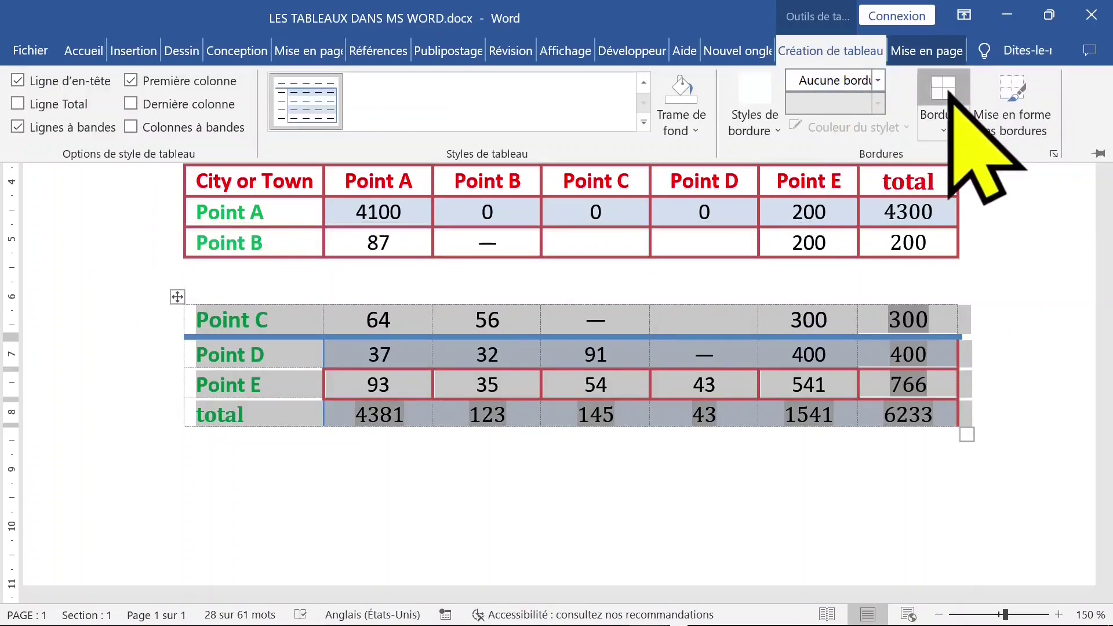
pyautogui.click(956, 95)
pyautogui.click(944, 131)
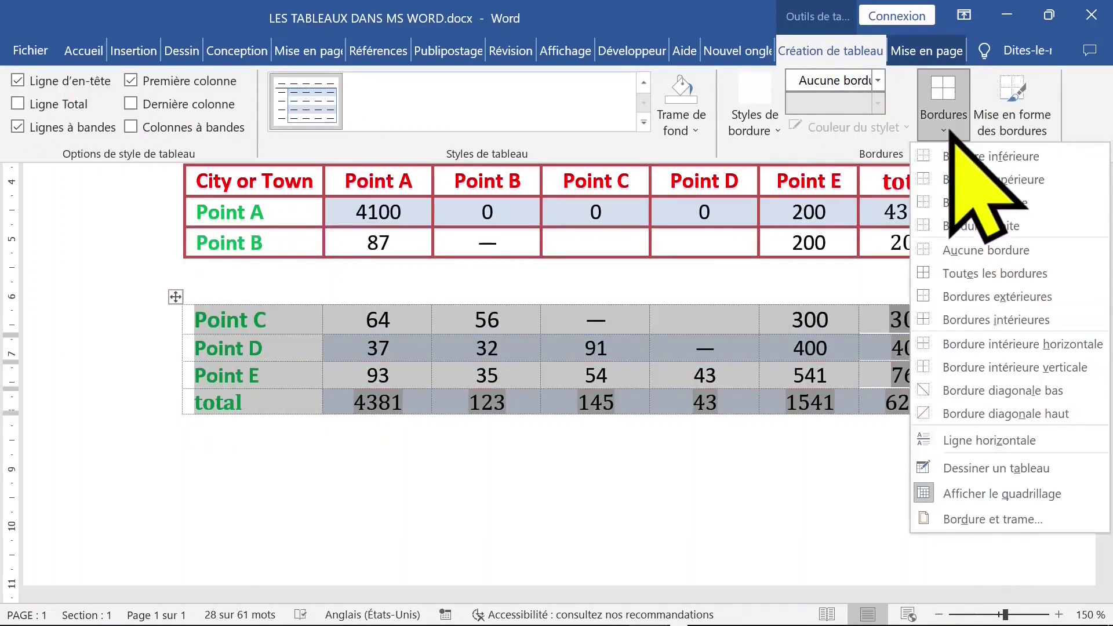
pyautogui.click(946, 131)
# Apply a thick 3 pt black line to all borders of the lower table.
pyautogui.click(879, 80)
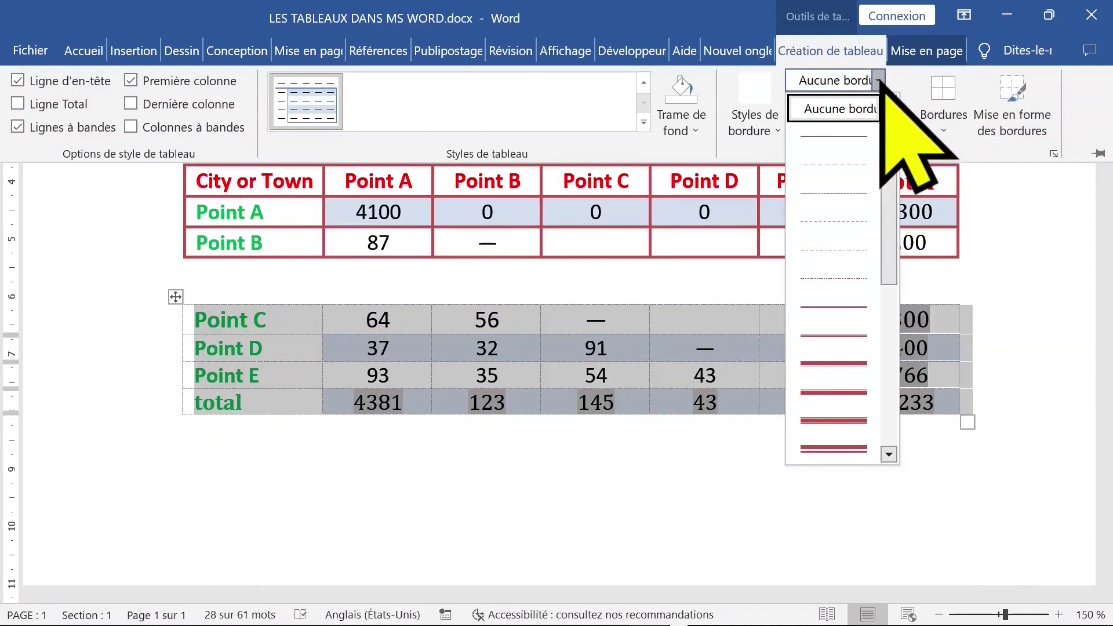
pyautogui.click(857, 364)
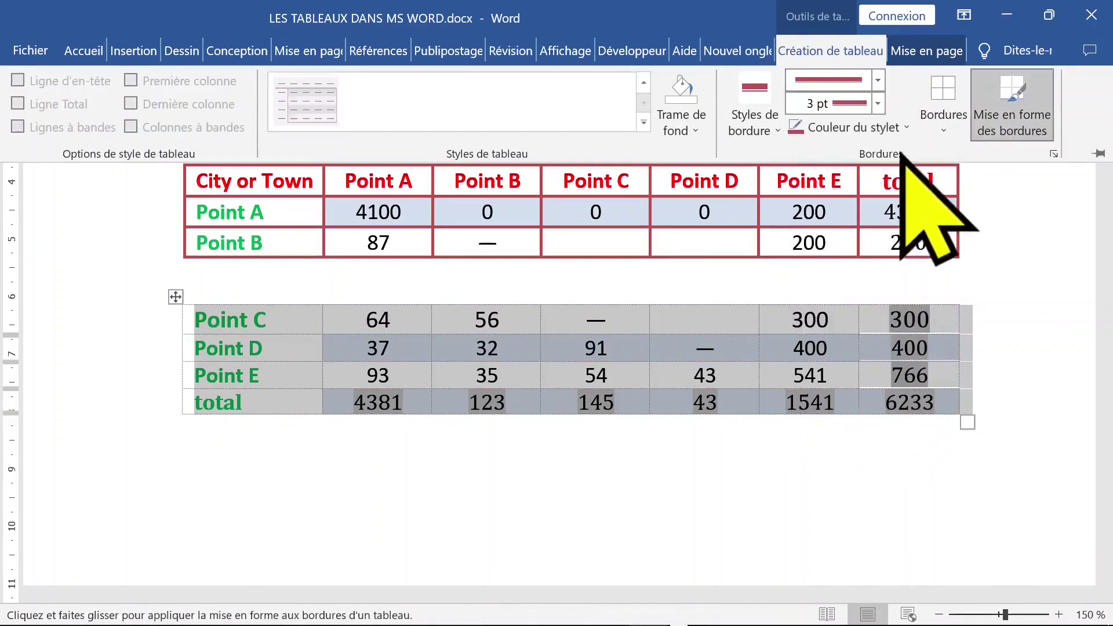
pyautogui.click(879, 80)
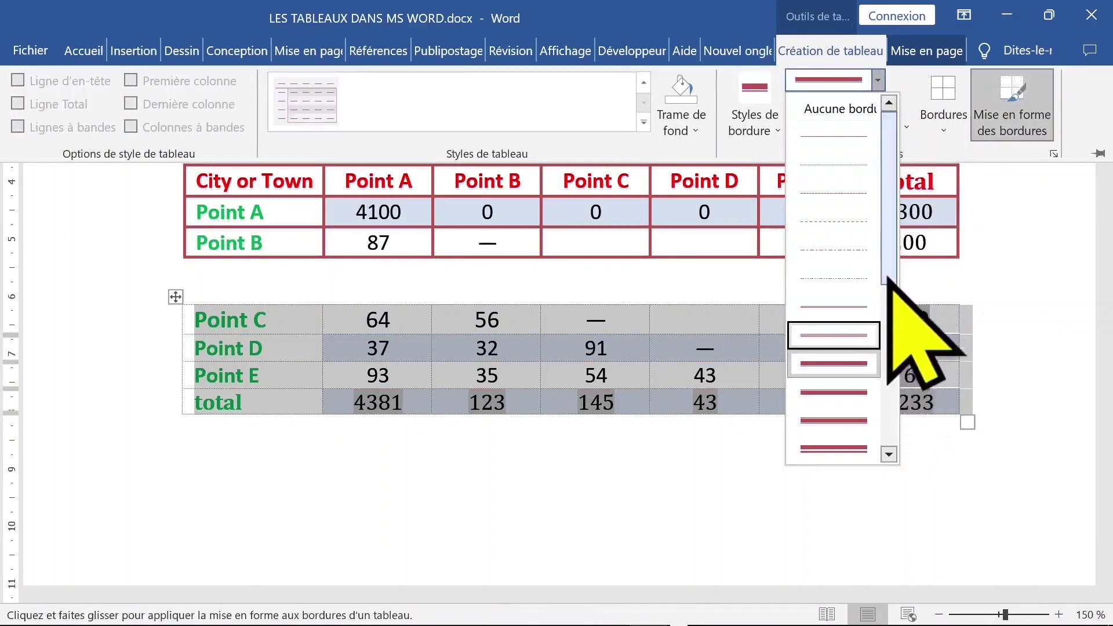
pyautogui.click(855, 395)
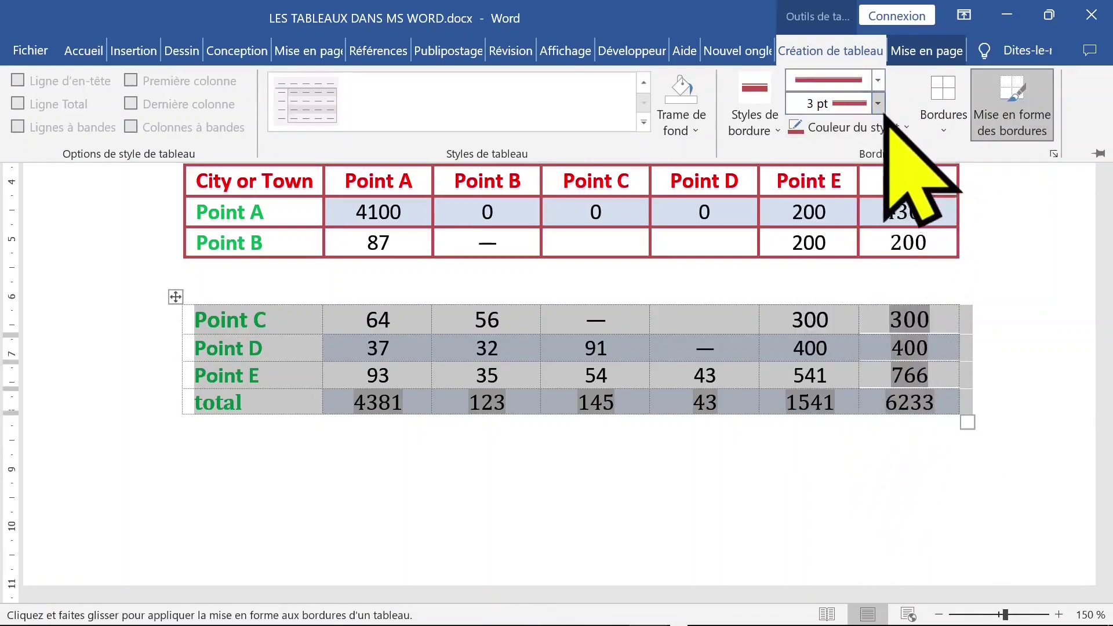
pyautogui.click(900, 129)
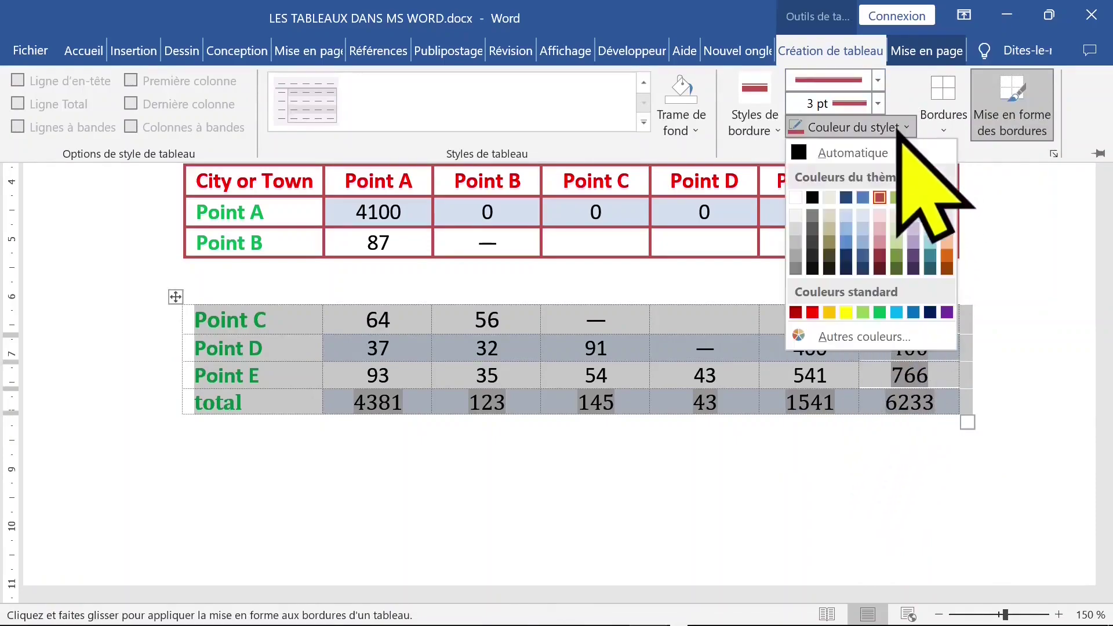
pyautogui.click(815, 198)
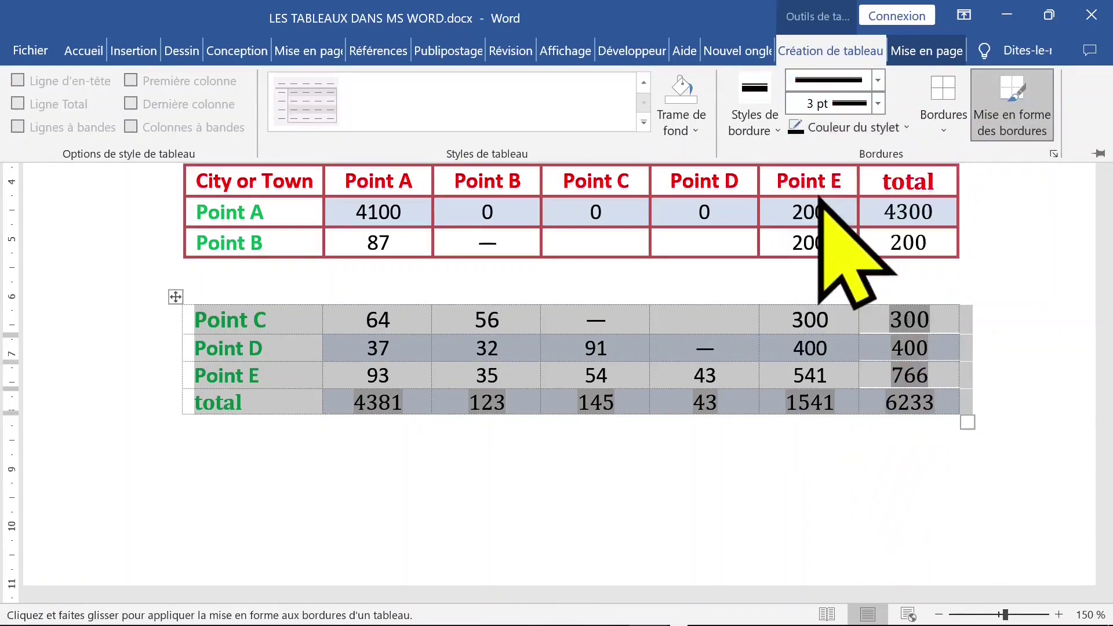
pyautogui.click(956, 96)
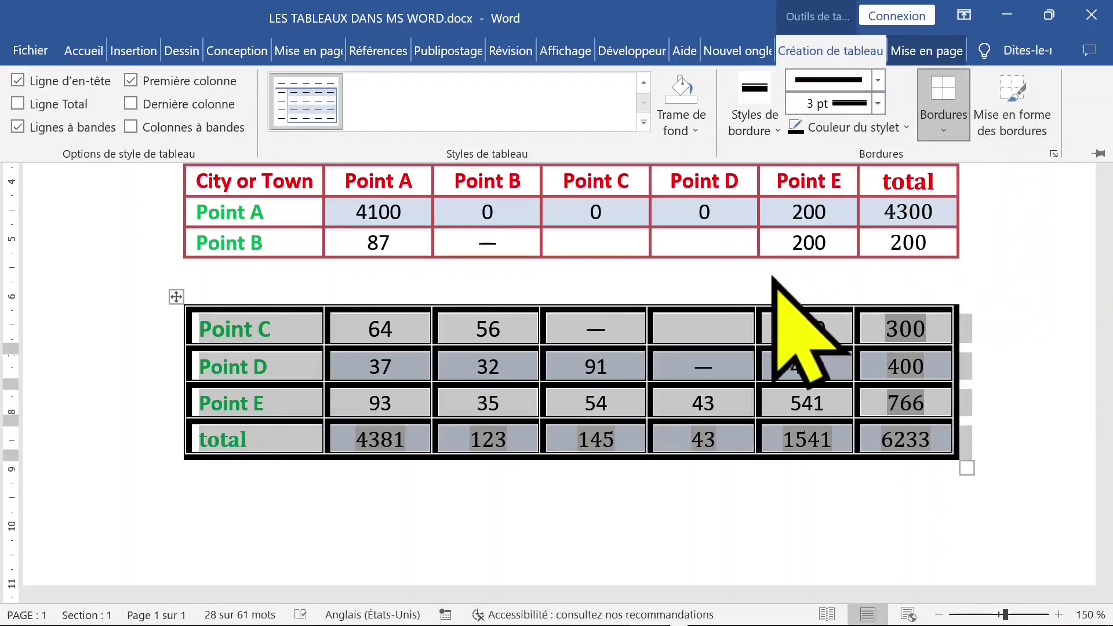
pyautogui.click(754, 279)
# Scroll back up to bring the document title into view.
pyautogui.scroll(3, 945, 284)
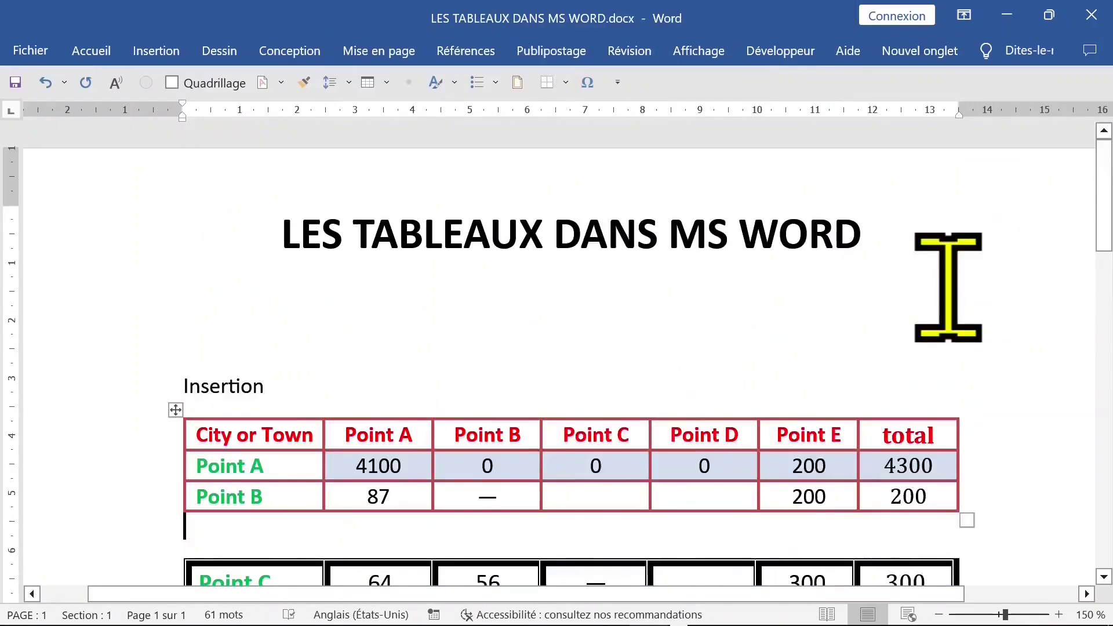